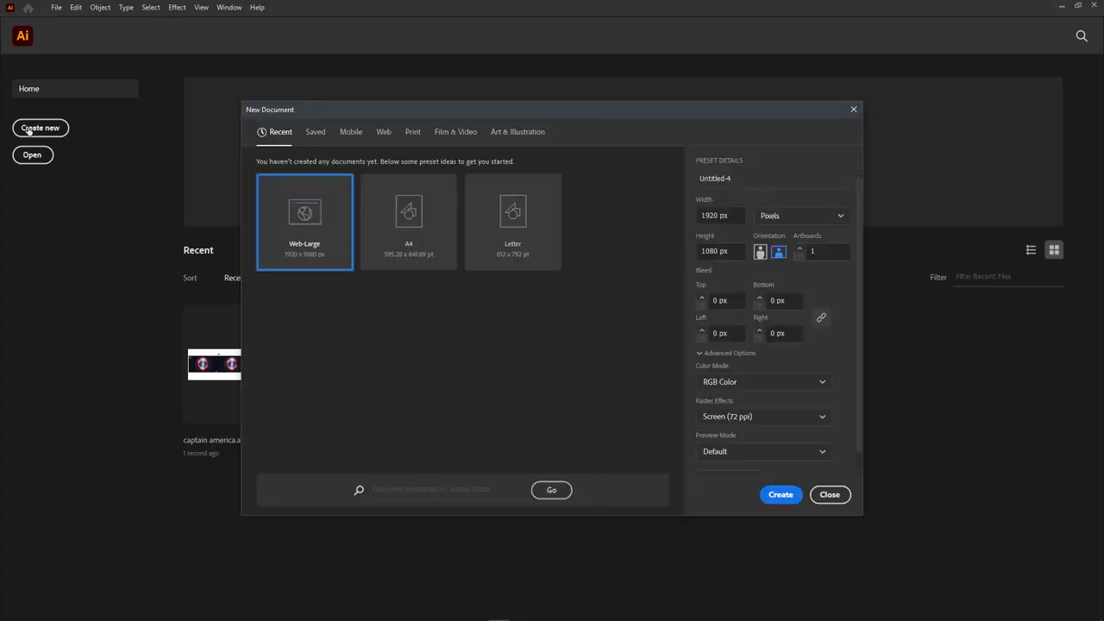
Create a new 1920 x 1080 px document in RGB colour mode
left_click(730, 382)
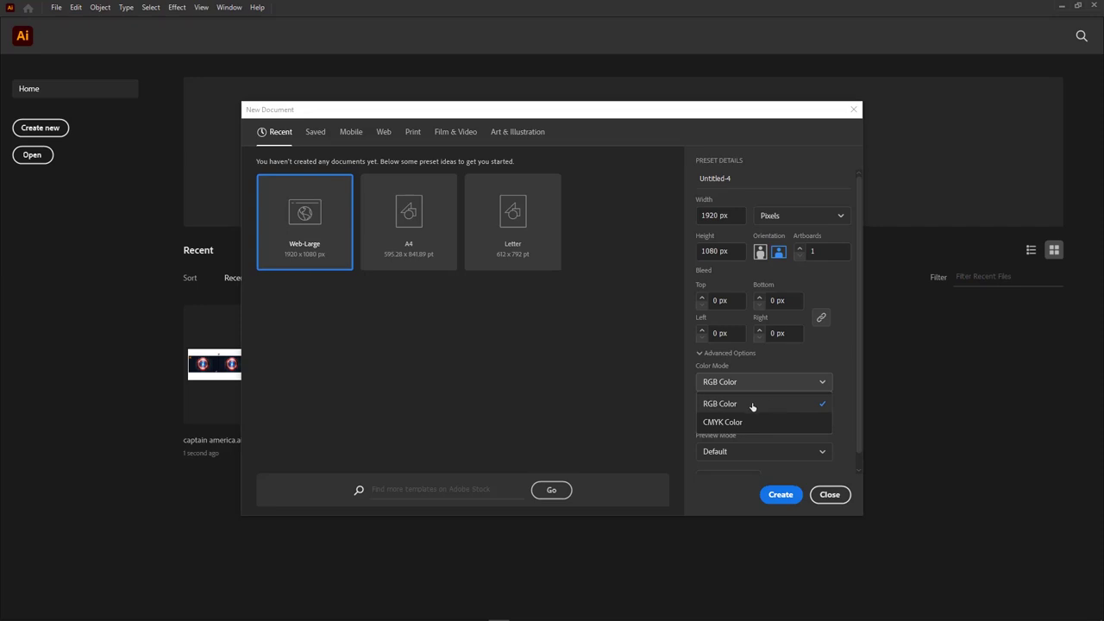
left_click(752, 405)
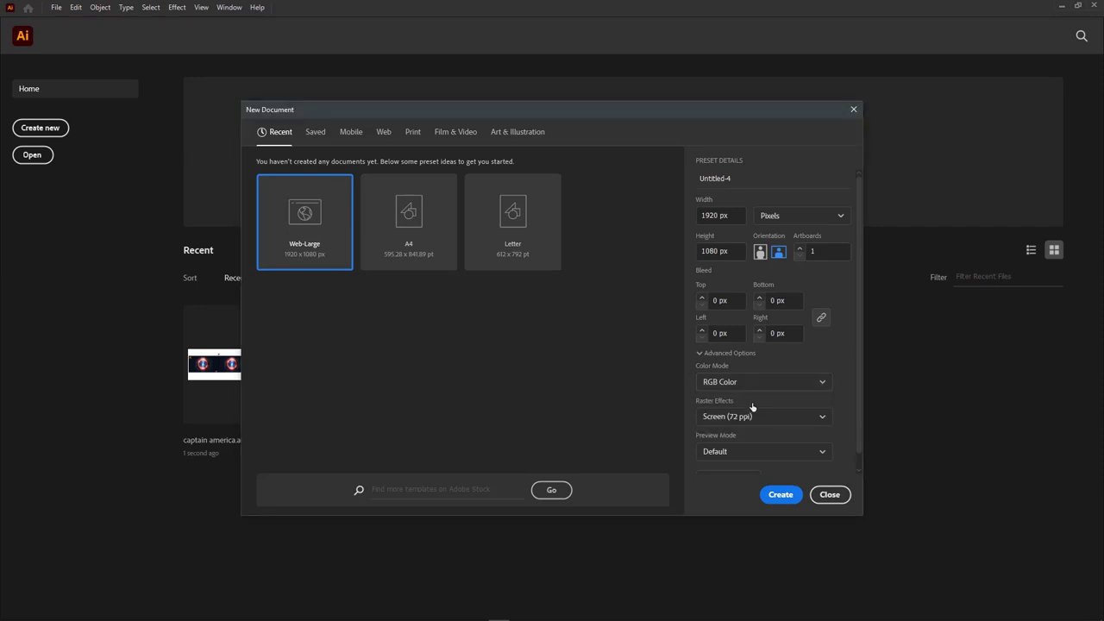
left_click(776, 494)
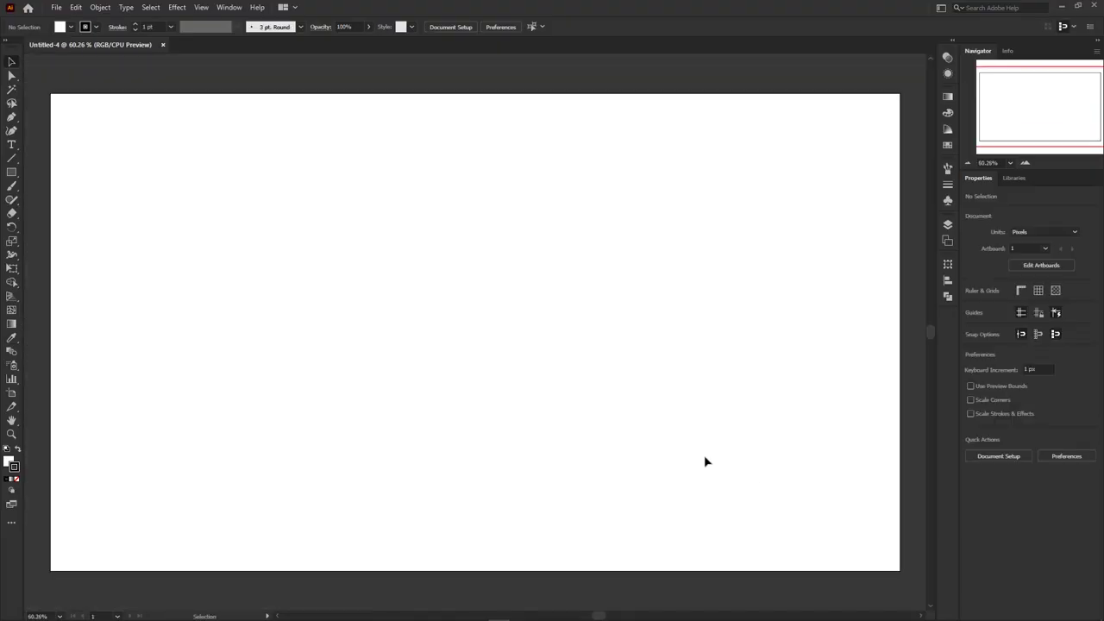
Paste the blue, red and grey swatch group at the artboard's top-left and deselect it
key("ctrl+f")
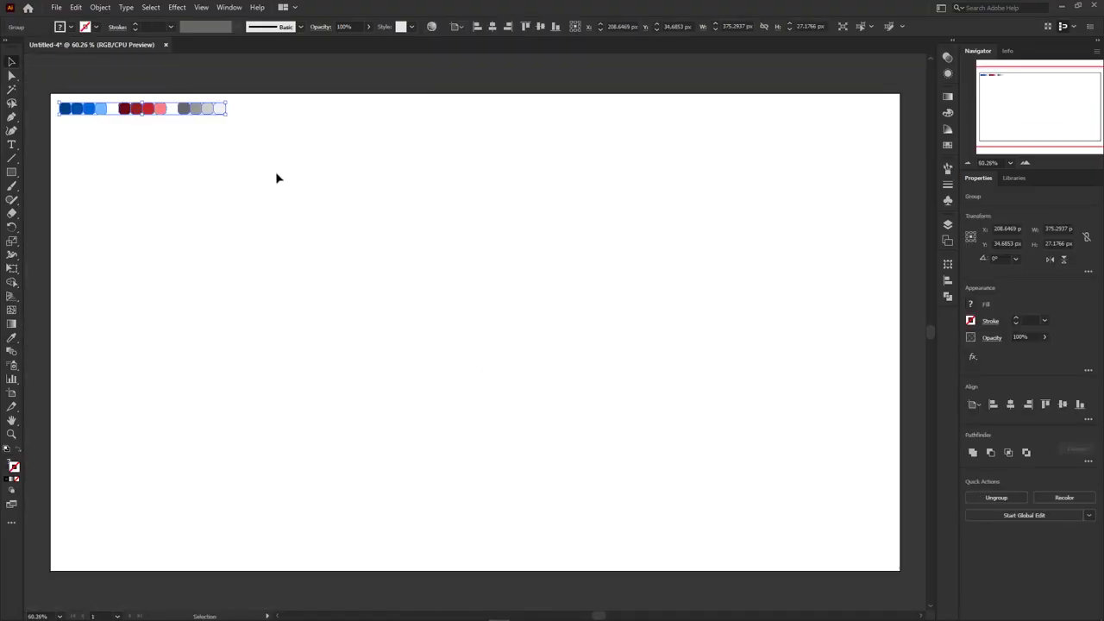
left_click_drag(270, 167, 58, 85)
left_click(242, 203)
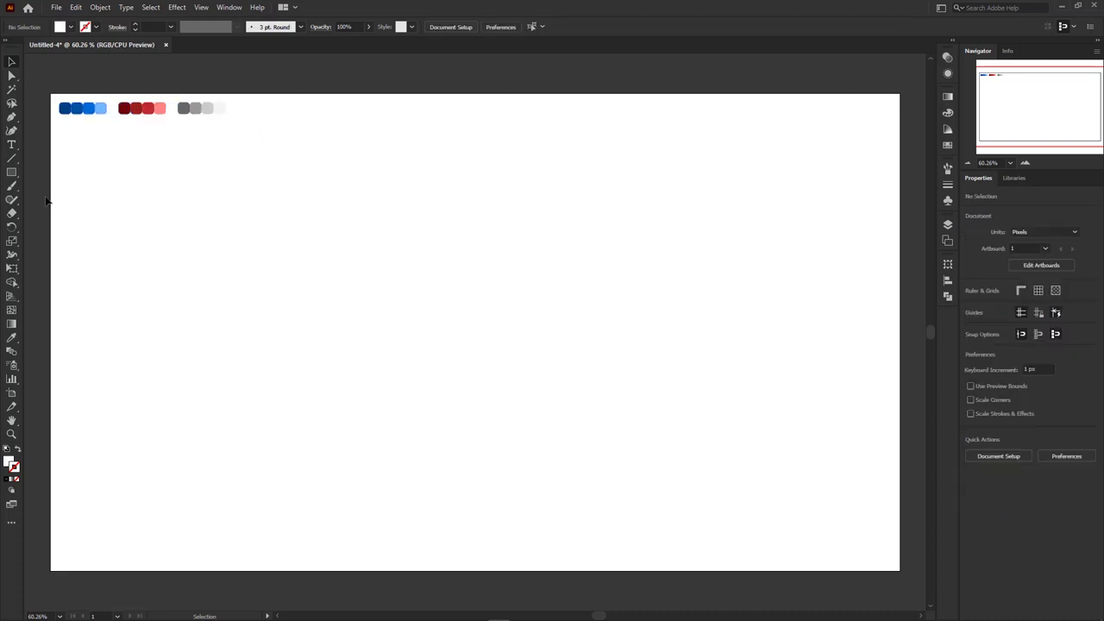
Draw a 365 x 365 px circle with the Ellipse Tool
left_click_drag(11, 172, 86, 201)
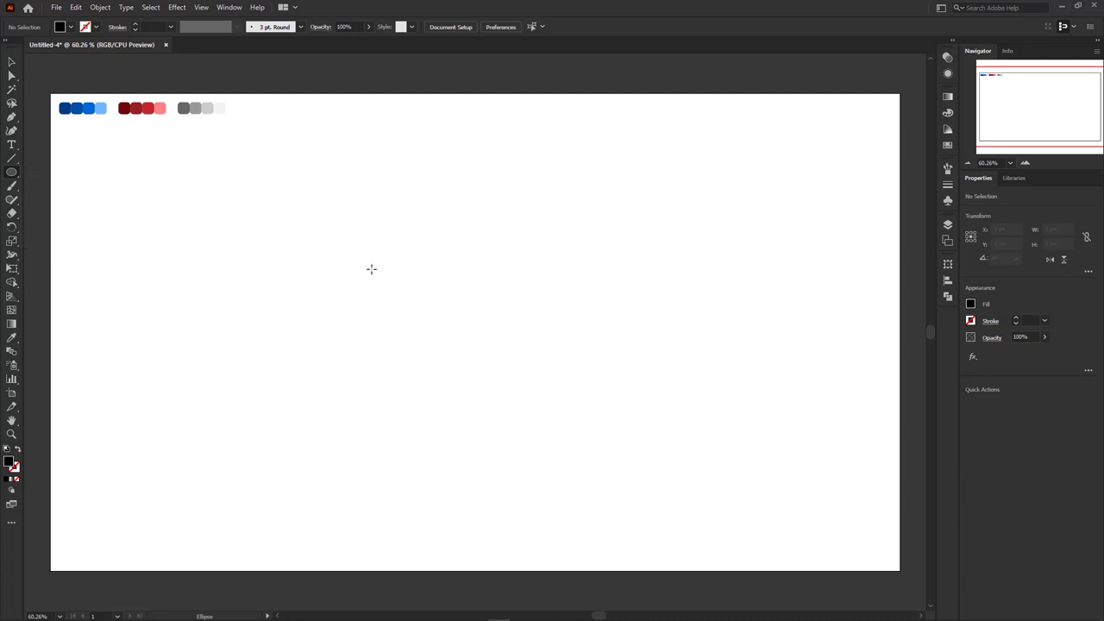
left_click(324, 211)
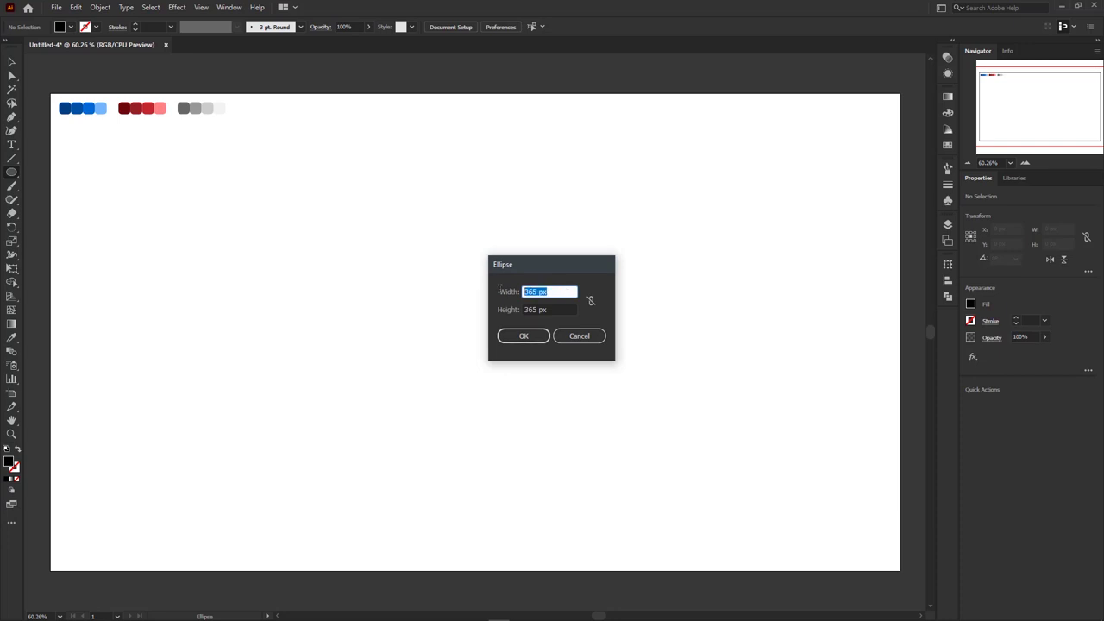
key("Tab")
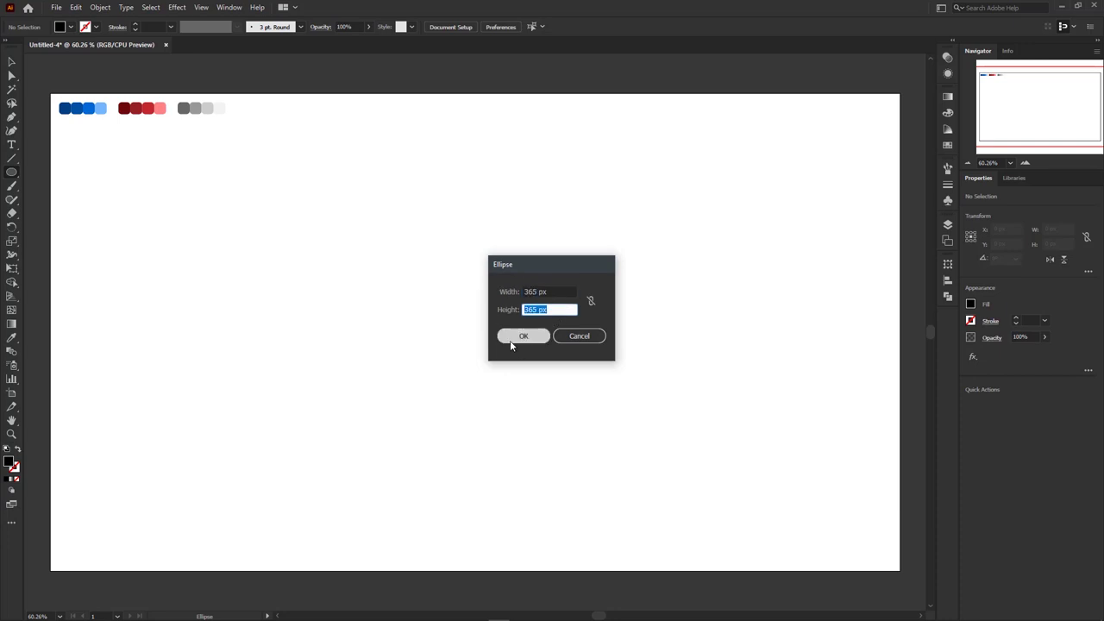
left_click(512, 344)
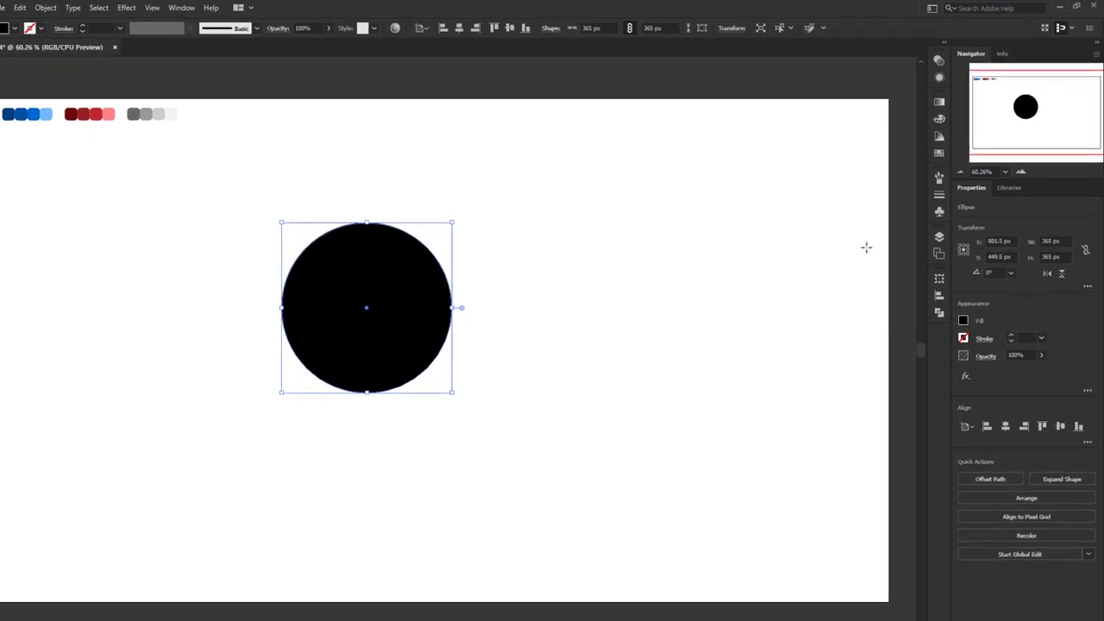
Fill the circle with a white-to-black radial gradient and centre it horizontally on the artboard
left_click(938, 153)
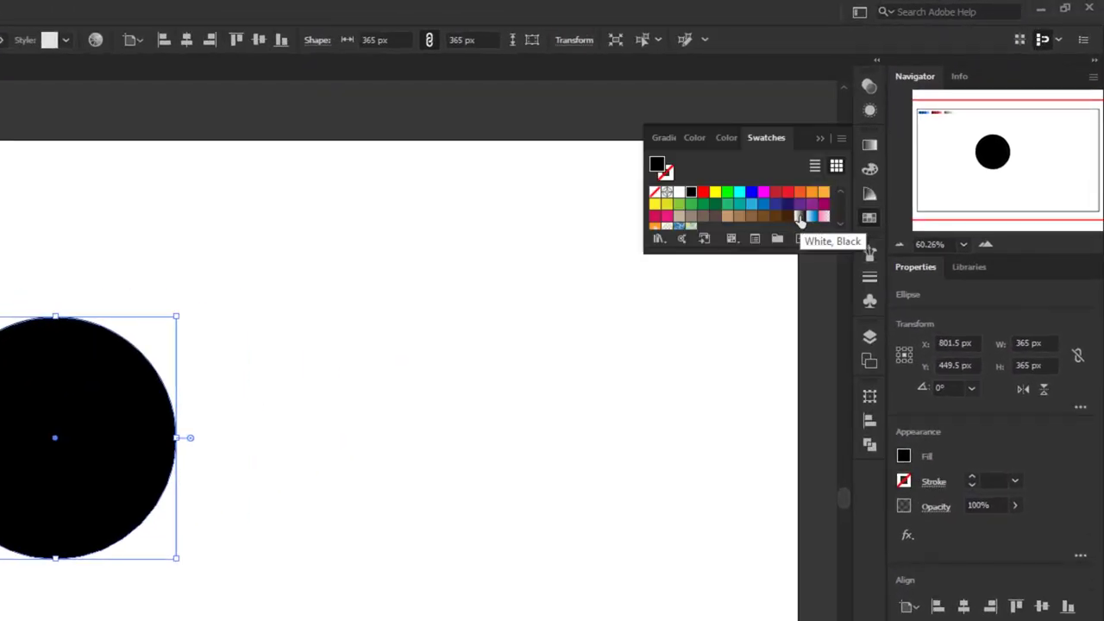
left_click(800, 217)
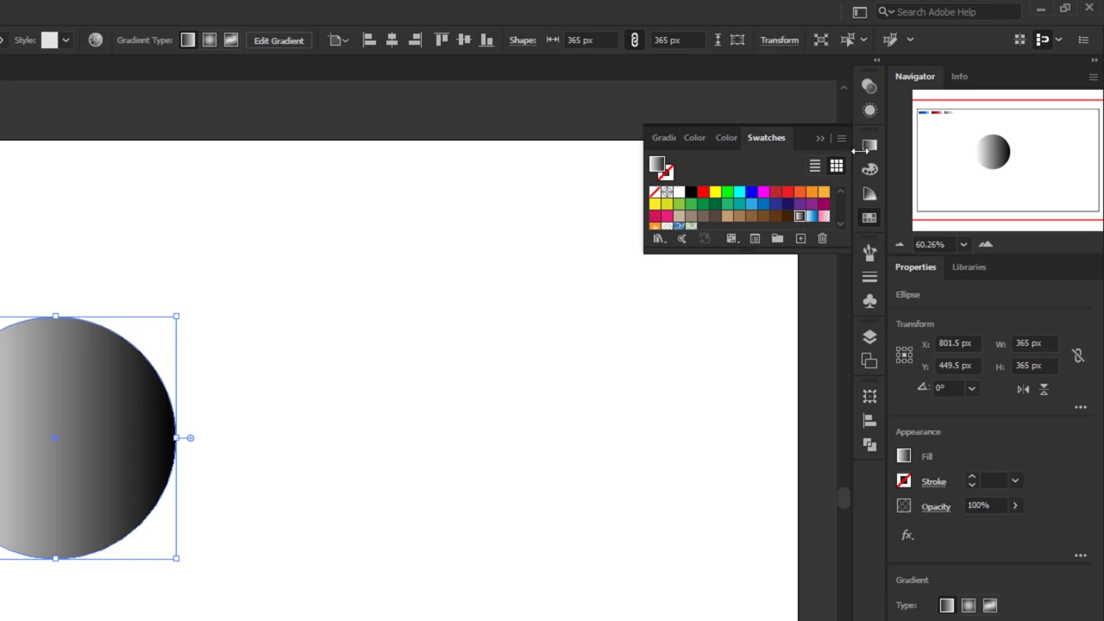
left_click(869, 148)
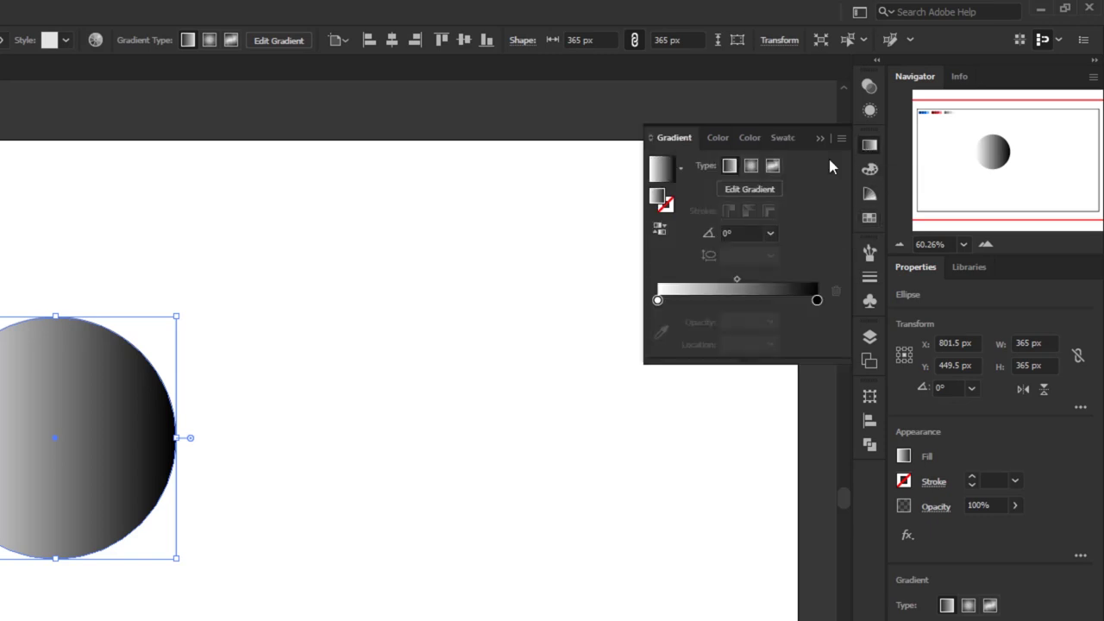
left_click(751, 166)
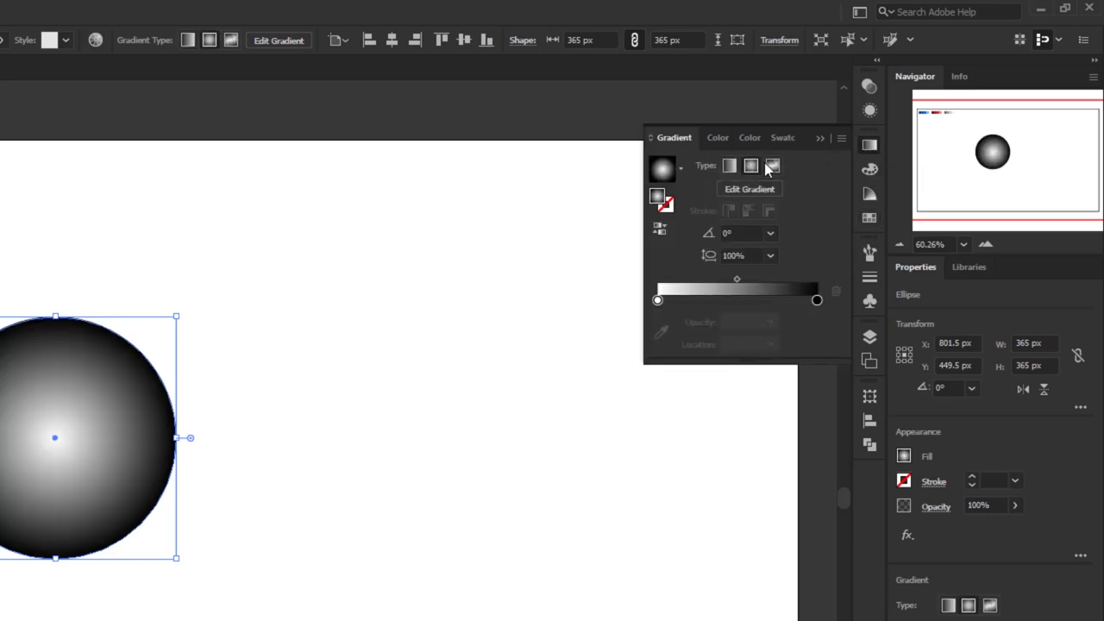
left_click(819, 140)
left_click(392, 45)
Centre the circle vertically and expand its radial gradient into a gradient mesh
left_click(462, 42)
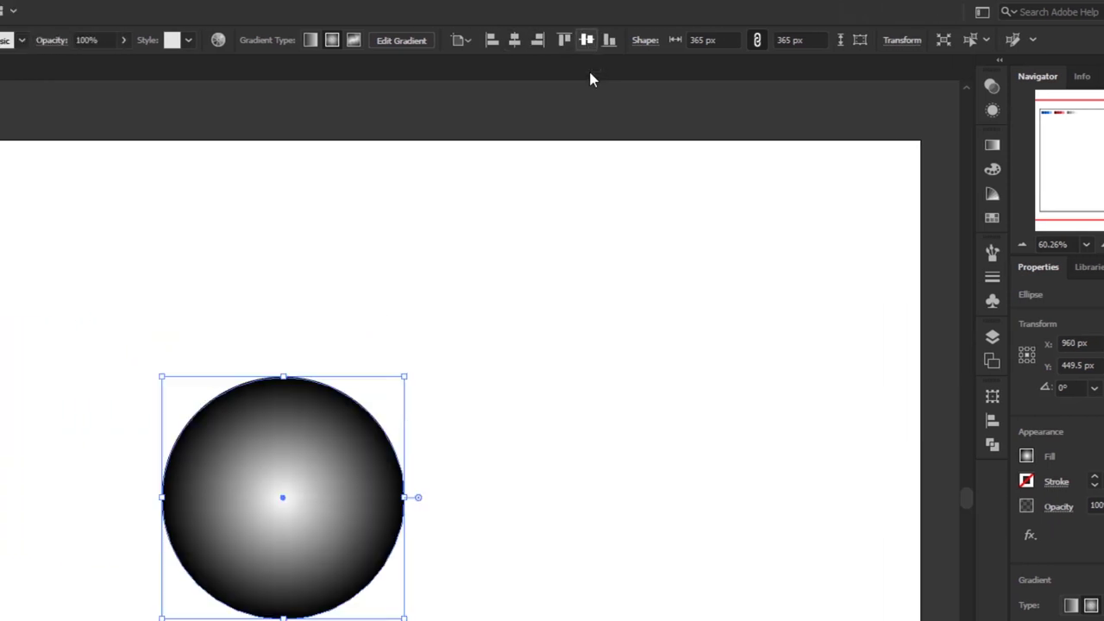
left_click(150, 11)
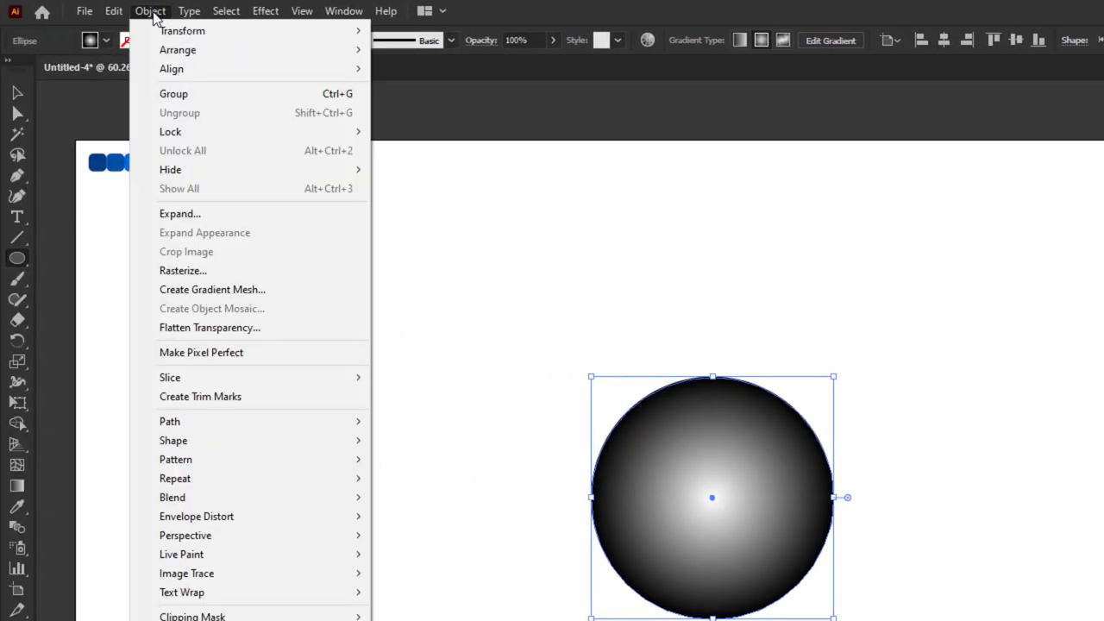
left_click(178, 214)
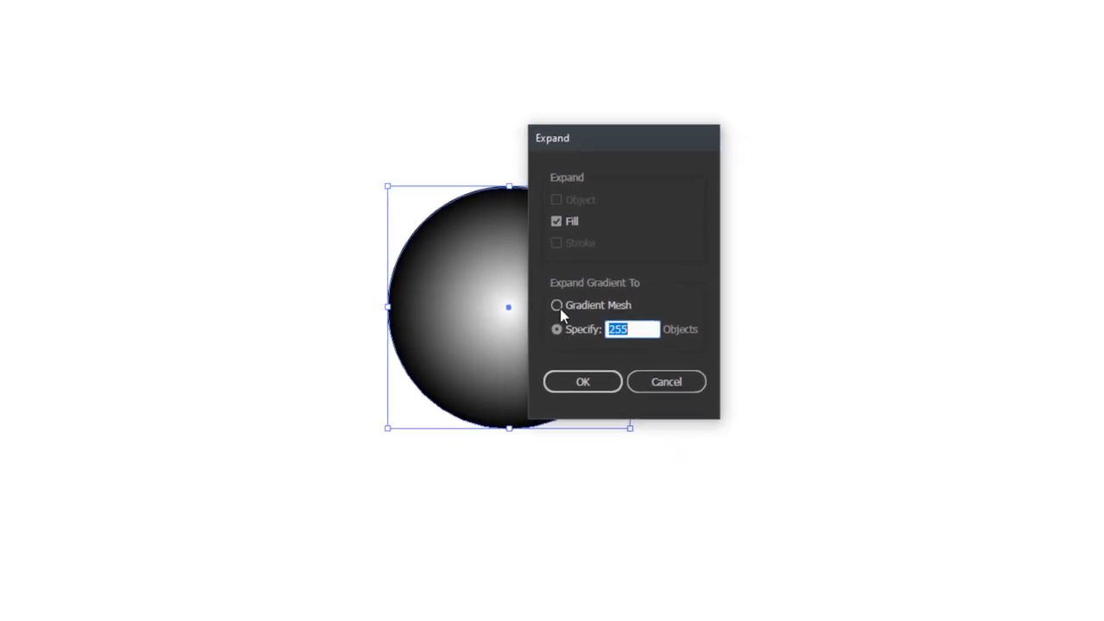
left_click(573, 306)
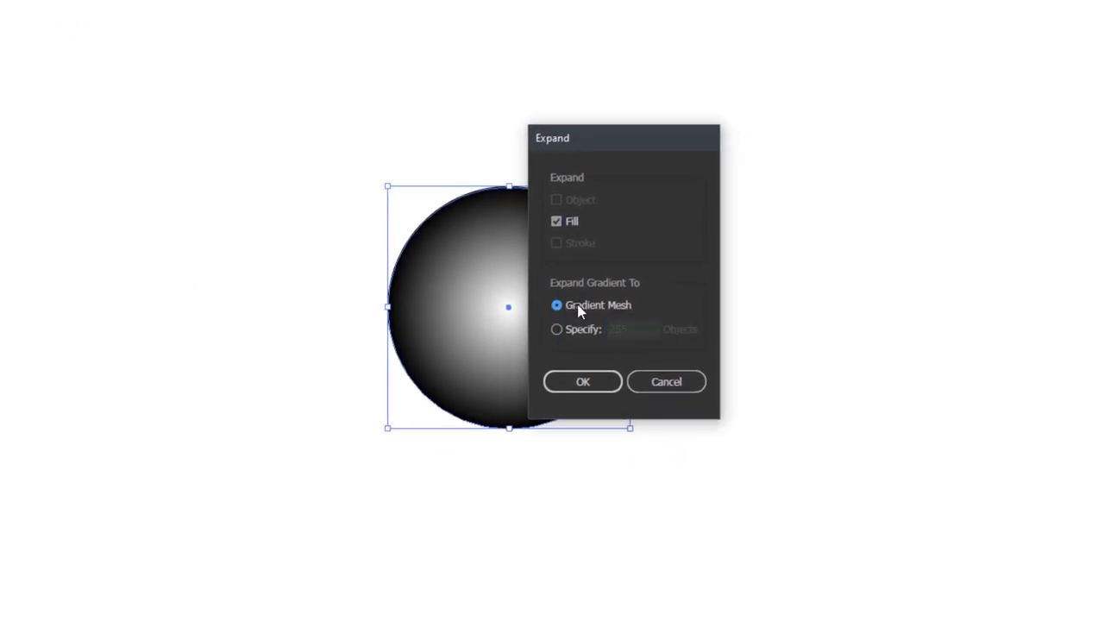
left_click(582, 379)
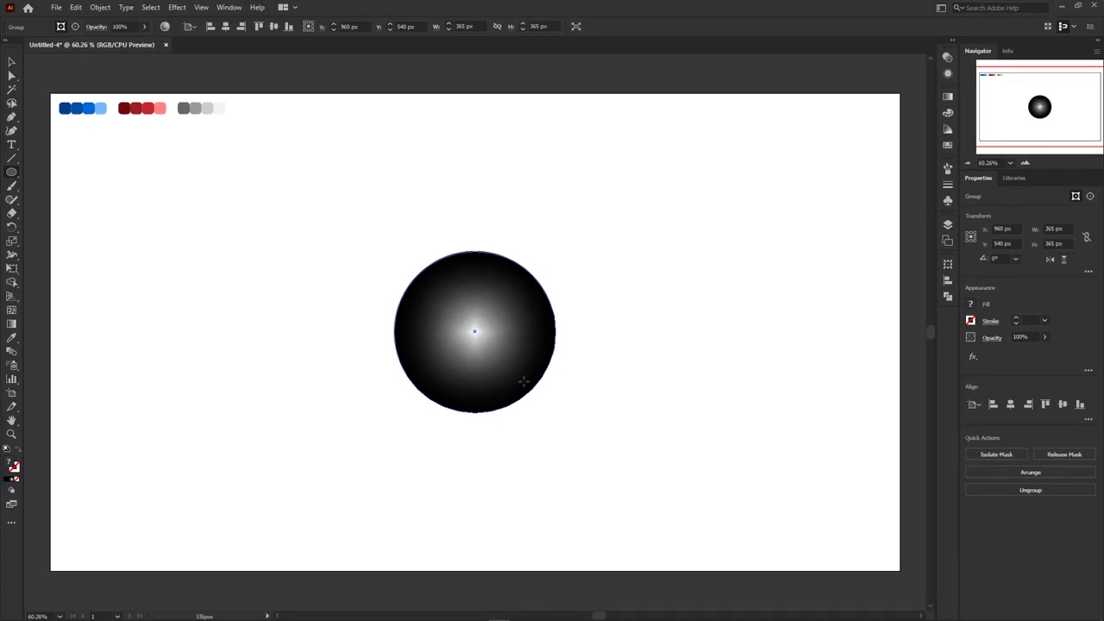
Ungroup the expanded circle, release its clipping mask and delete the leftover clipping path
key("v")
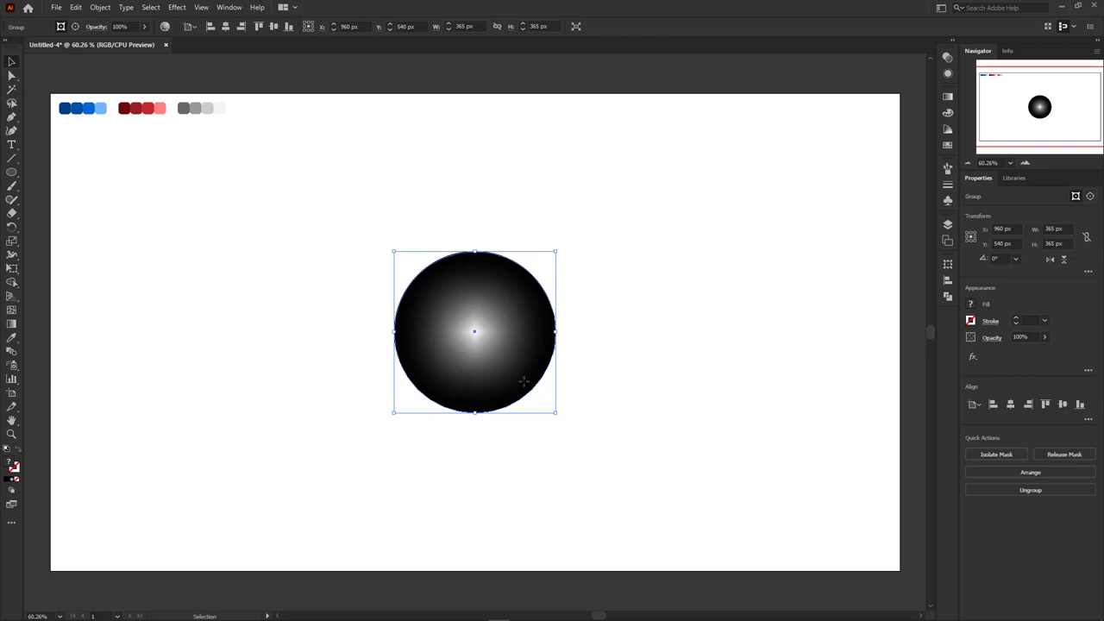
right_click(463, 314)
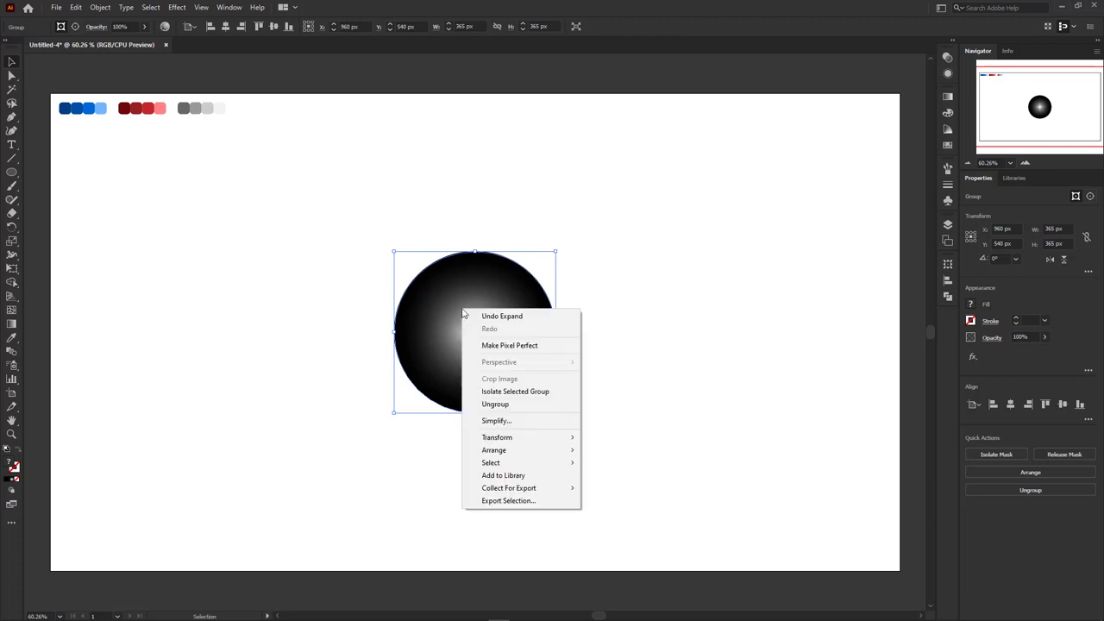
left_click(496, 404)
right_click(449, 308)
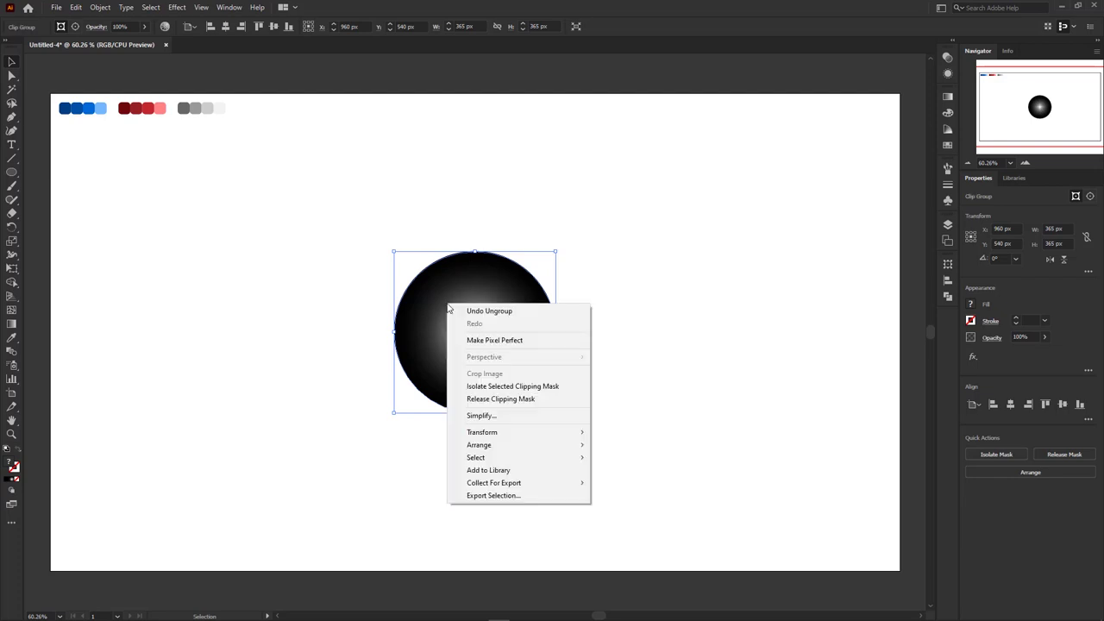
left_click(539, 402)
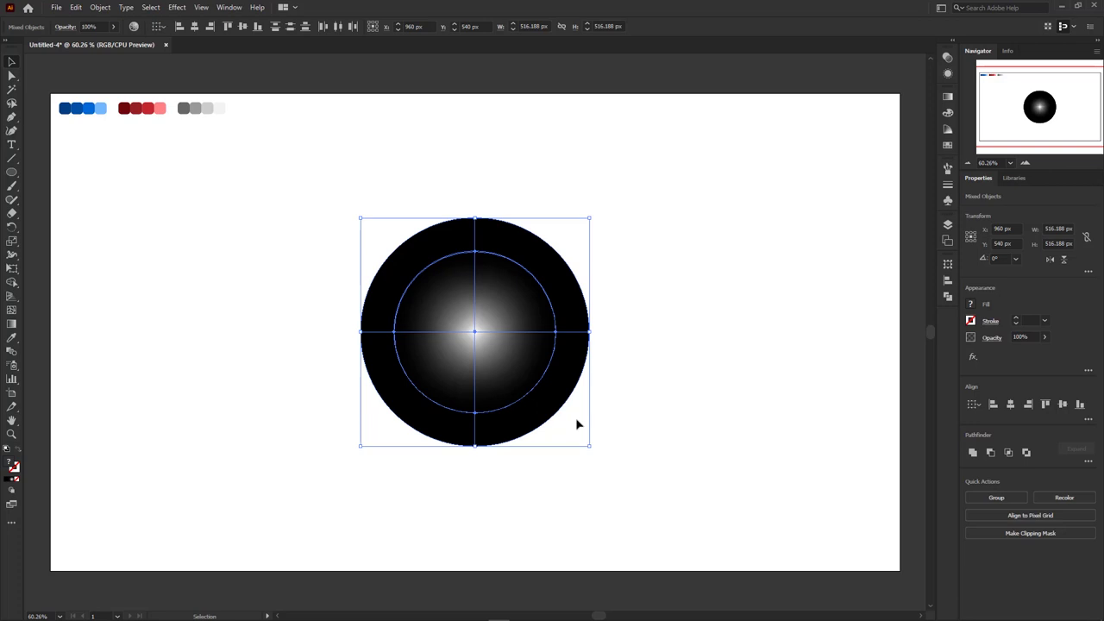
key("ctrl+shift+a")
left_click_drag(537, 387, 407, 397)
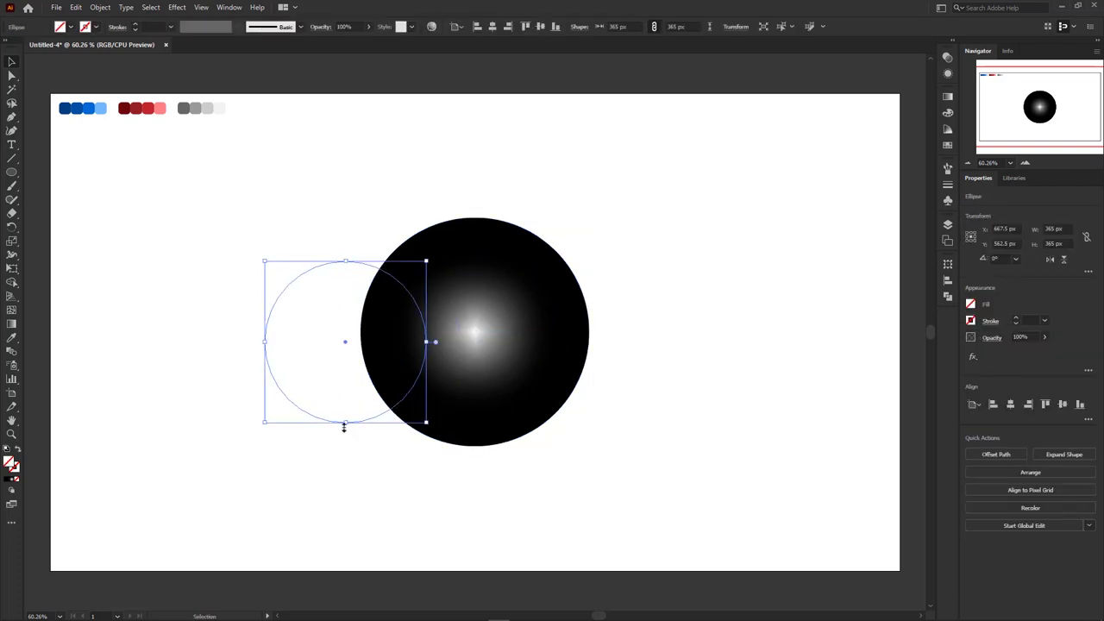
left_click(242, 439)
Resize the gradient mesh circle to 365 x 365 px in the control bar, then deselect it
left_click(458, 285)
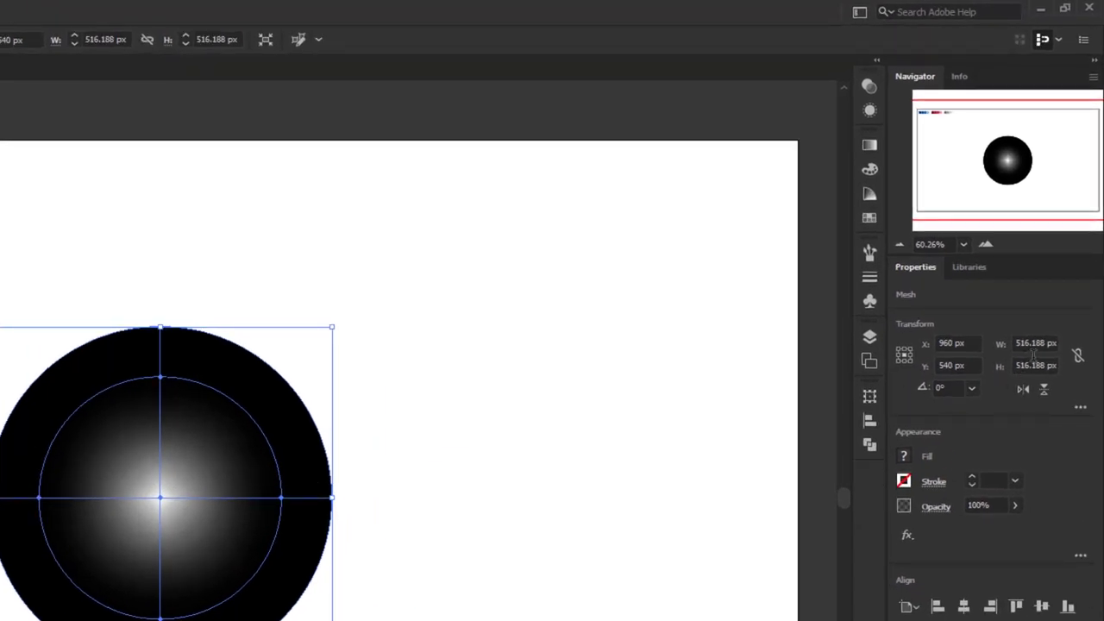
left_click(1060, 229)
double_click(1039, 344)
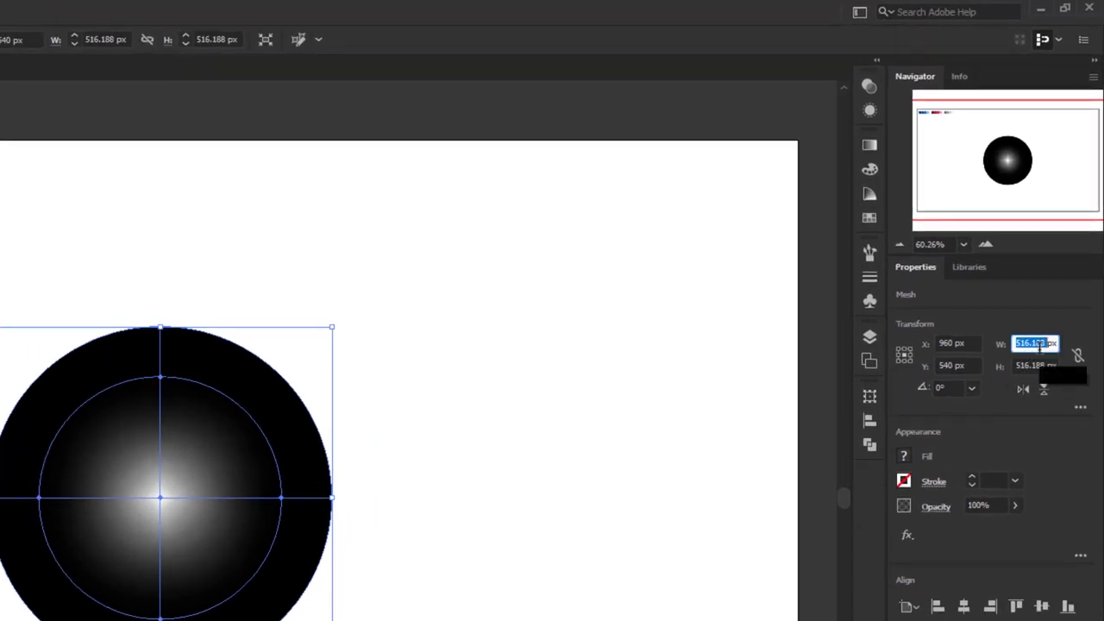
type("365")
key("Tab")
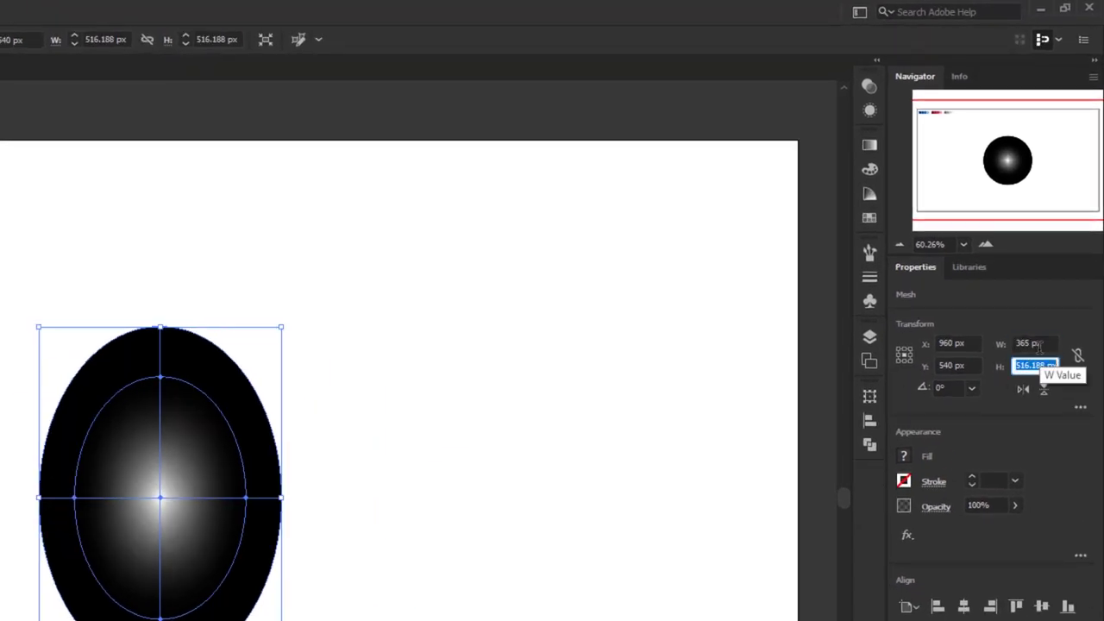
type("365")
key("Return")
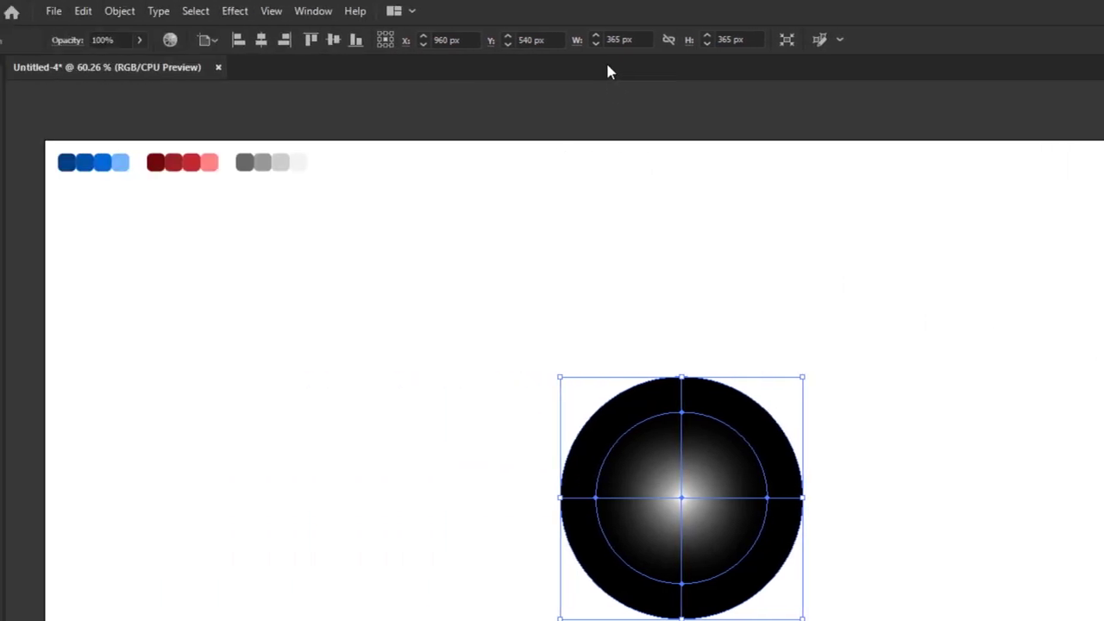
left_click(662, 40)
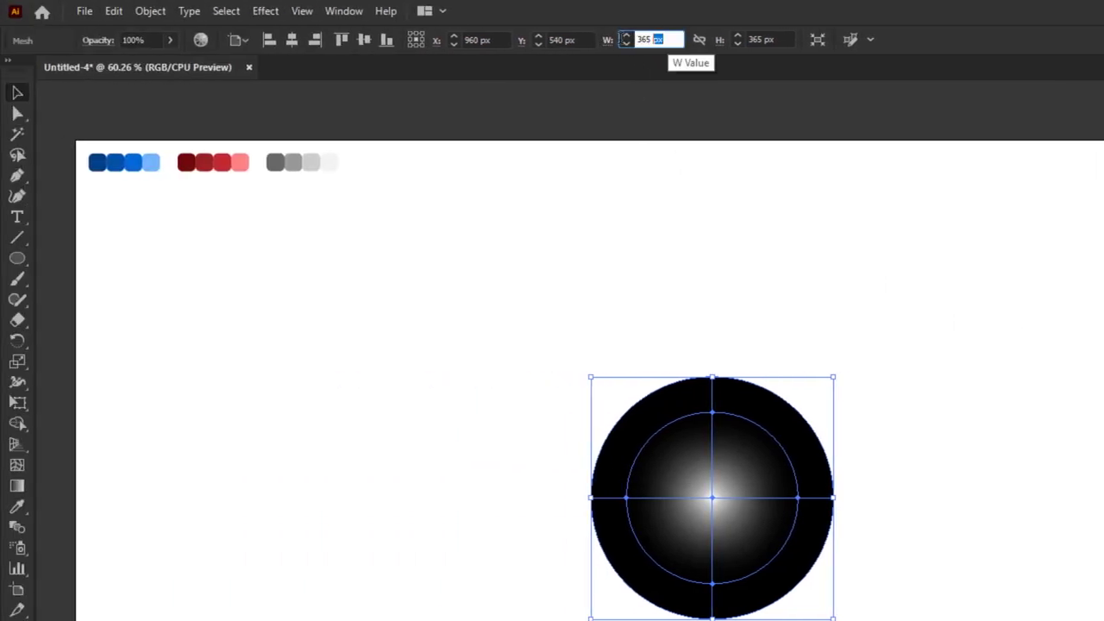
left_click(781, 39)
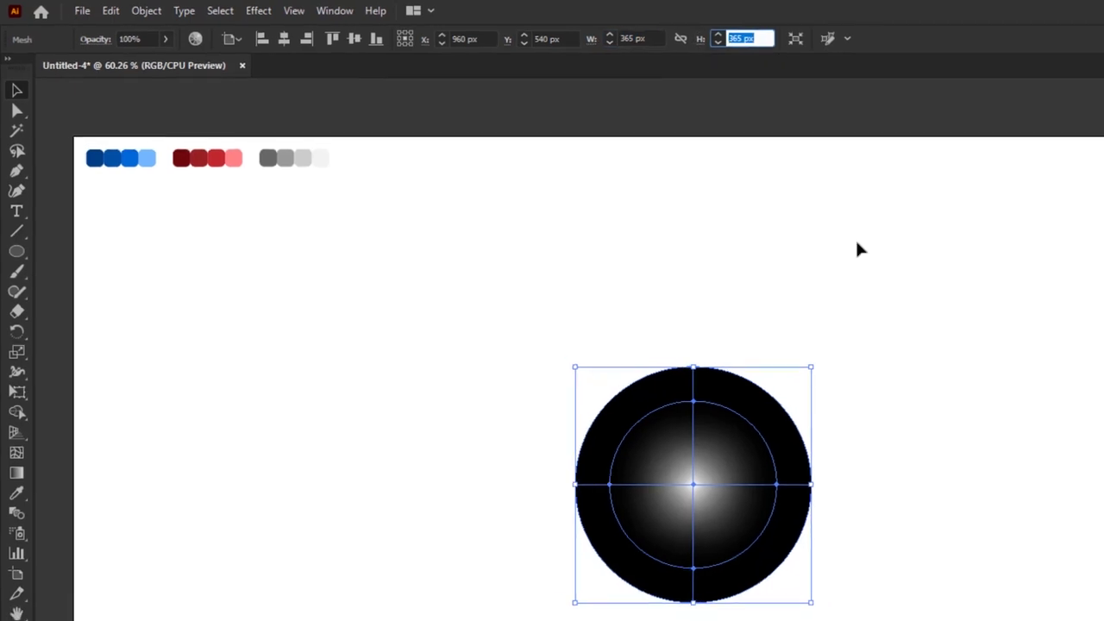
left_click(997, 373)
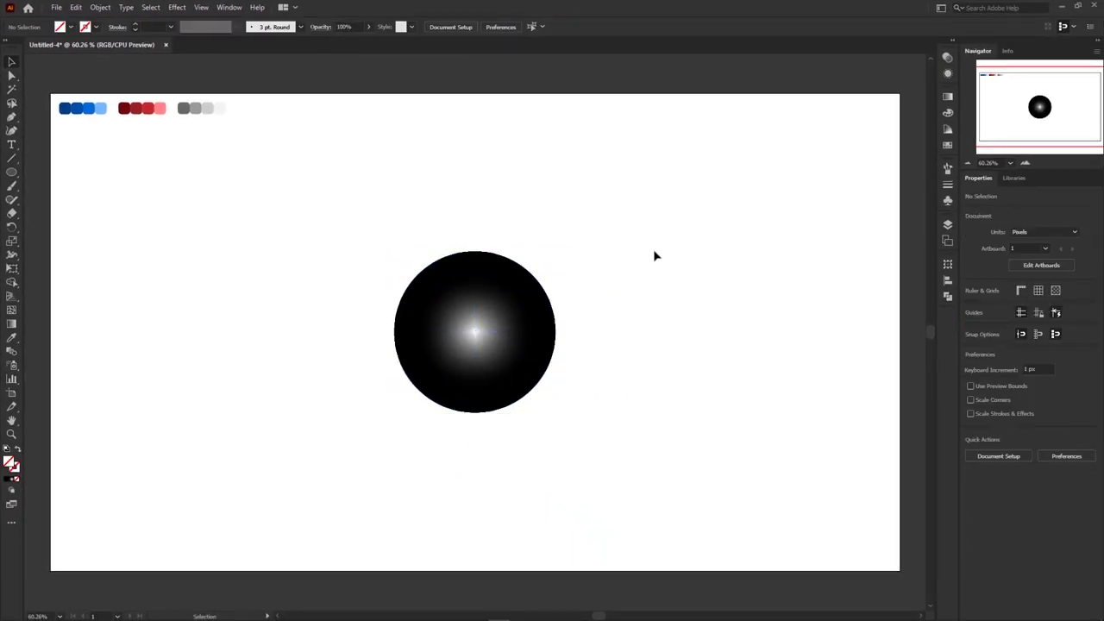
Fill the whole mesh circle with the dark blue swatch using the Eyedropper
left_click_drag(662, 248, 306, 444)
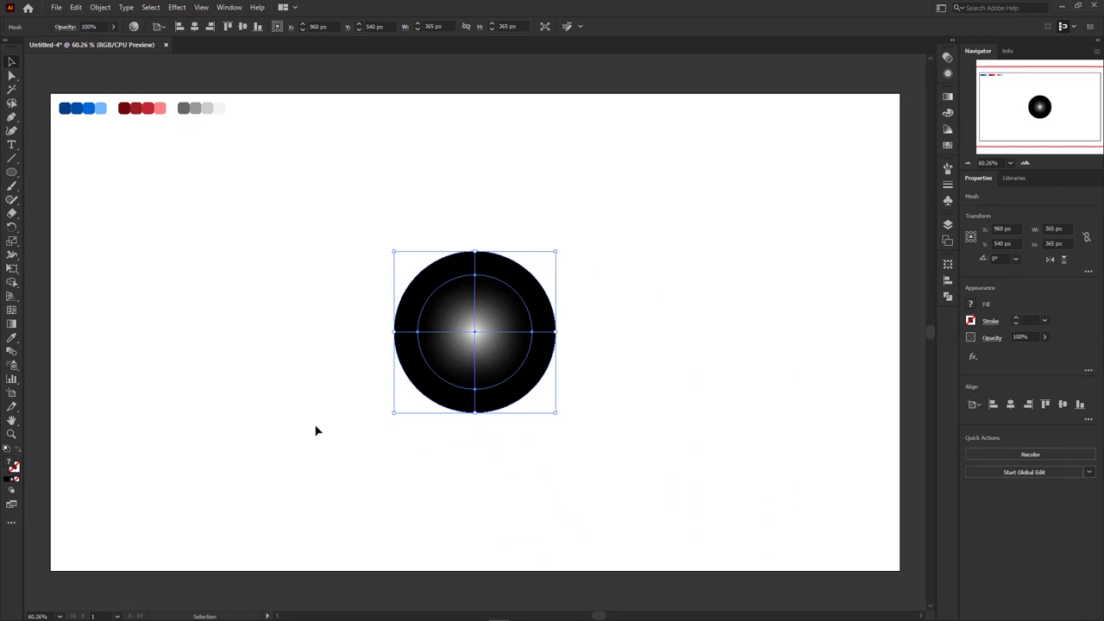
left_click(316, 429)
left_click_drag(653, 233, 296, 434)
left_click(11, 337)
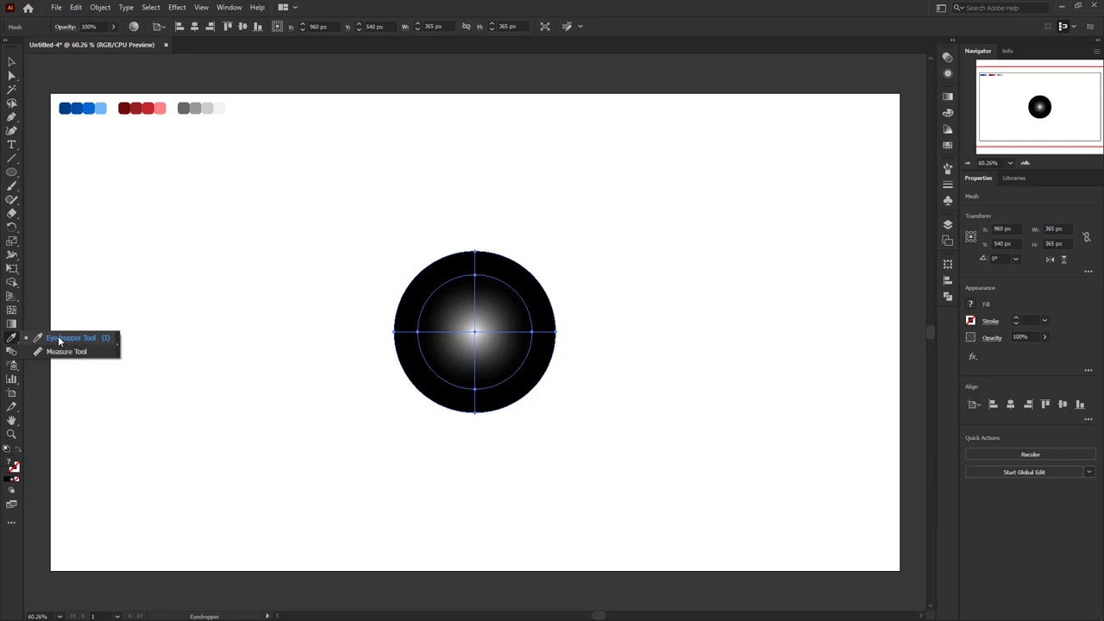
left_click(60, 339)
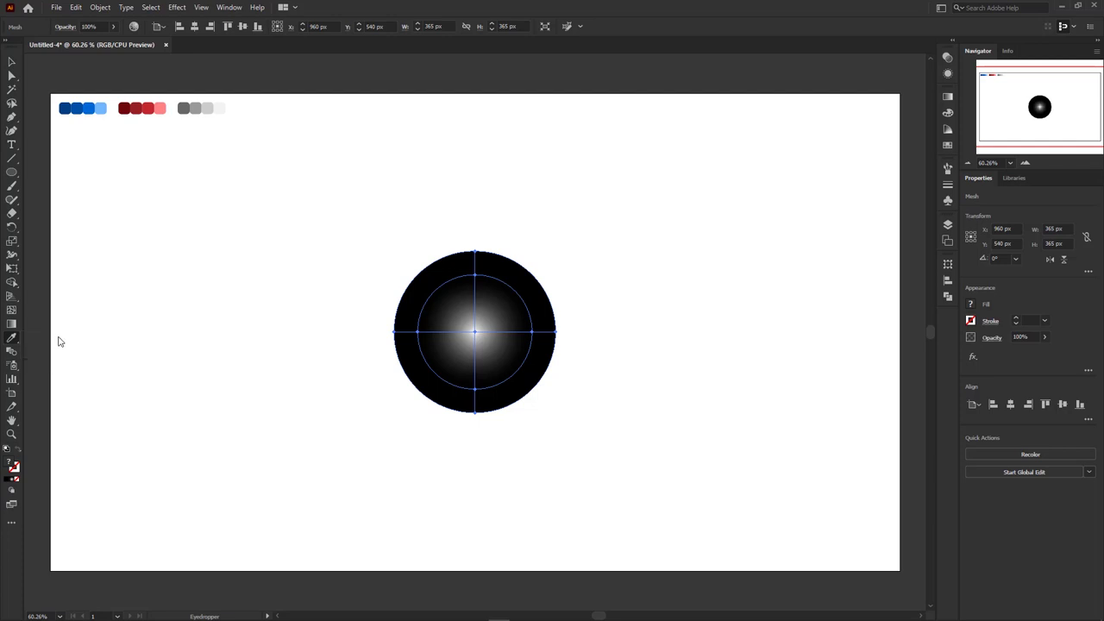
left_click(69, 104)
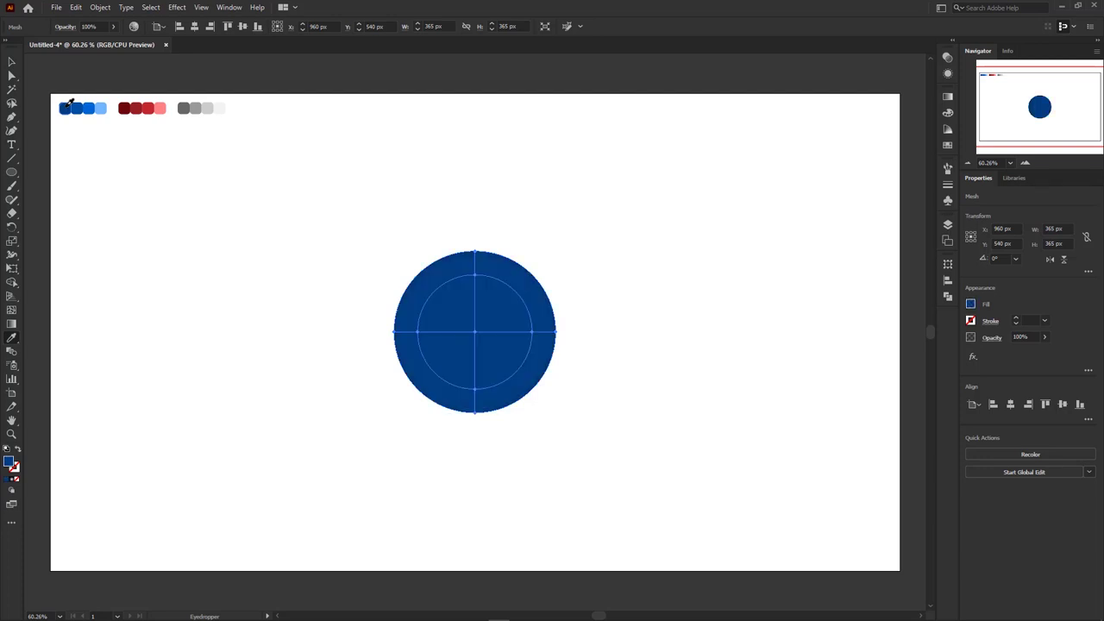
Colour a vertical band of mesh points with the light blue swatch
left_click(11, 76)
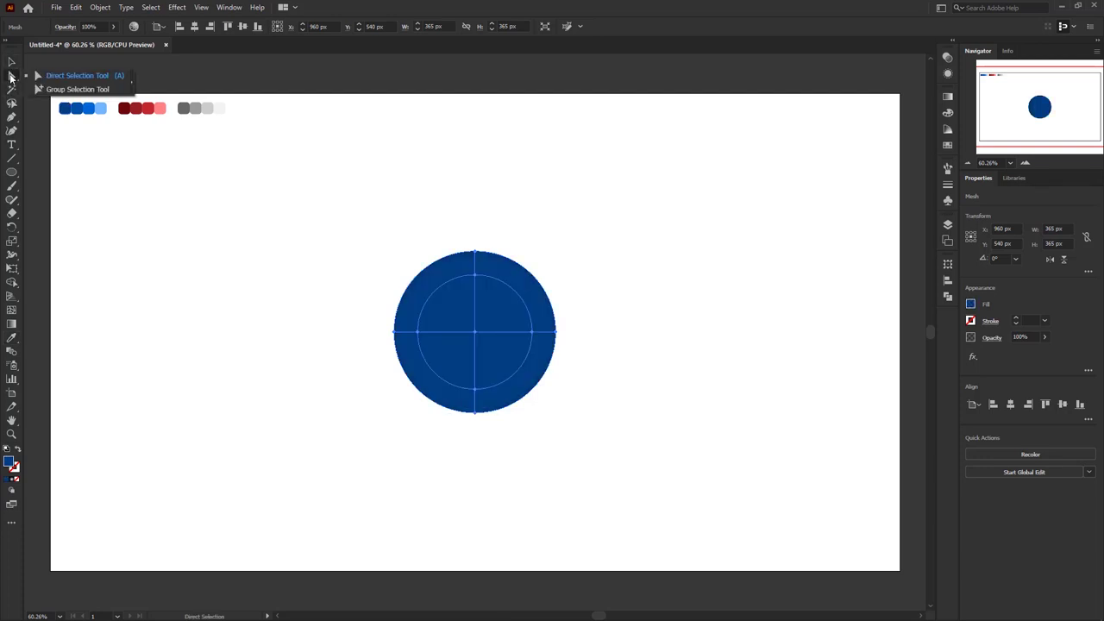
left_click(56, 79)
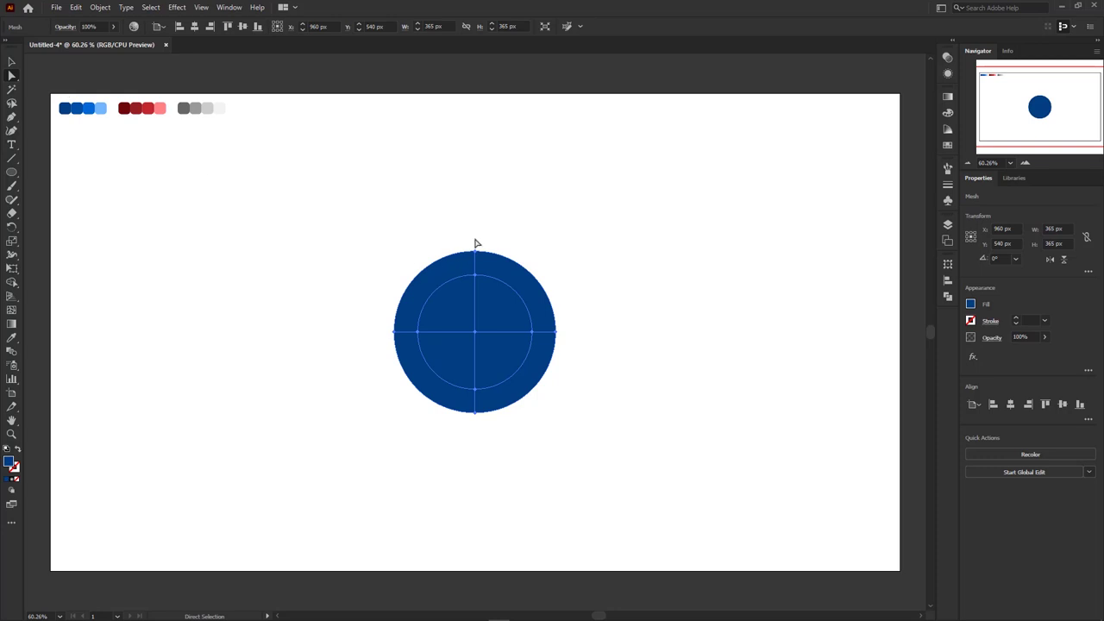
left_click_drag(461, 223, 490, 444)
left_click(12, 339)
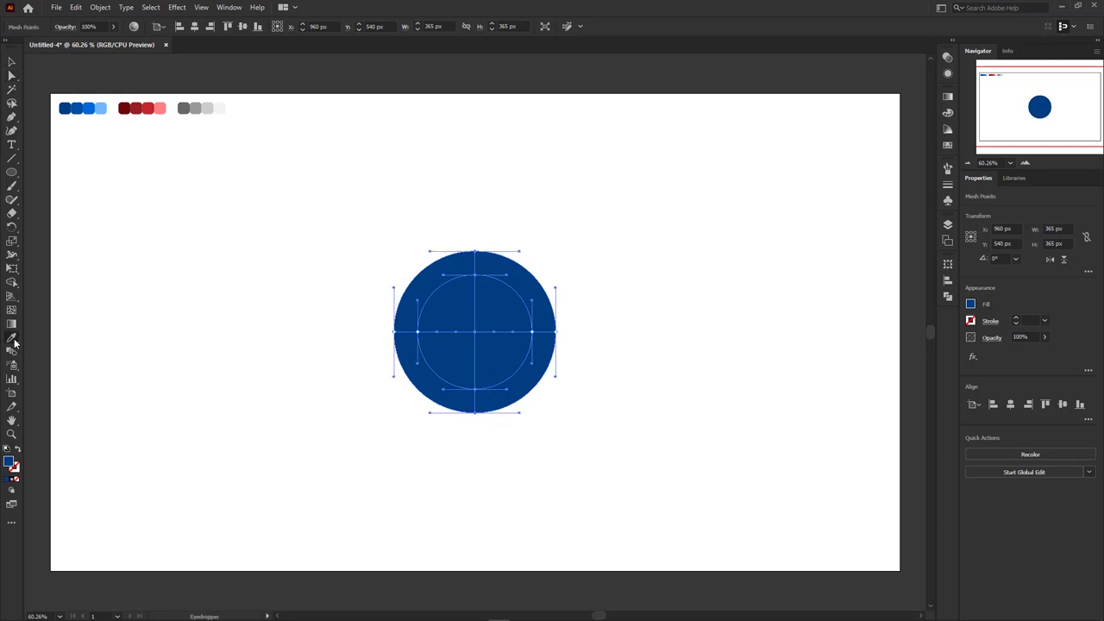
left_click(100, 109)
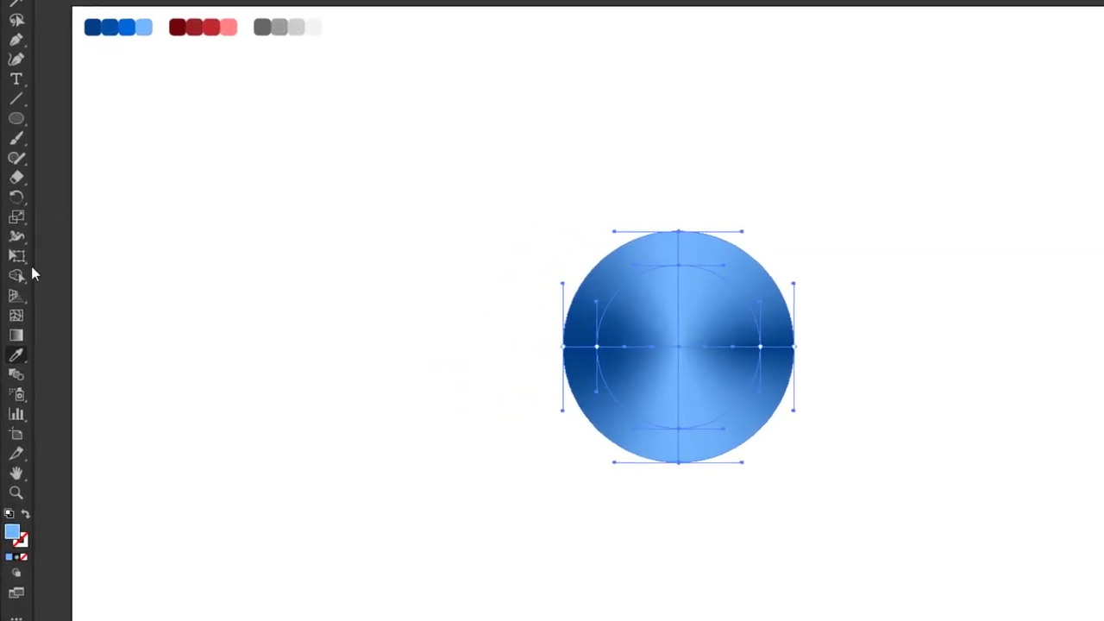
Colour the upper-left, upper-right and lower-left mesh points dark blue
left_click(11, 310)
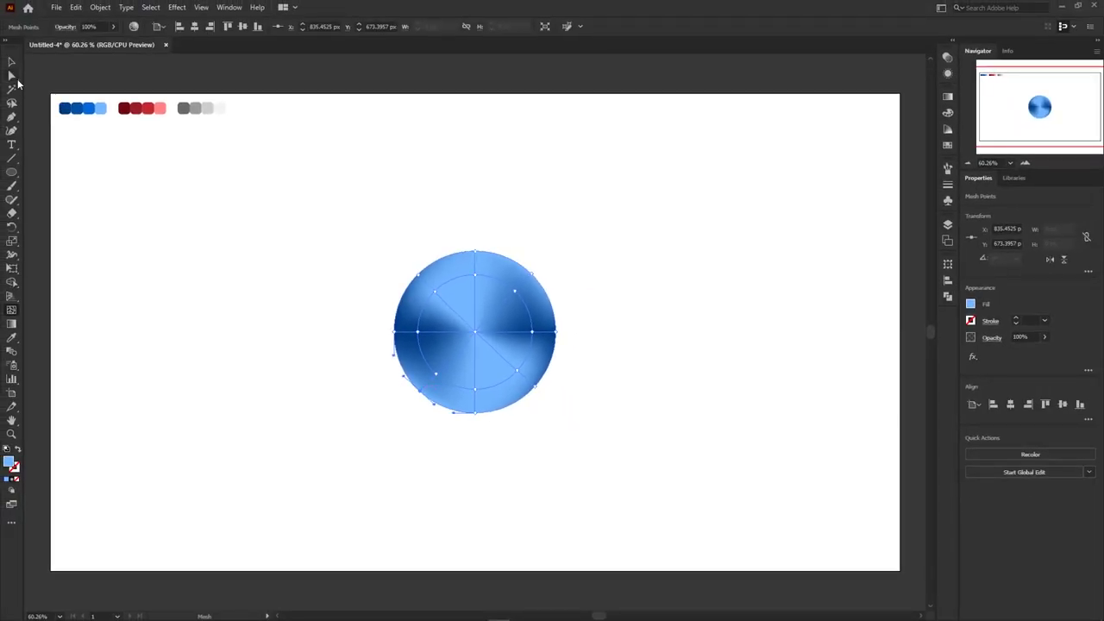
left_click(15, 77)
left_click_drag(372, 257, 455, 313)
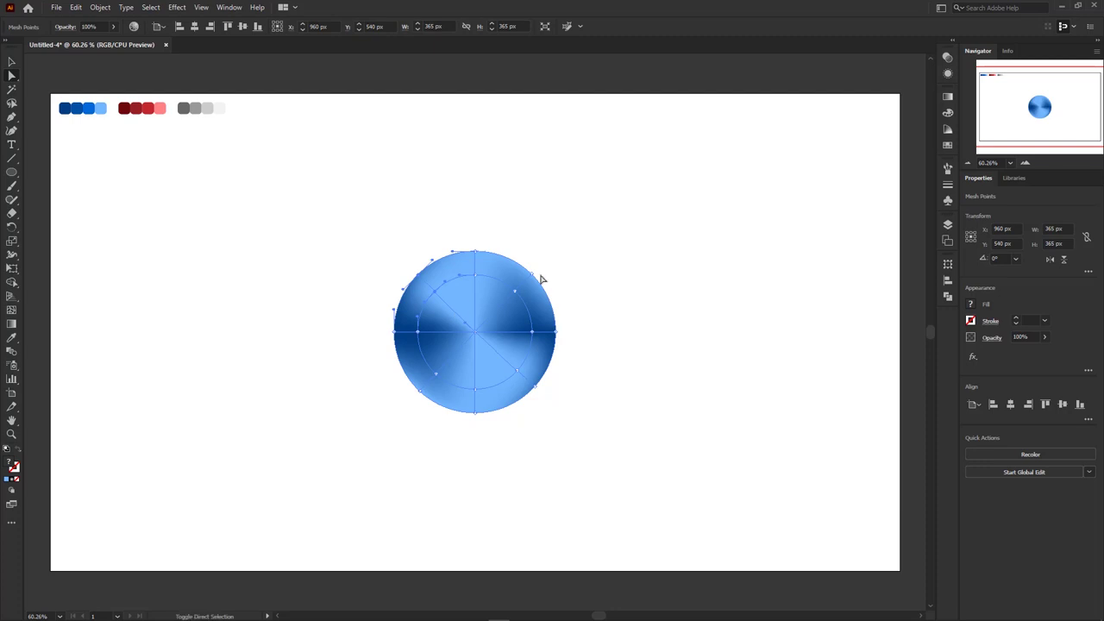
left_click_drag(565, 258, 511, 298)
left_click_drag(449, 425, 399, 371)
left_click(9, 340)
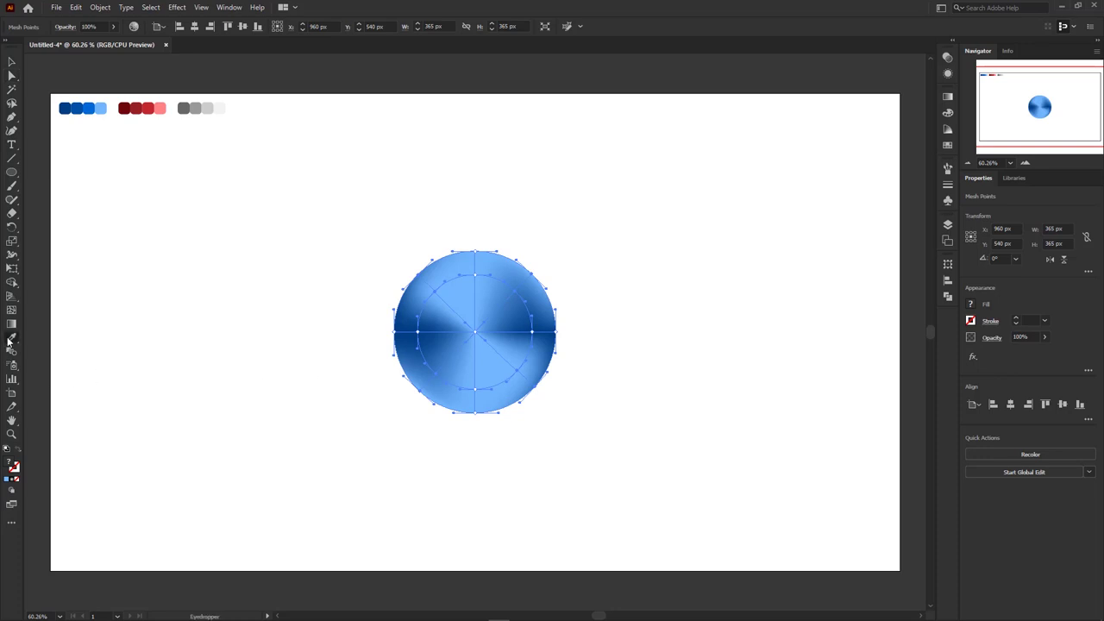
left_click(77, 108)
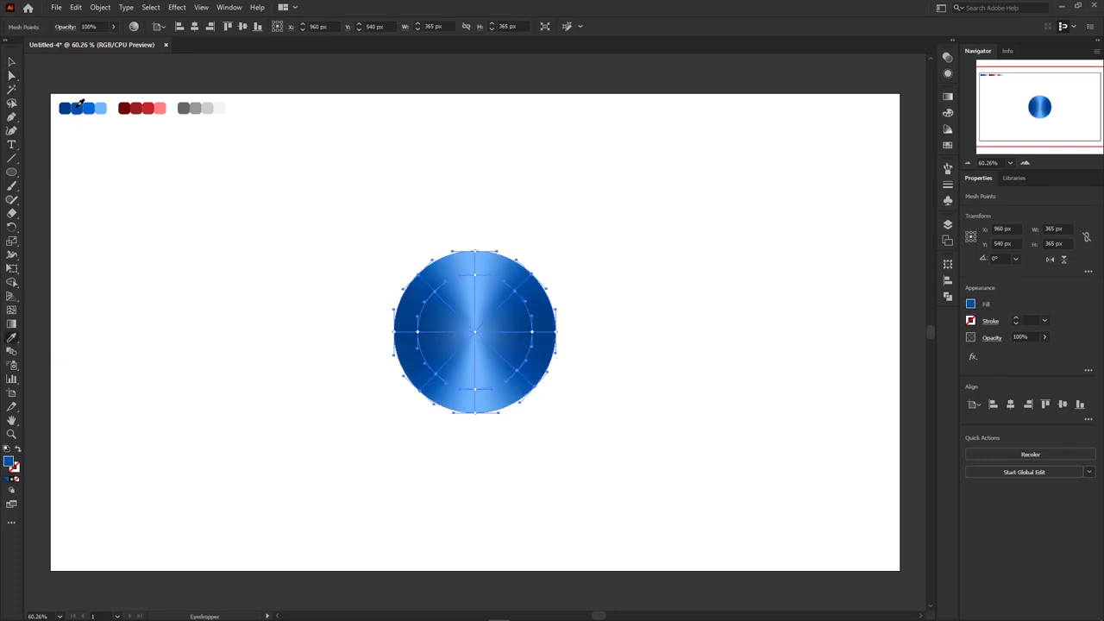
Add mesh points on the circle's upper-left, lower-right, lower-left and upper-right edges
left_click(12, 314)
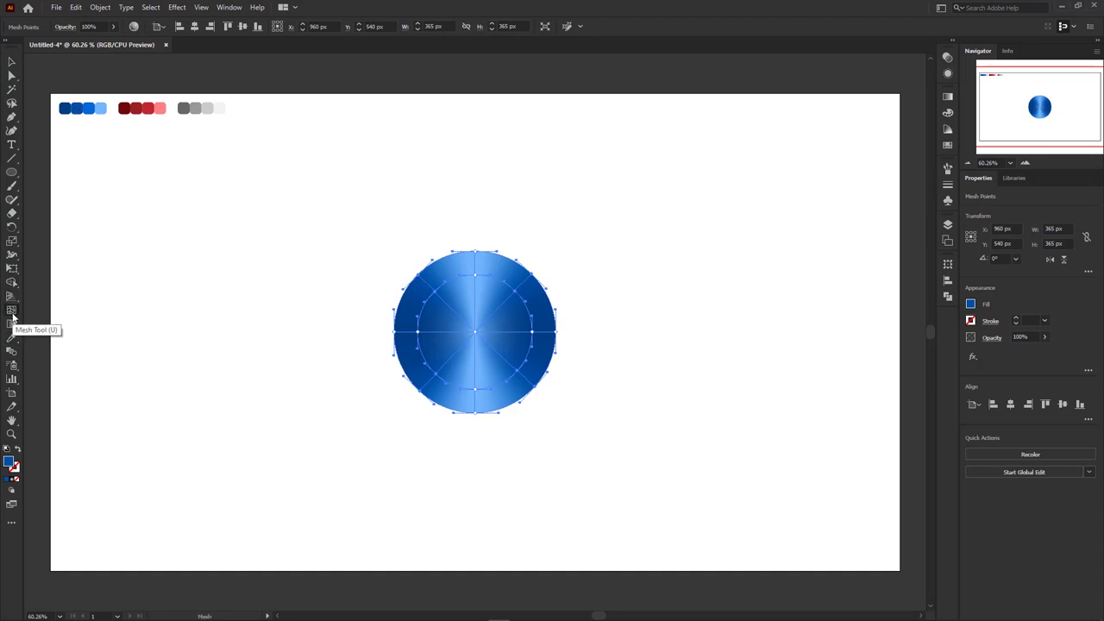
left_click(411, 291)
left_click(411, 291)
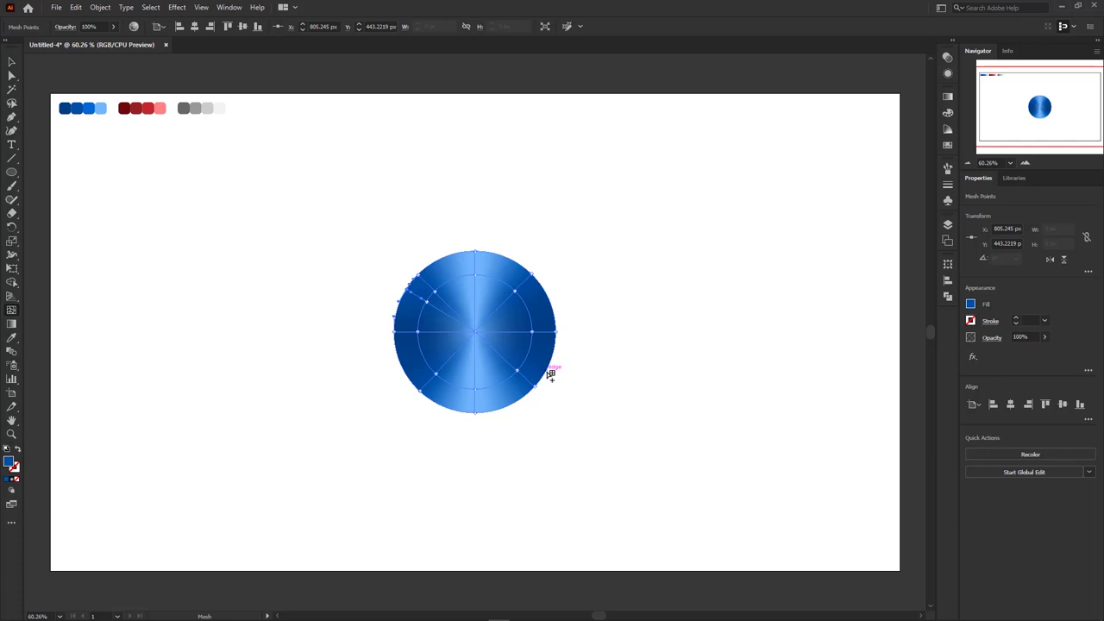
left_click(549, 373)
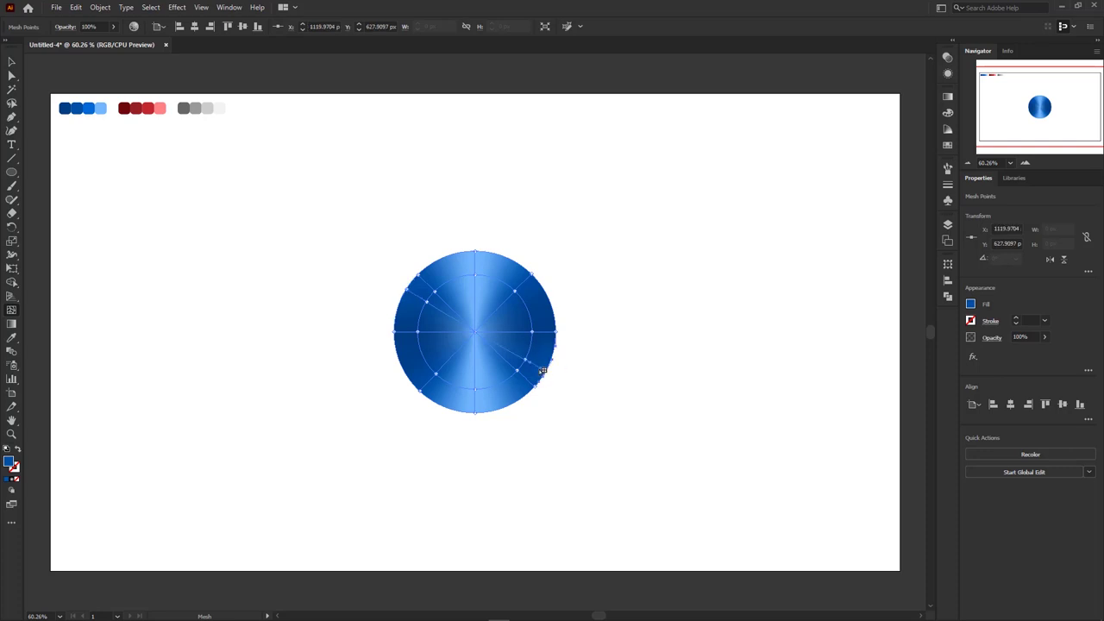
left_click(431, 400)
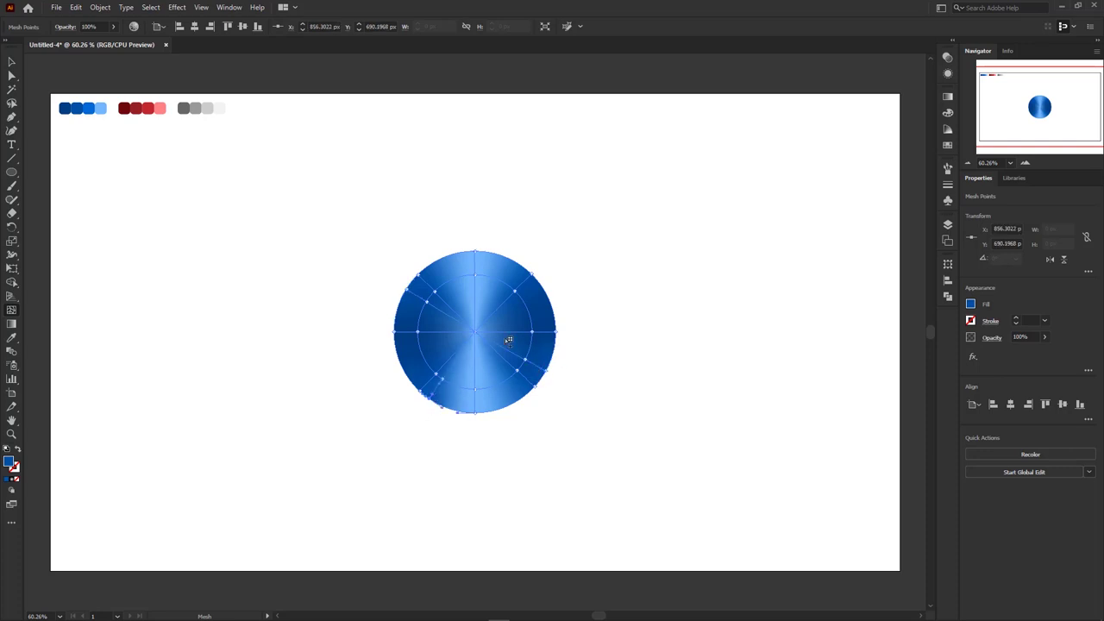
left_click(524, 260)
Colour the selected mesh points with the mid-blue swatch and deselect the circle
left_click(12, 77)
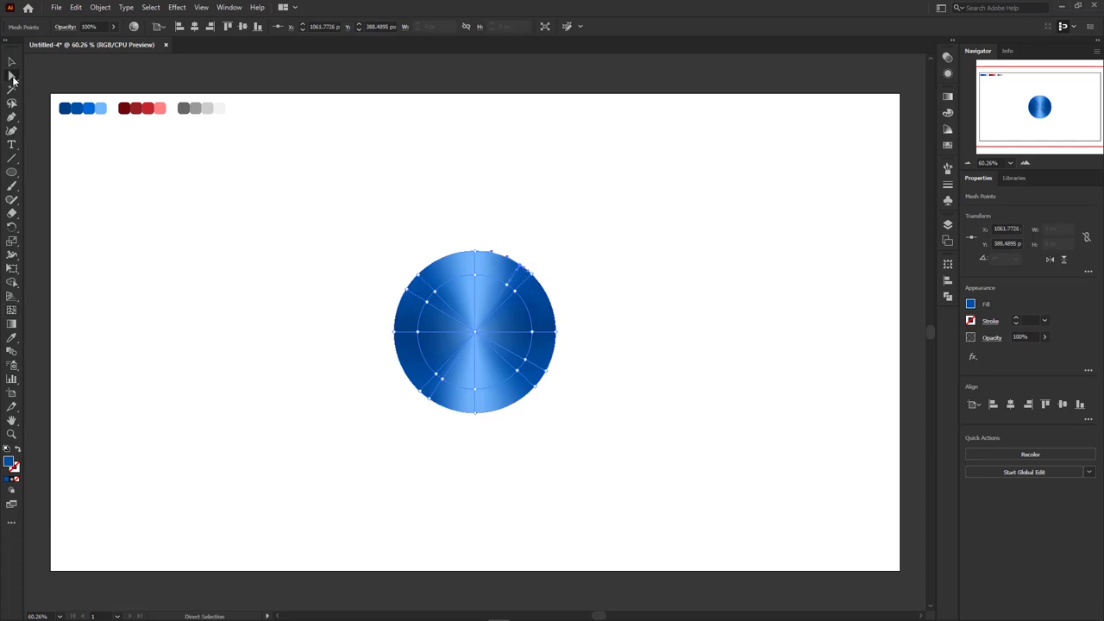
left_click(435, 310)
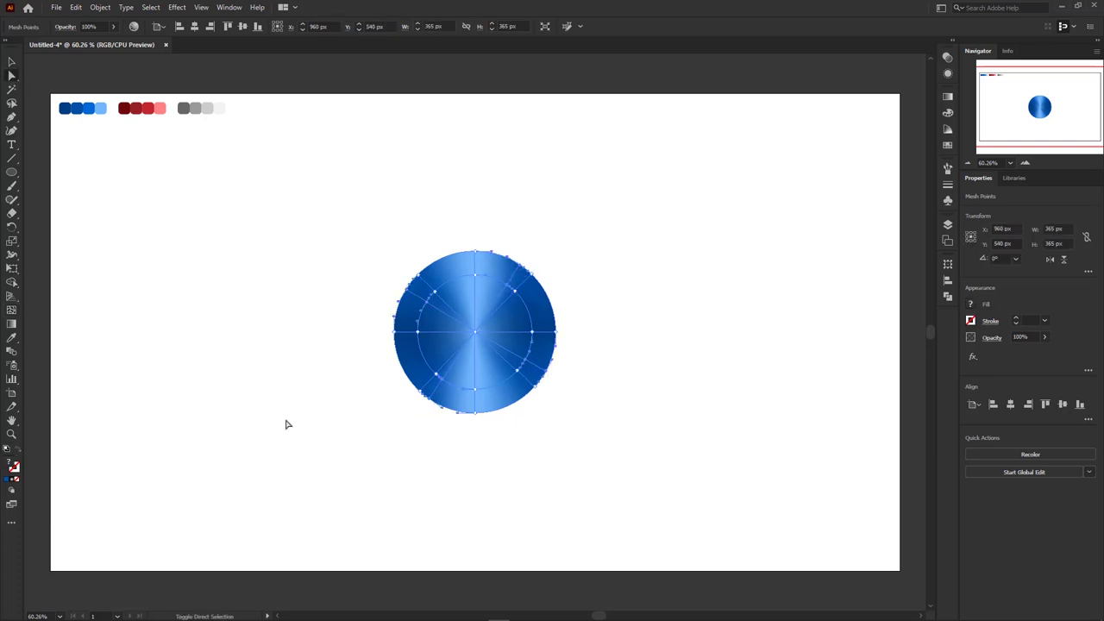
left_click(12, 339)
left_click(90, 108)
key("v")
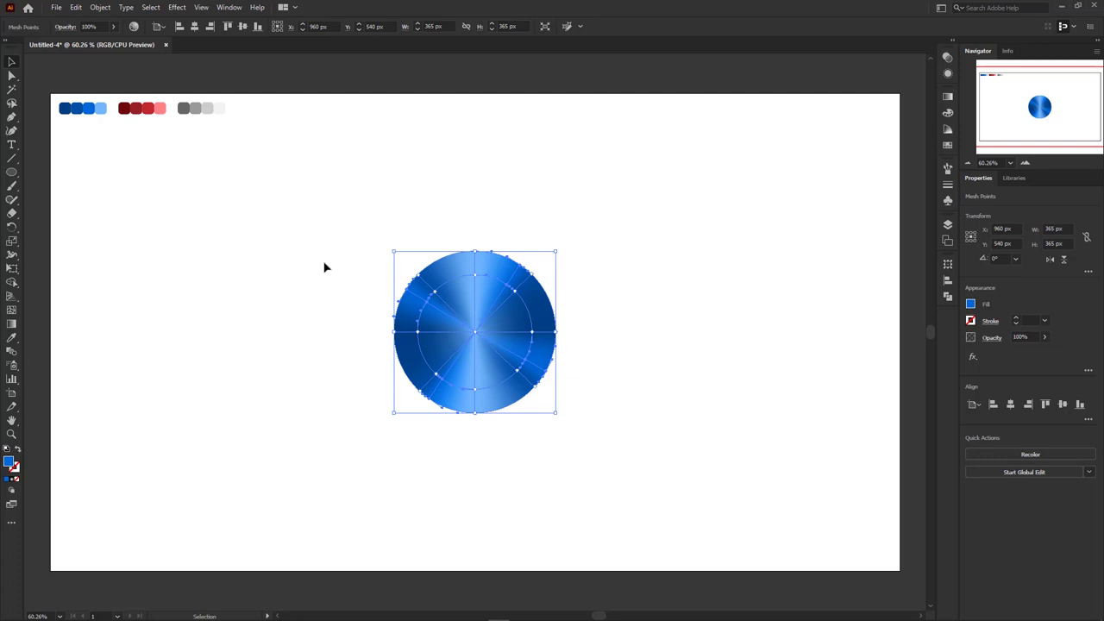
left_click(324, 267)
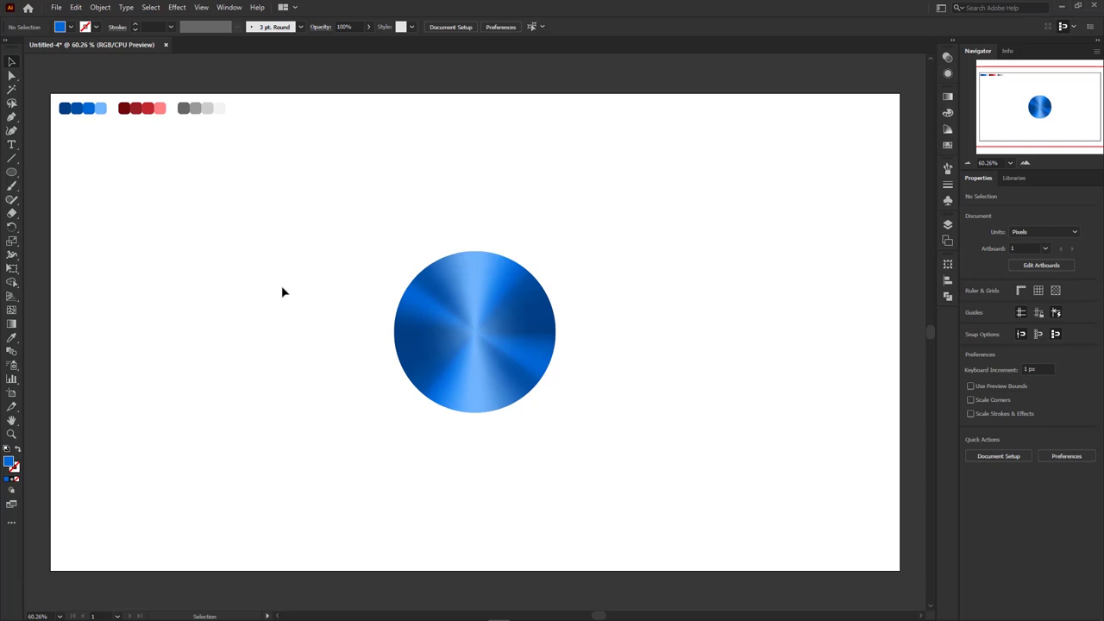
Copy the blue mesh circle and lock the original in place
left_click_drag(282, 288, 581, 357)
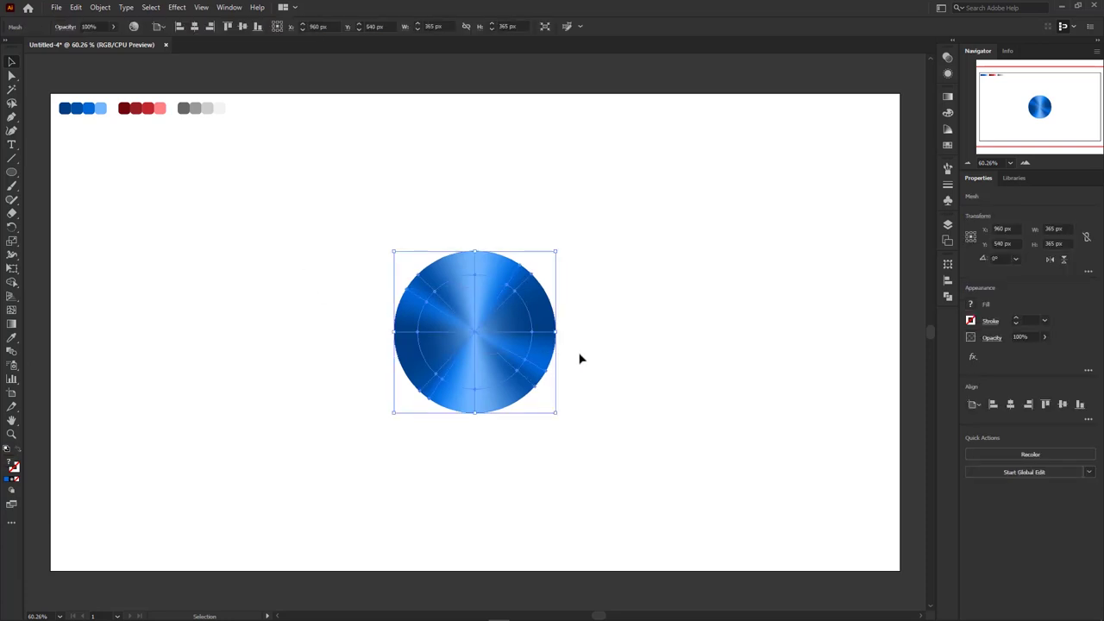
left_click(77, 8)
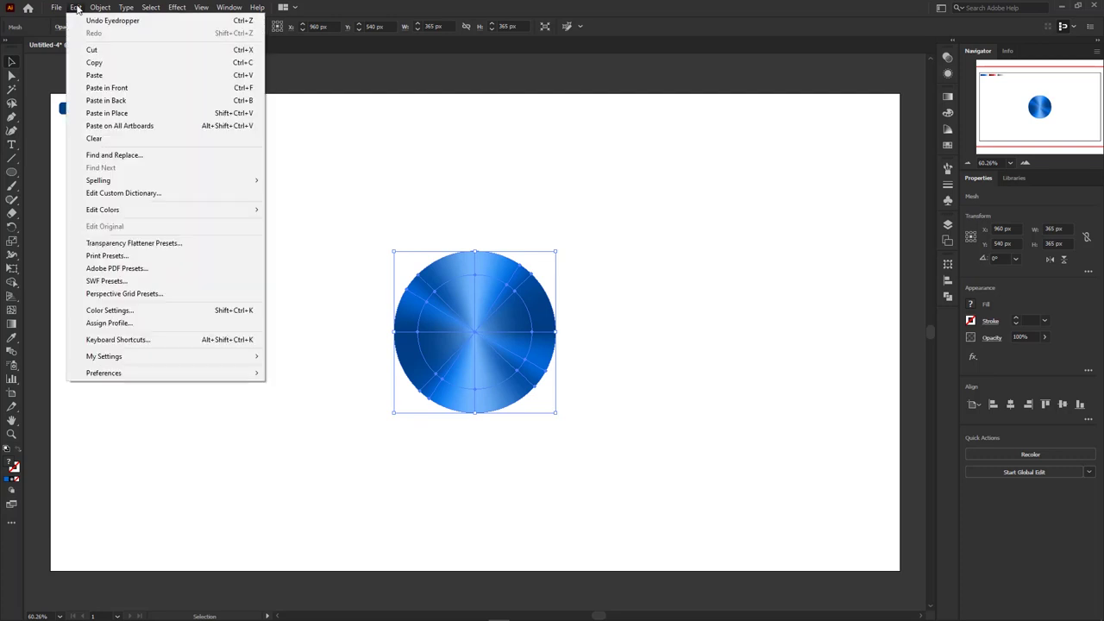
left_click(95, 63)
left_click(96, 11)
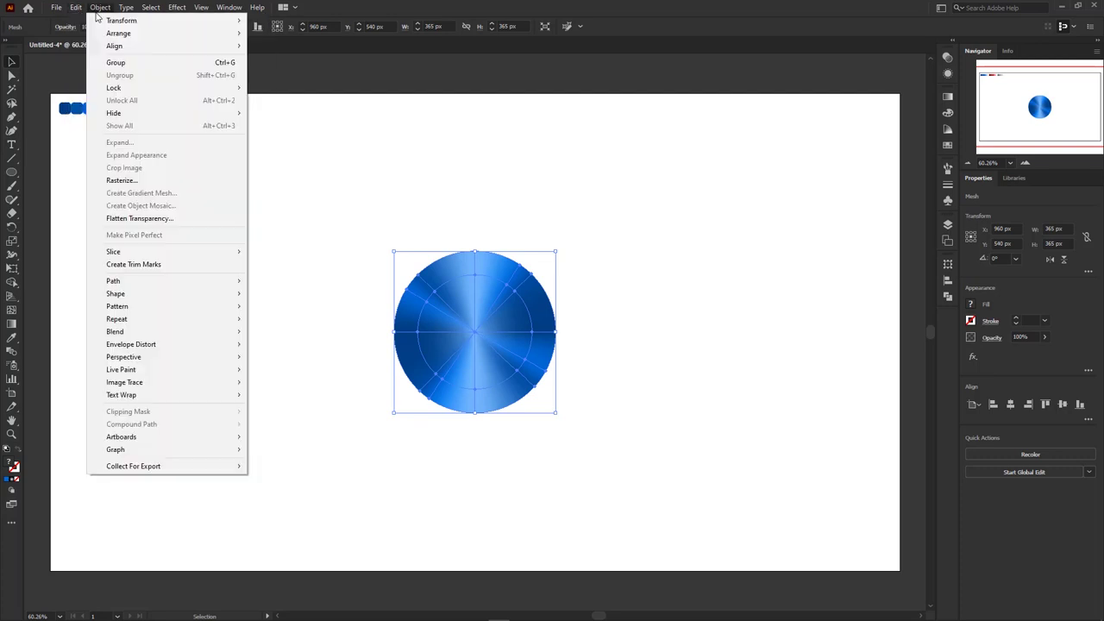
mouse_move(125, 88)
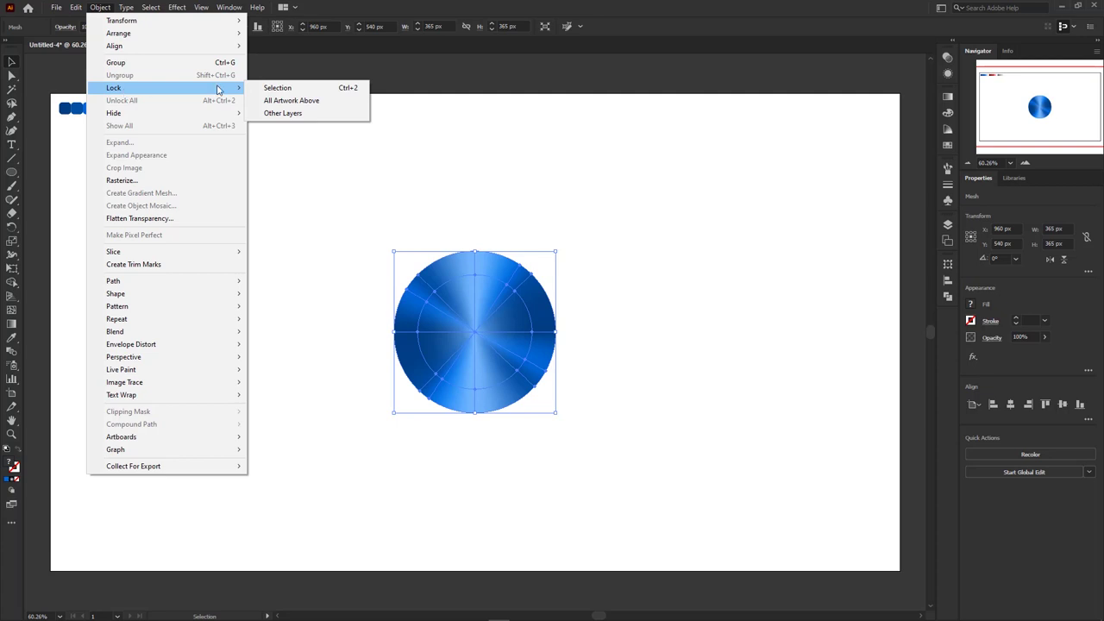
left_click(277, 88)
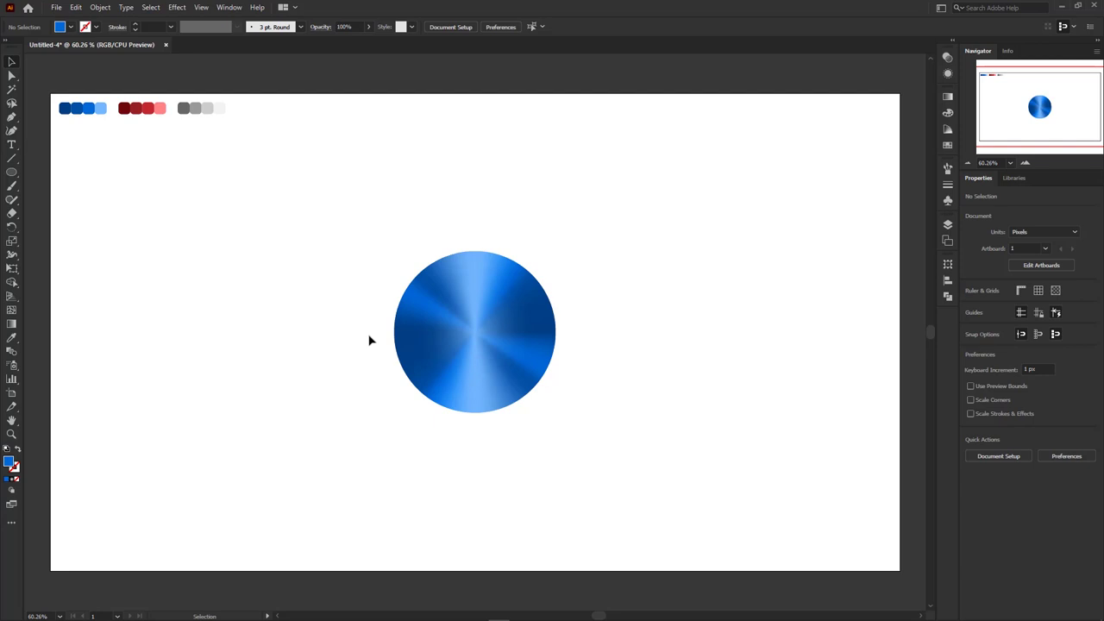
Paste the copied circle in place over the locked original
left_click(77, 7)
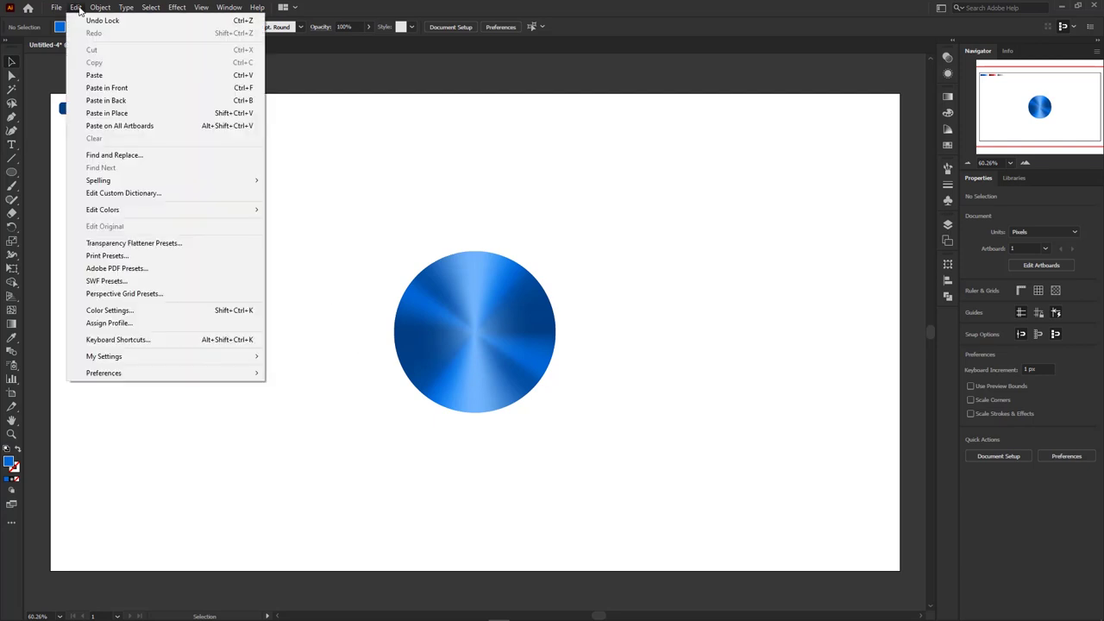
left_click(164, 117)
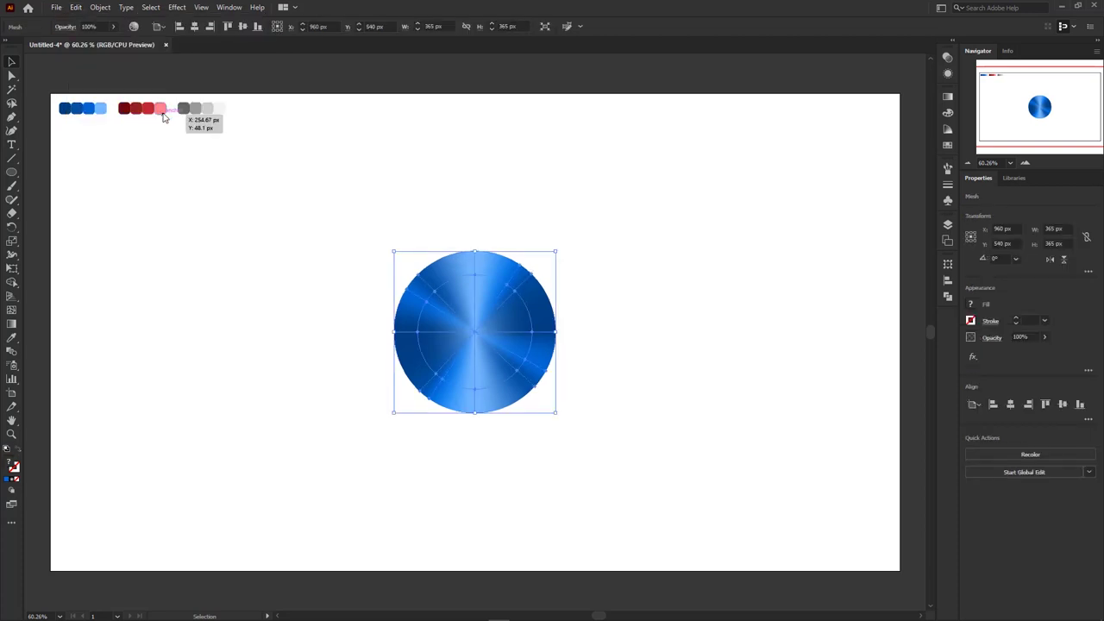
right_click(504, 302)
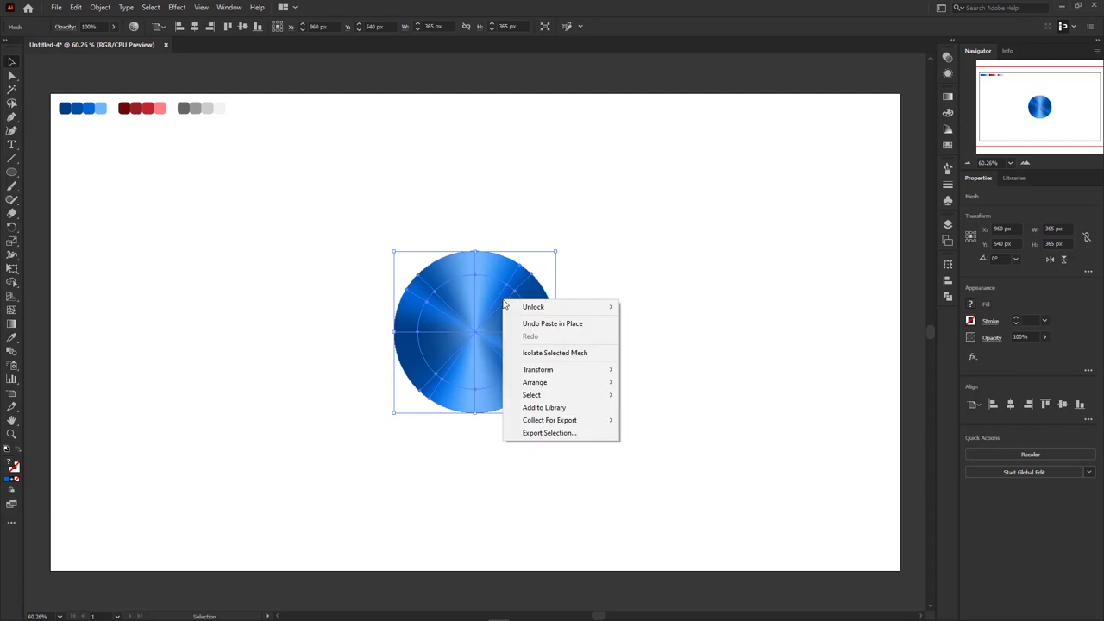
mouse_move(528, 382)
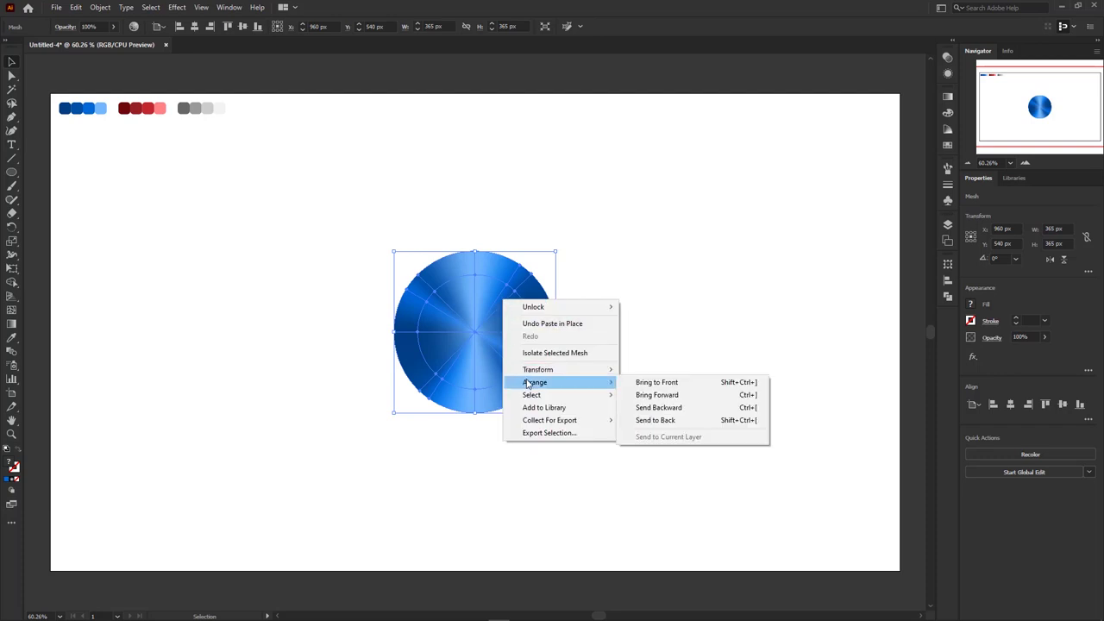
Send the pasted circle to the back and resize it to 520 x 520 px
left_click(661, 423)
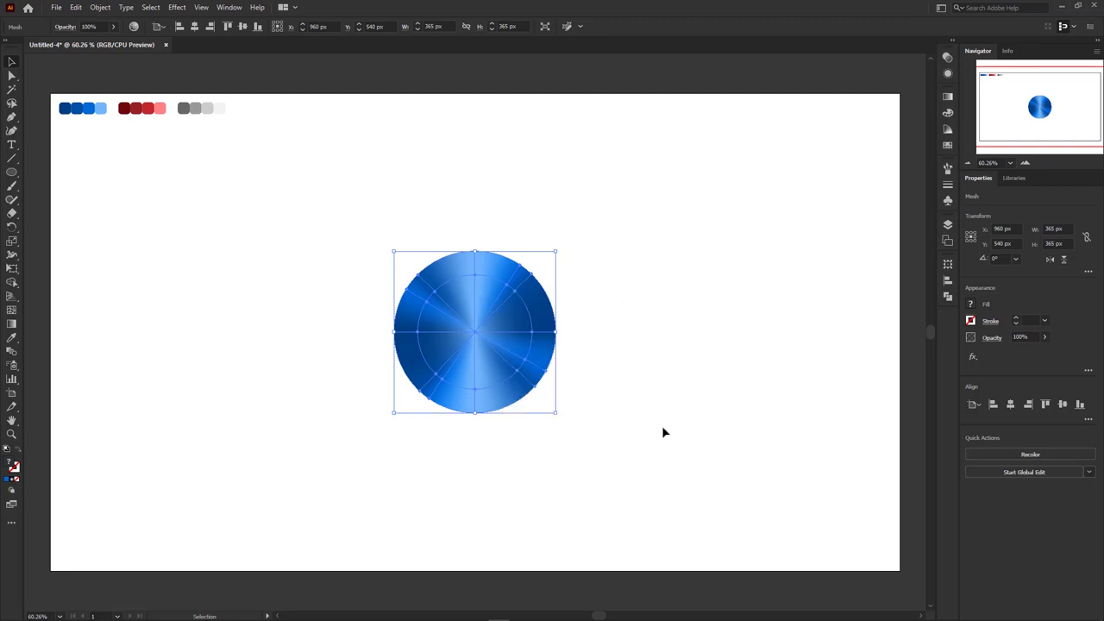
left_click(1068, 230)
type("4")
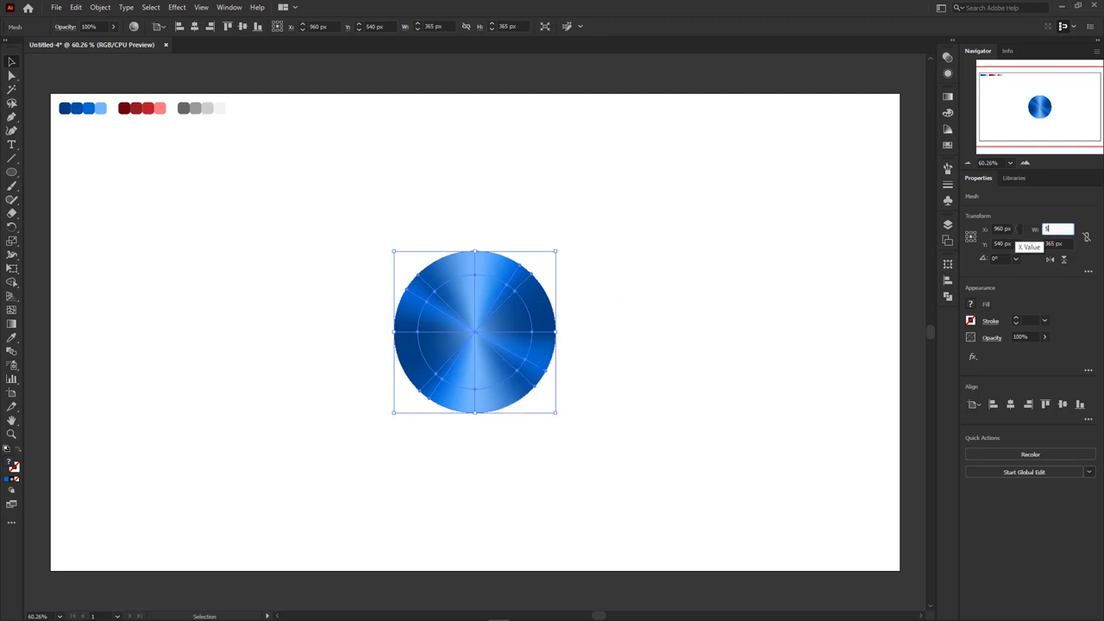
type("20")
key("Tab")
type("520")
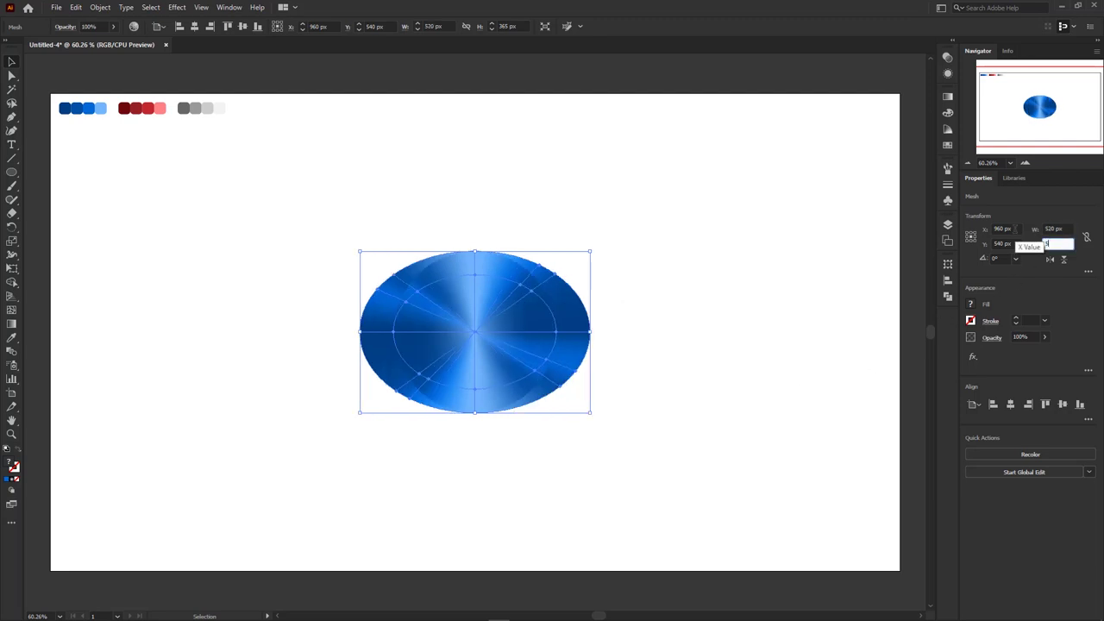
key("Return")
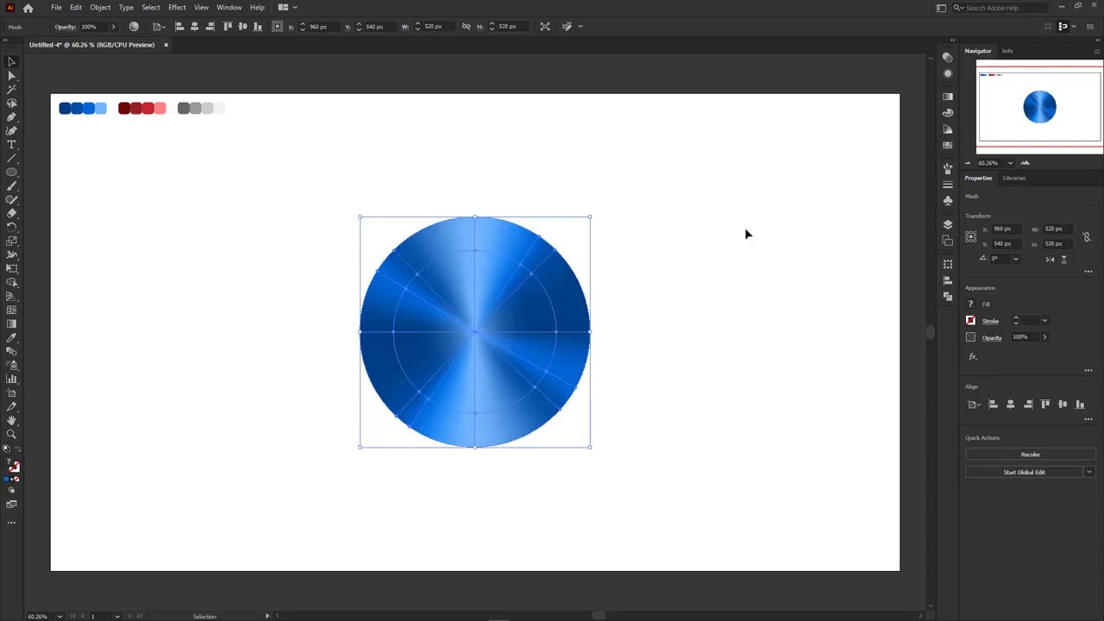
Colour the top and bottom outer mesh points light pink and the left and right points dark red
left_click(12, 77)
left_click_drag(456, 196, 502, 481)
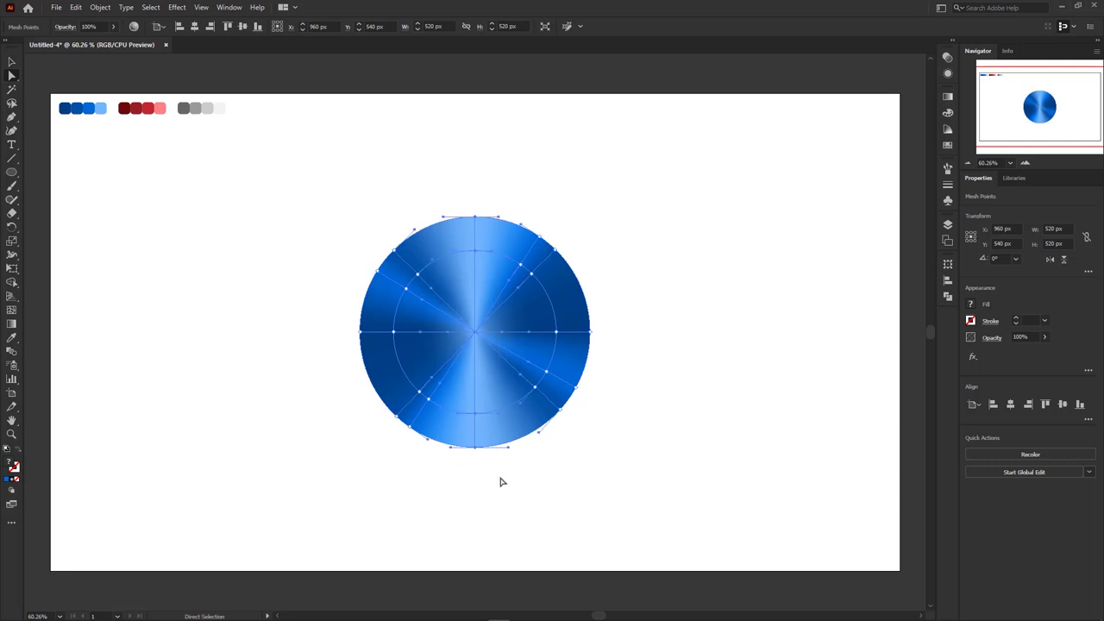
left_click(13, 338)
left_click(161, 108)
left_click(11, 78)
left_click_drag(327, 324, 463, 340)
left_click_drag(623, 329, 551, 344)
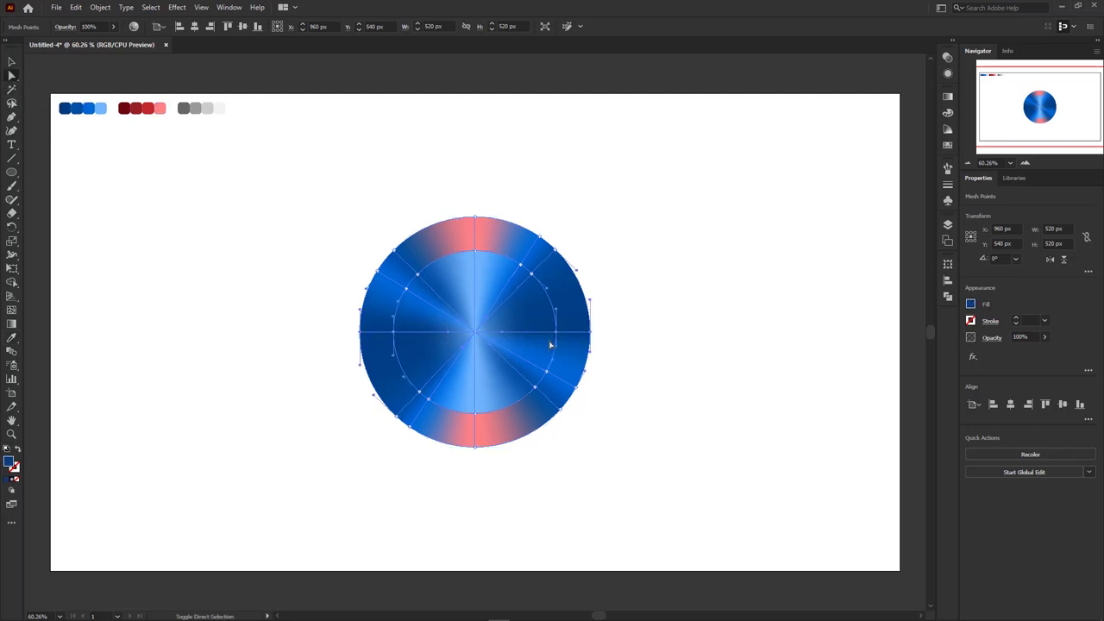
left_click(11, 338)
left_click(125, 107)
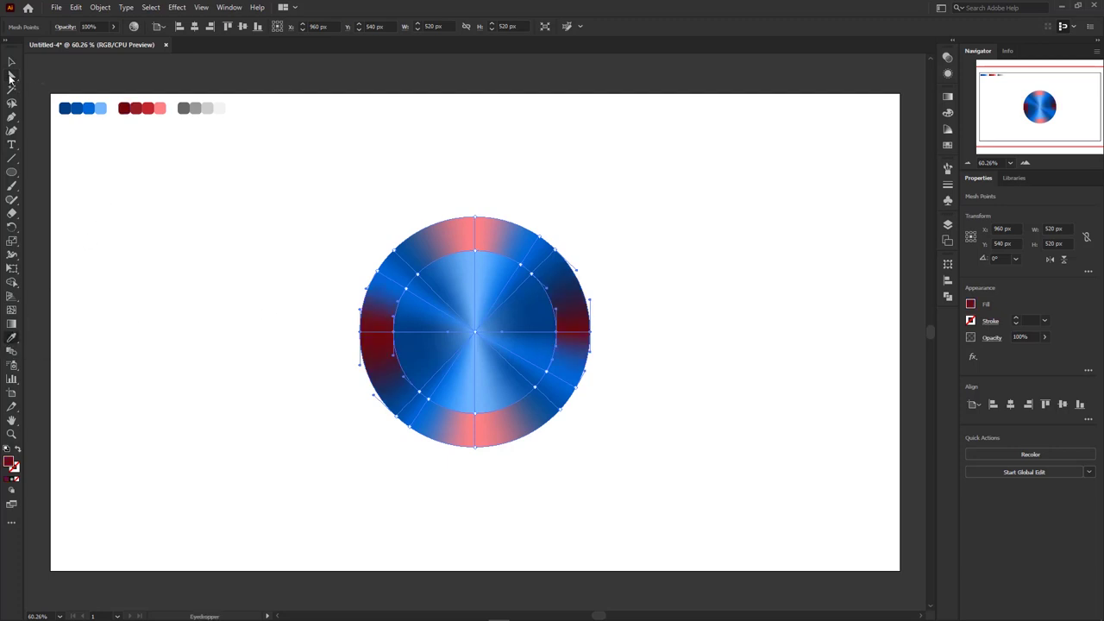
Colour the diagonal outer ring mesh points with the red swatch
left_click(12, 76)
left_click_drag(374, 223, 436, 283)
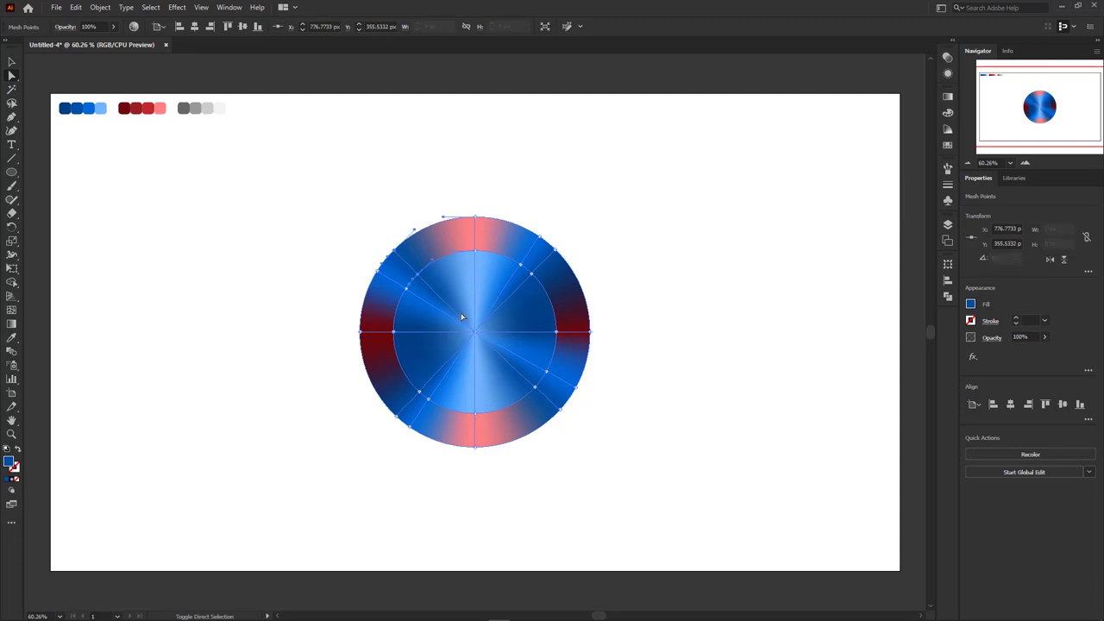
left_click_drag(578, 435, 532, 386)
left_click(400, 422)
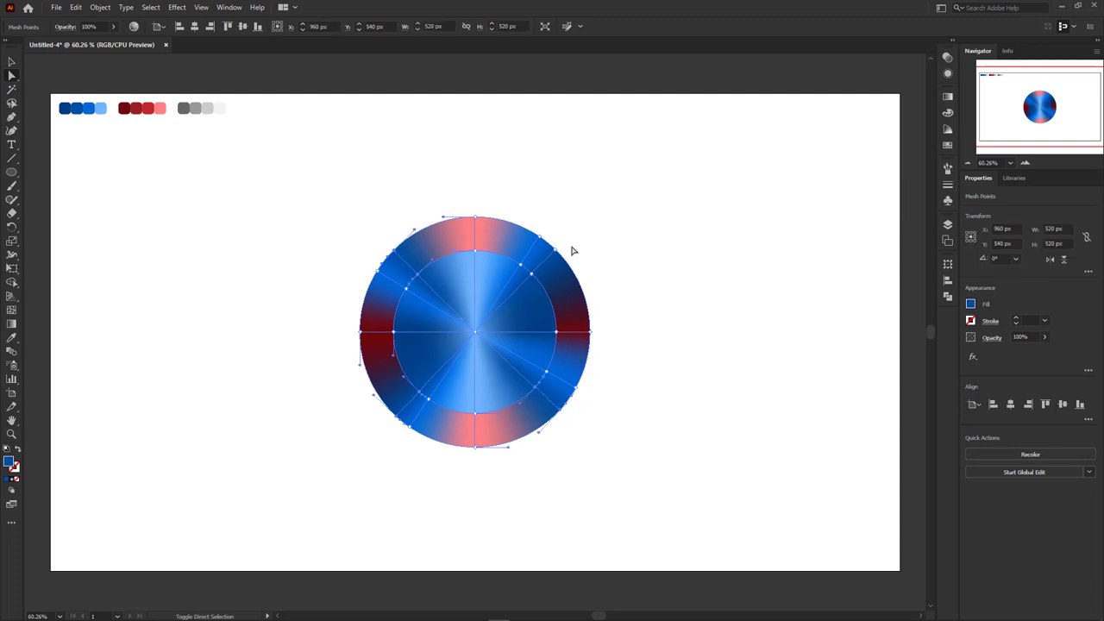
left_click_drag(572, 249, 527, 279)
left_click(12, 339)
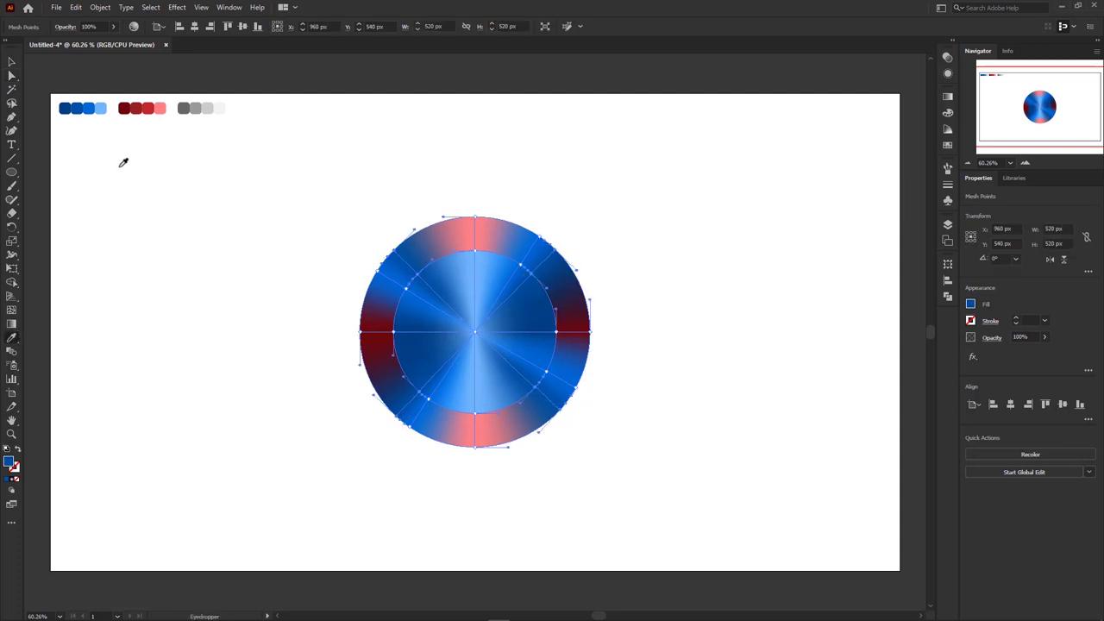
left_click(136, 108)
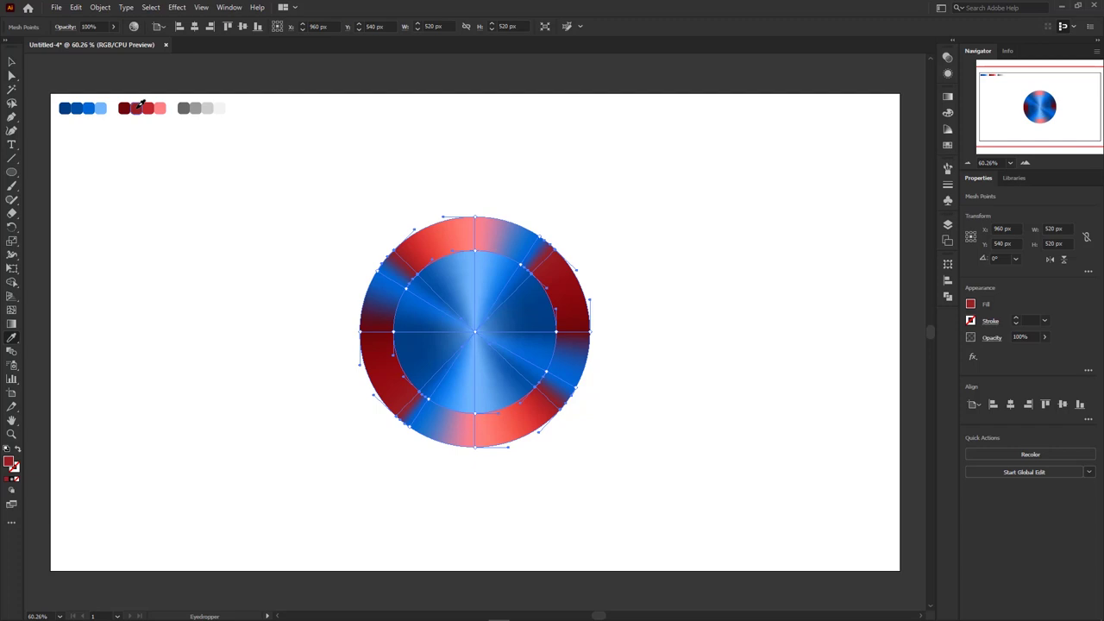
Turn the remaining blue ring points red and deselect to preview the shield
key("a")
left_click(372, 276)
left_click(575, 385)
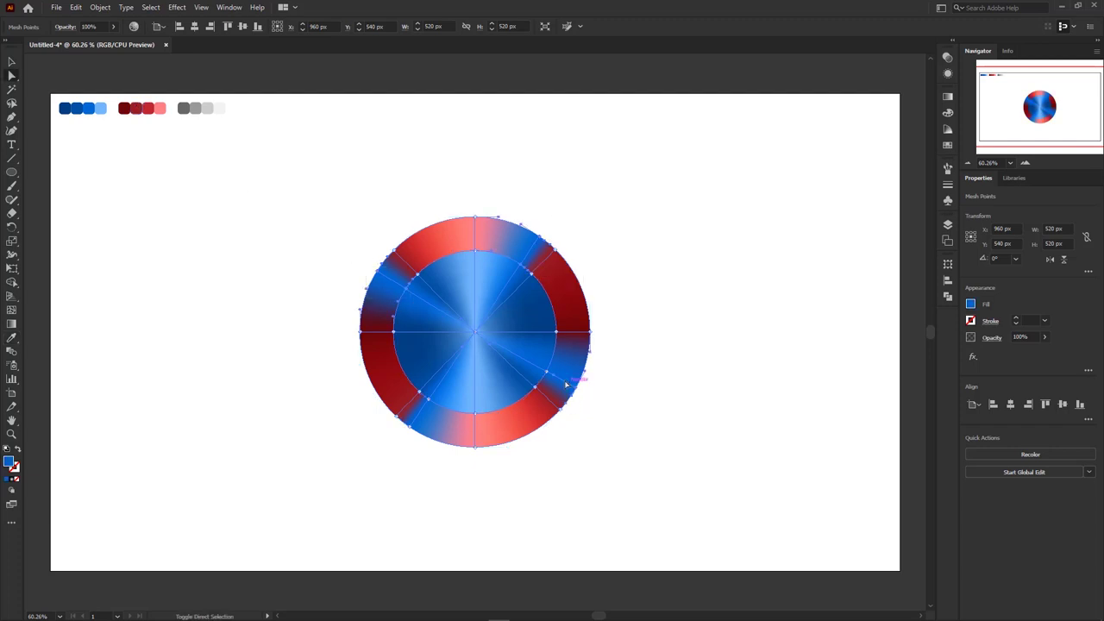
left_click(13, 339)
left_click(148, 107)
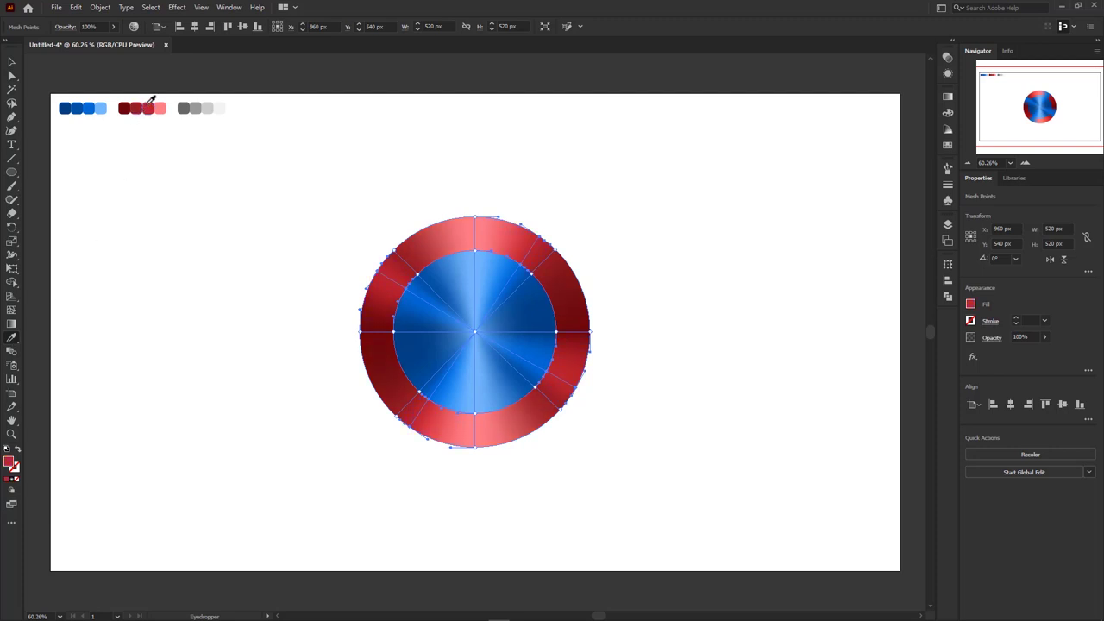
key("v")
left_click(250, 224)
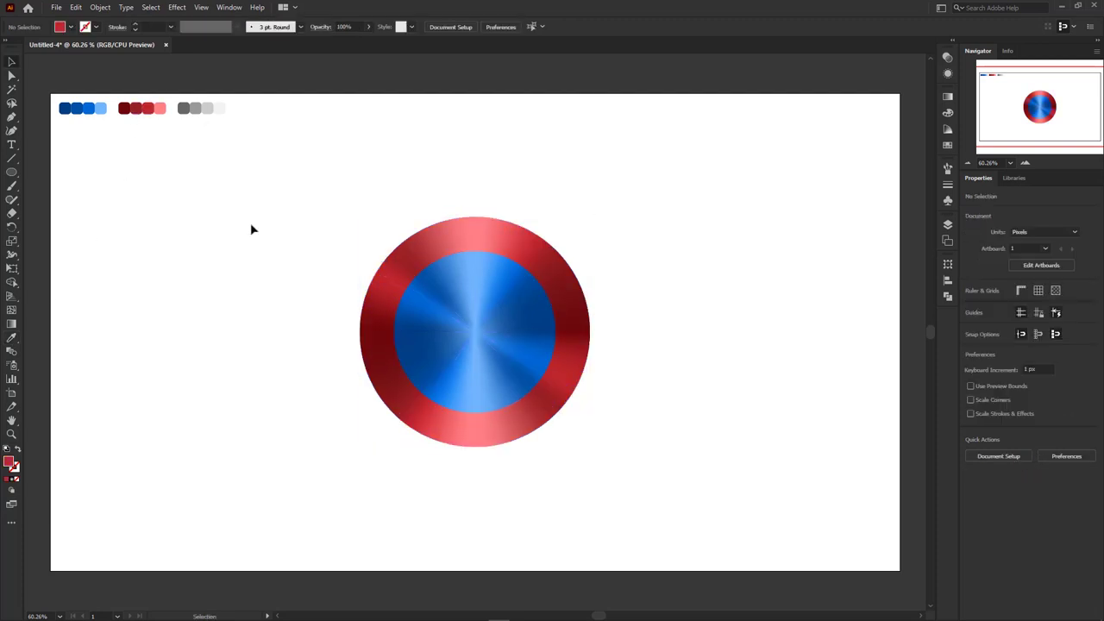
Copy the red-ringed circle and lock the original in place
left_click(449, 231)
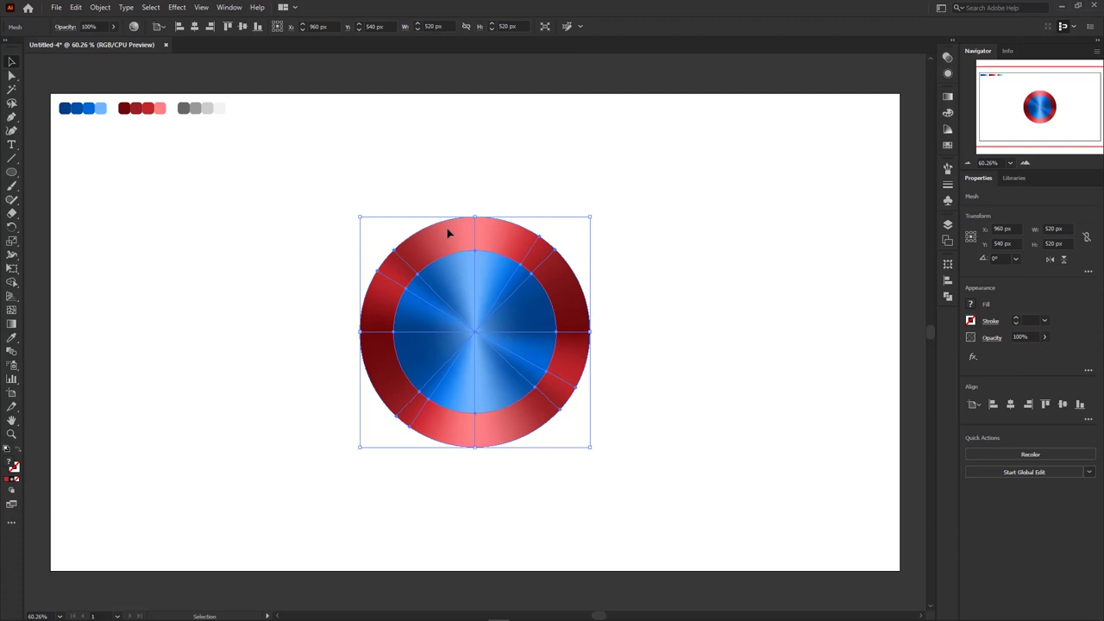
left_click(76, 7)
left_click(92, 63)
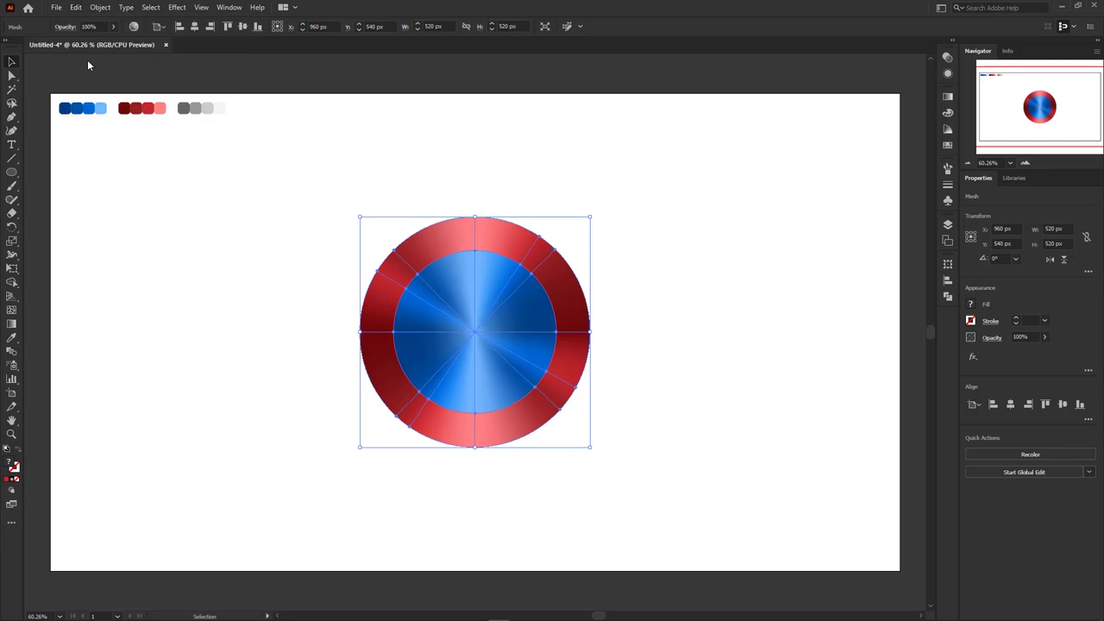
left_click(98, 9)
mouse_move(188, 95)
left_click(268, 93)
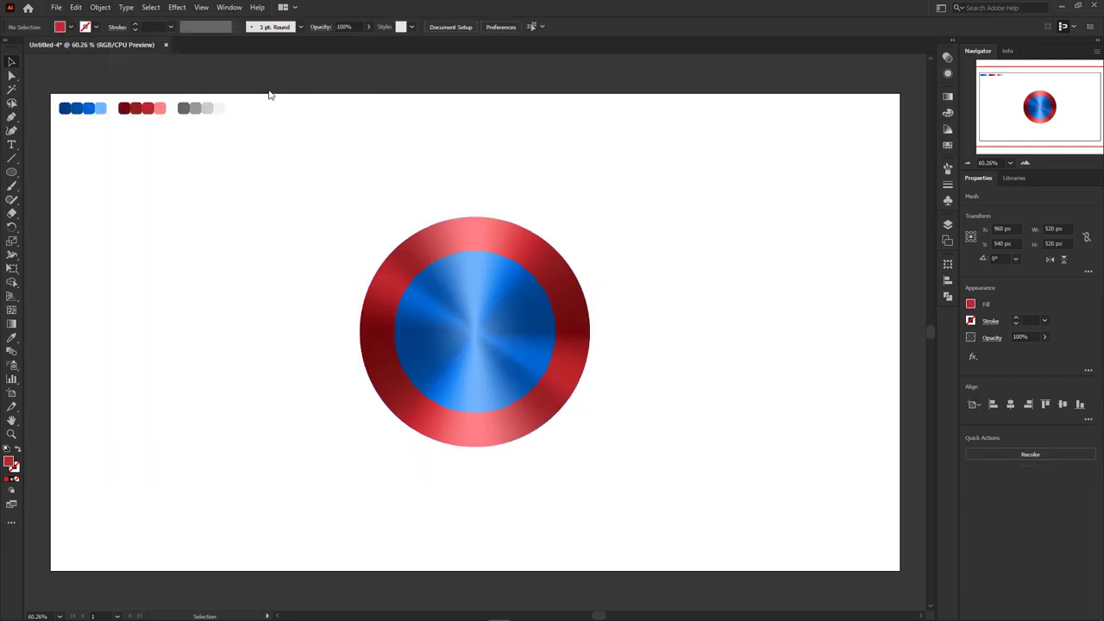
Paste the copy in place, send it to the back and enlarge it to 675 x 675 px
left_click(76, 6)
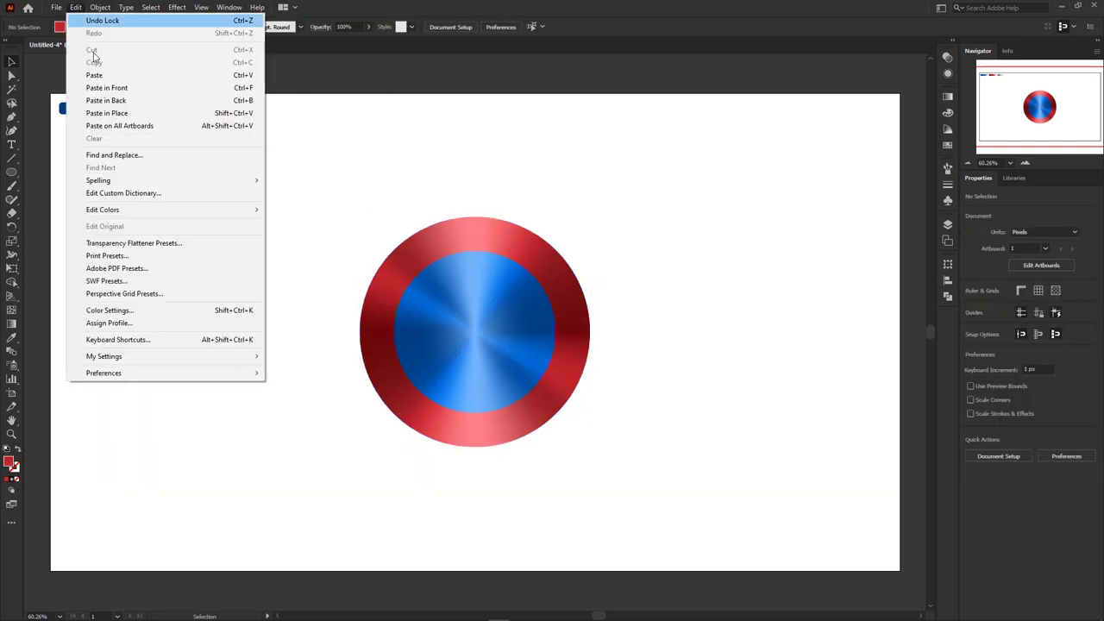
left_click(95, 112)
right_click(415, 261)
mouse_move(483, 339)
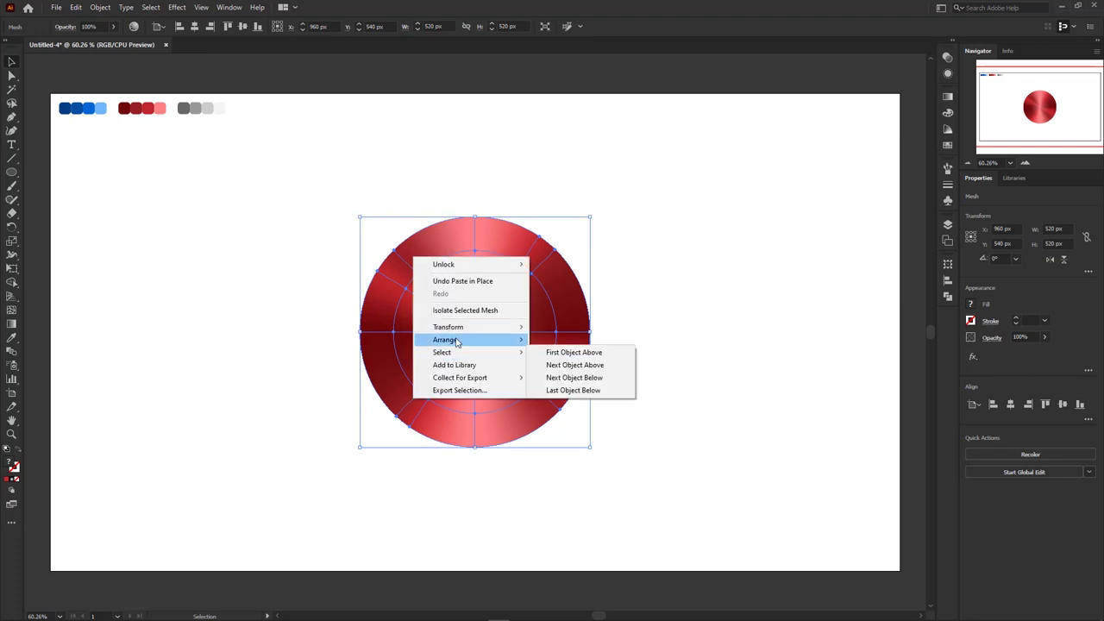
left_click(580, 378)
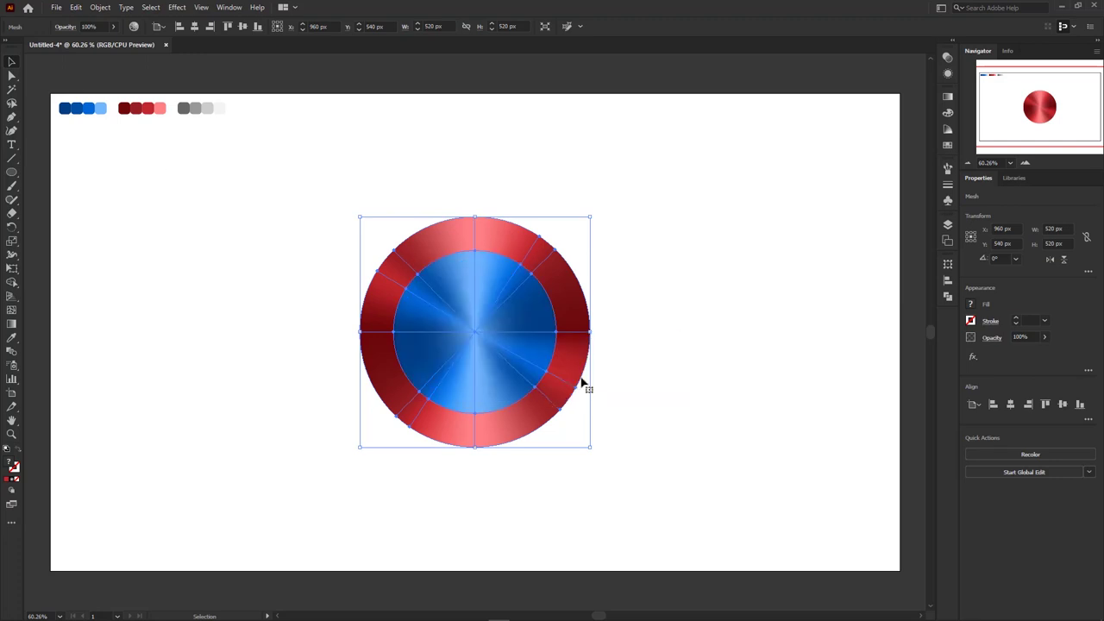
left_click(1068, 228)
type("47")
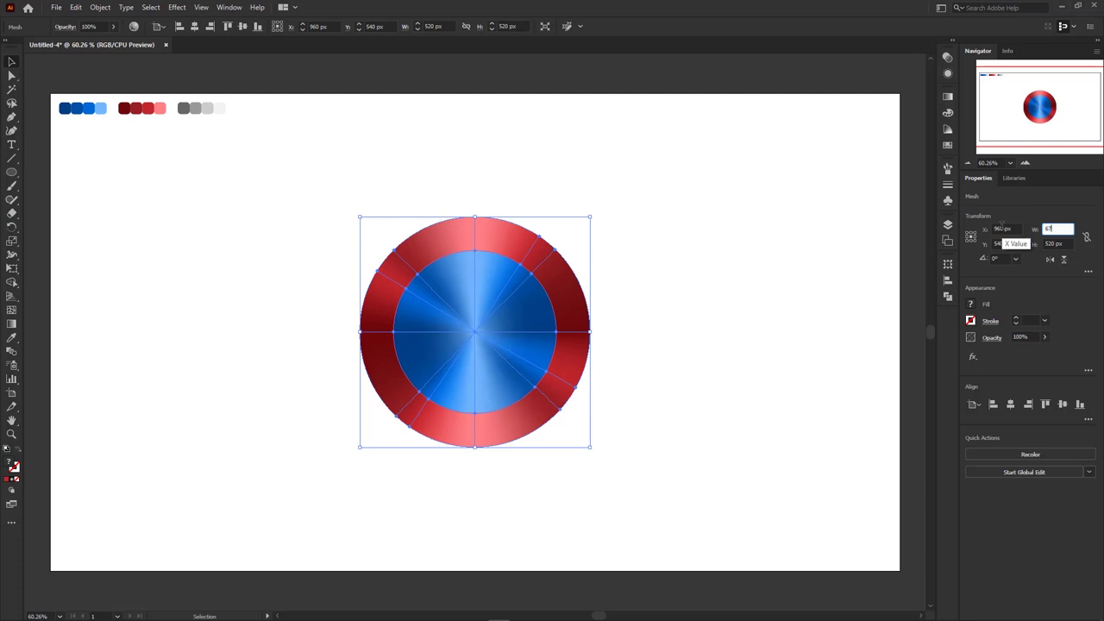
type("5")
key("Tab")
type("6")
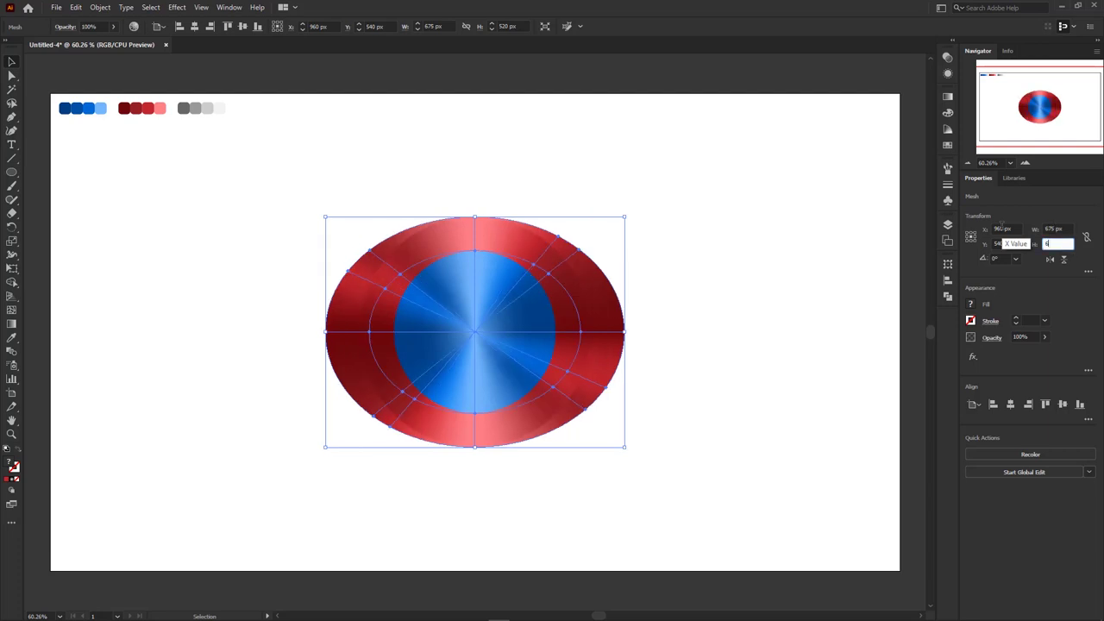
type("75")
key("Return")
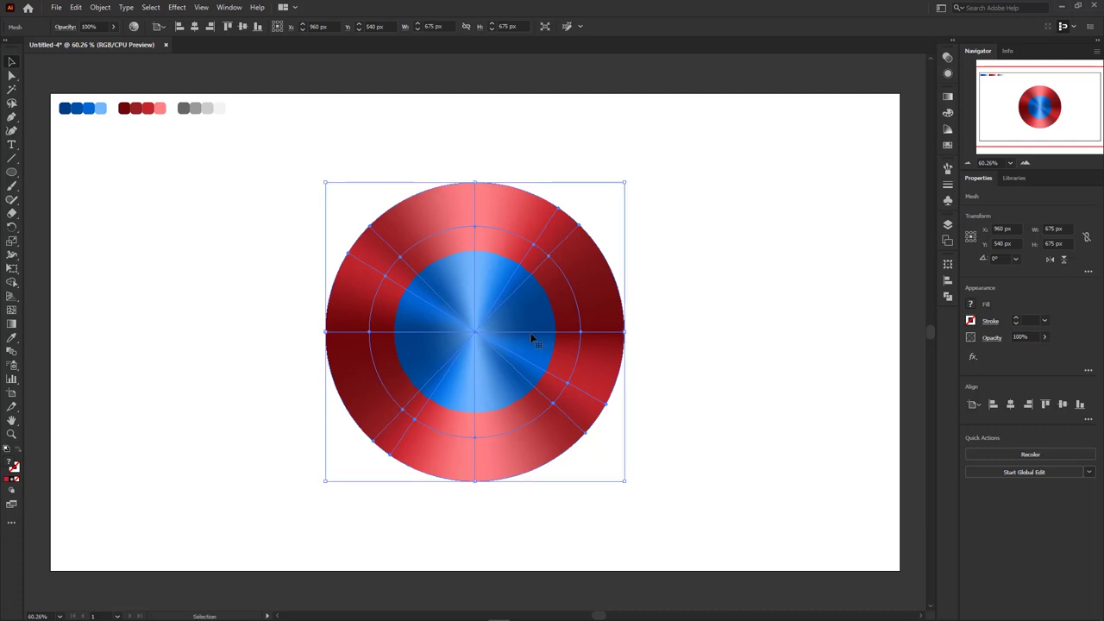
Colour the mesh points down the vertical centre line white
left_click(11, 75)
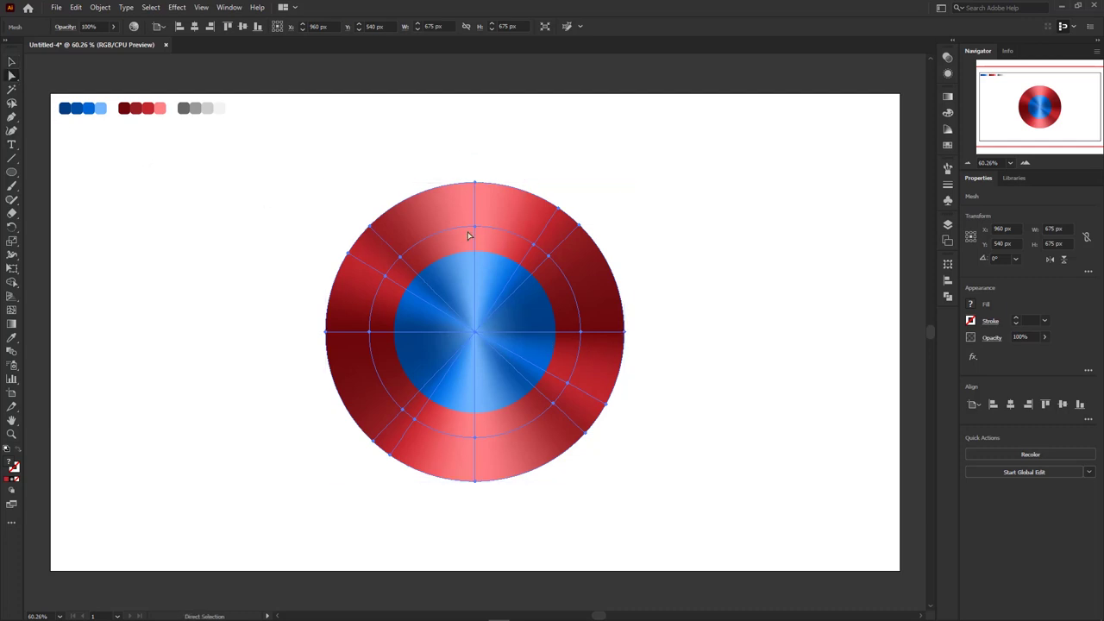
left_click_drag(460, 152, 494, 524)
left_click(11, 338)
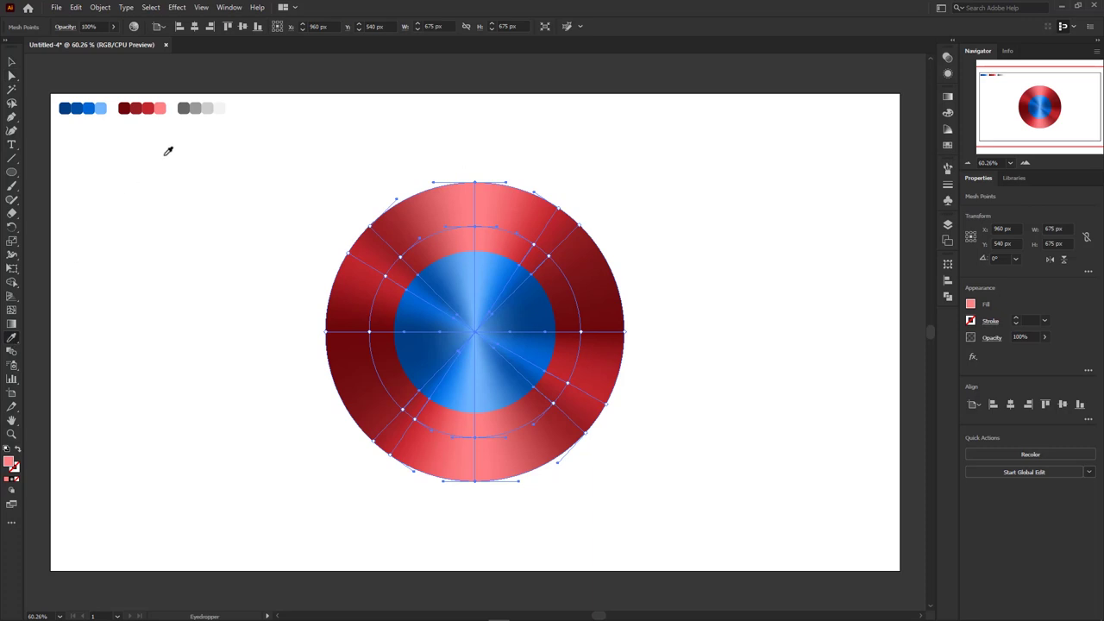
left_click(948, 144)
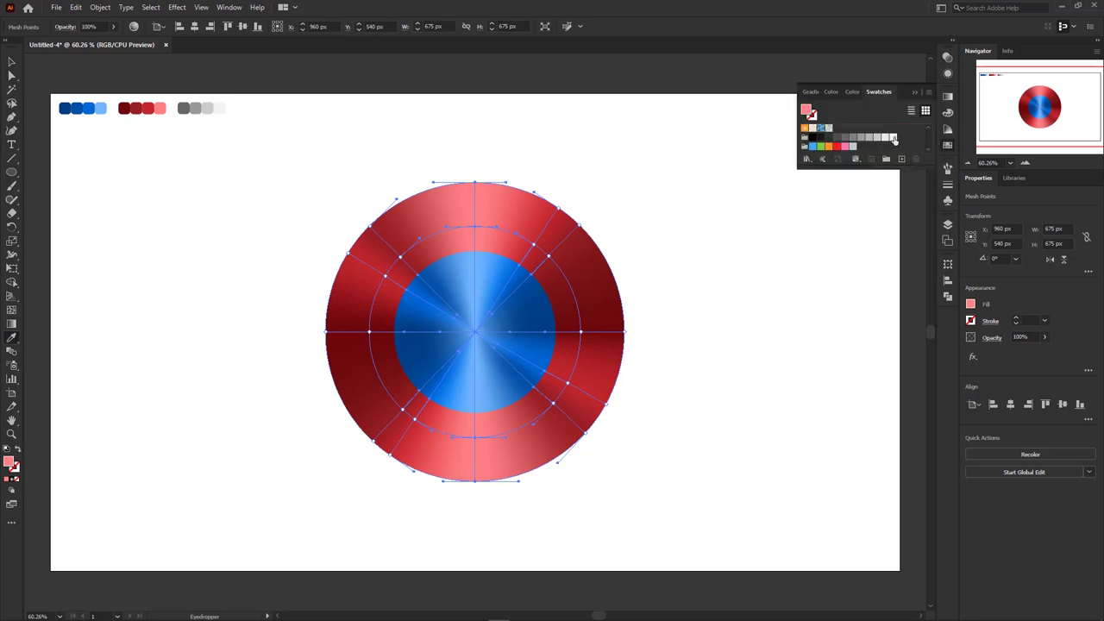
left_click(894, 138)
Colour the mesh points along the horizontal centre line grey
key("a")
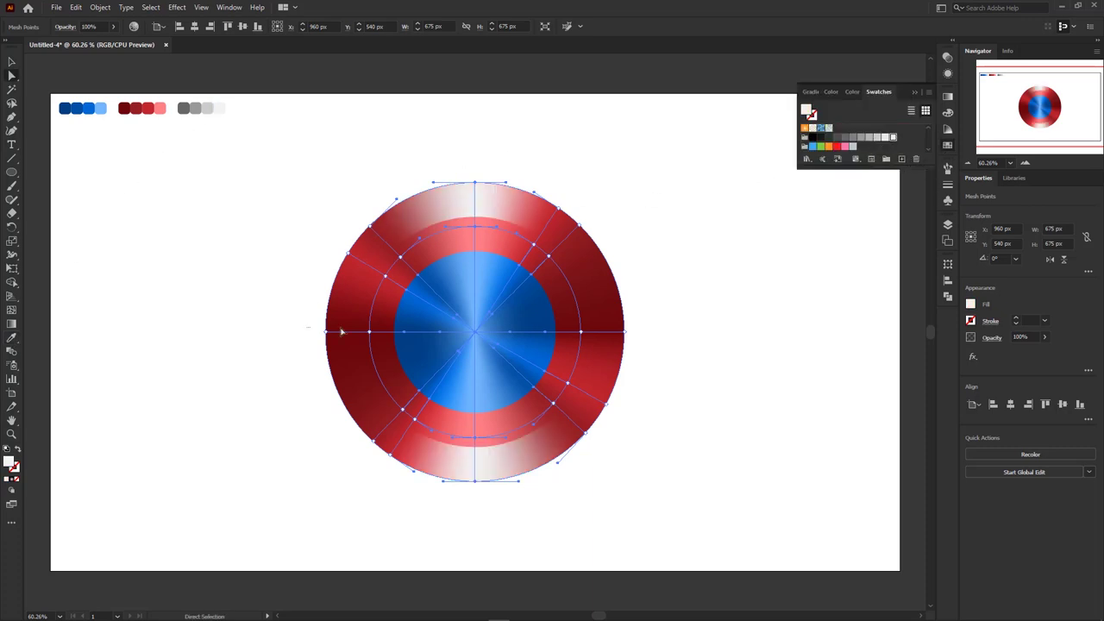
left_click_drag(307, 327, 666, 347)
left_click(11, 338)
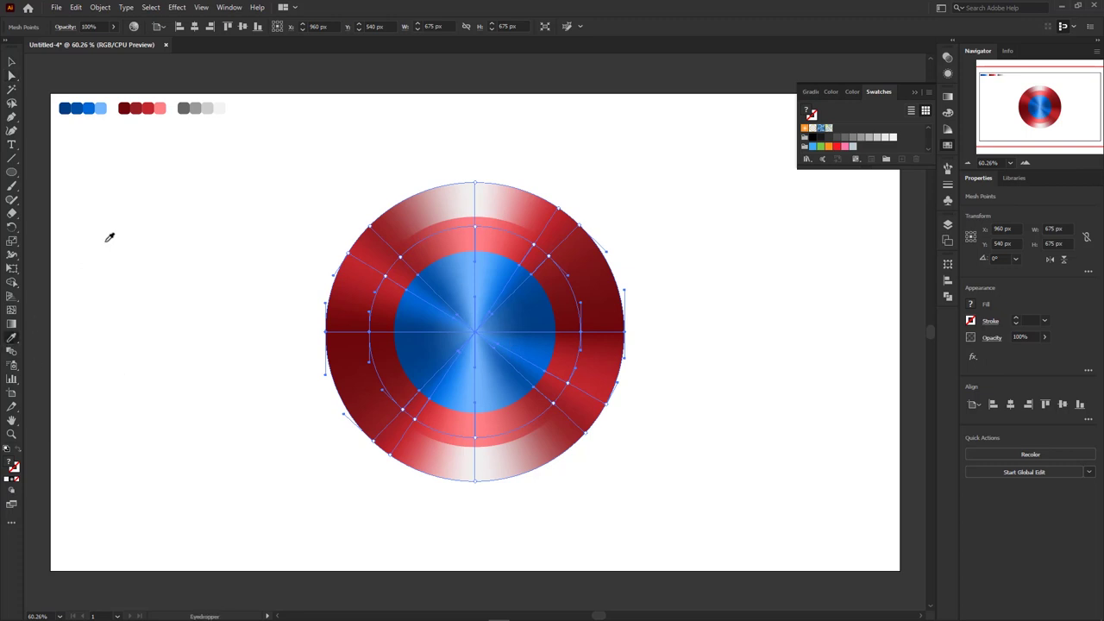
left_click(185, 110)
Colour the upper-left, lower-left and upper-right outer-ring mesh points light grey
key("a")
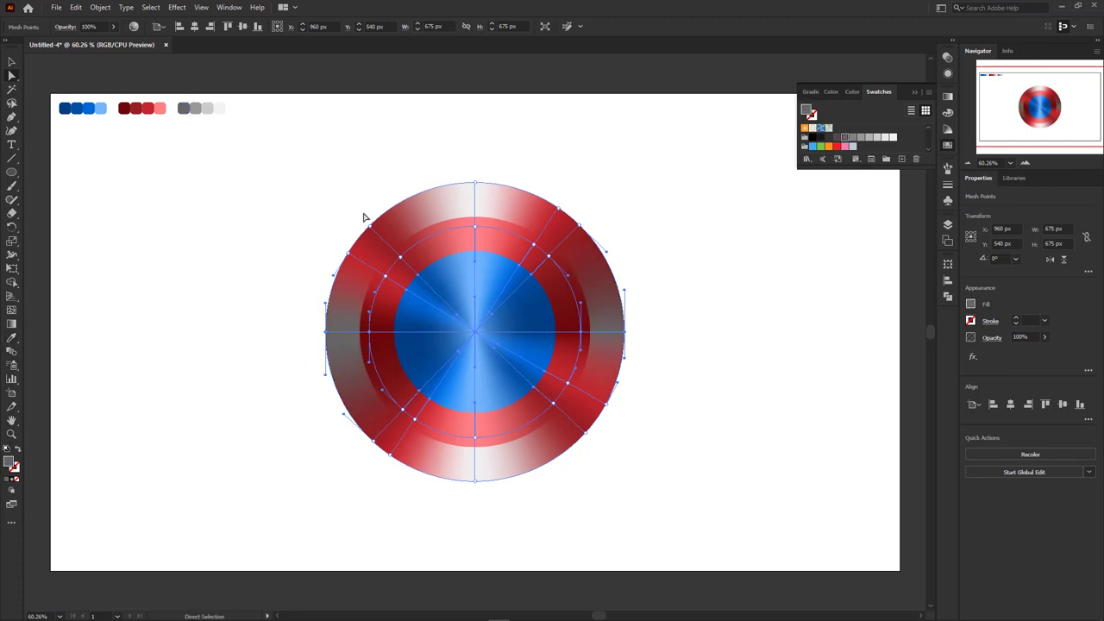
left_click(368, 222)
left_click(373, 438, "shift")
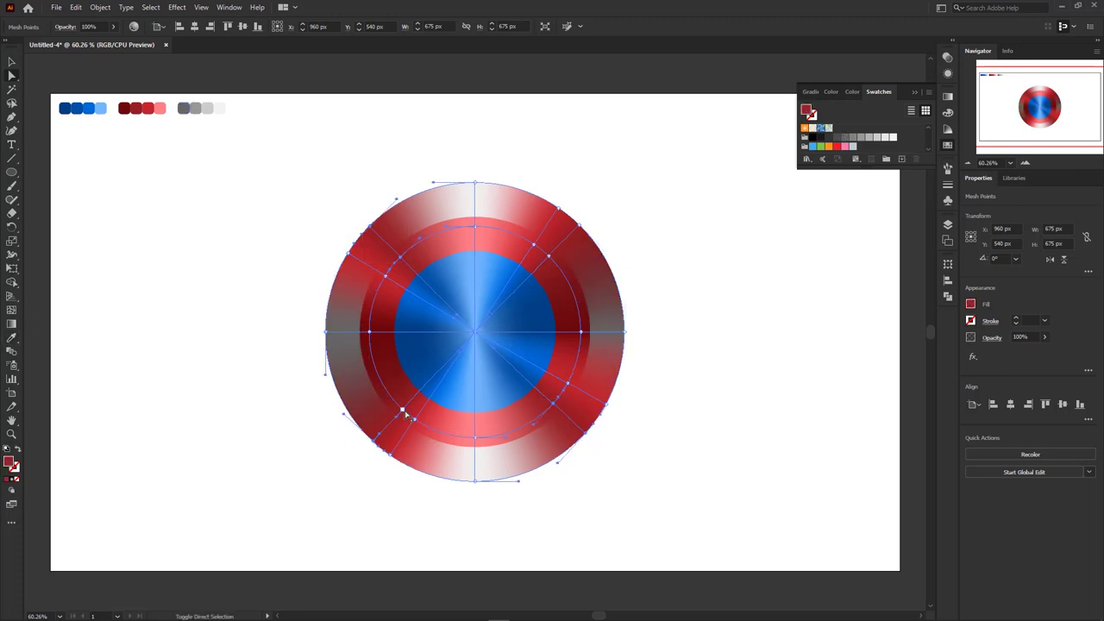
left_click(579, 227, "shift")
key("i")
left_click(197, 106)
Colour four more outer-ring mesh points light grey, then deselect the shield
key("a")
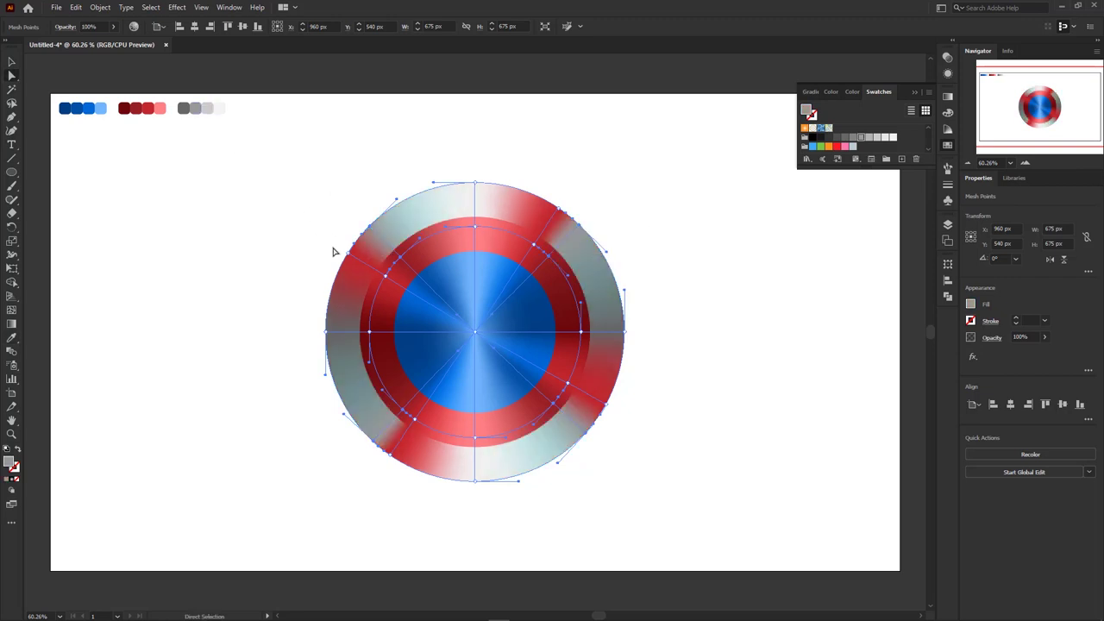
left_click(549, 256, "shift")
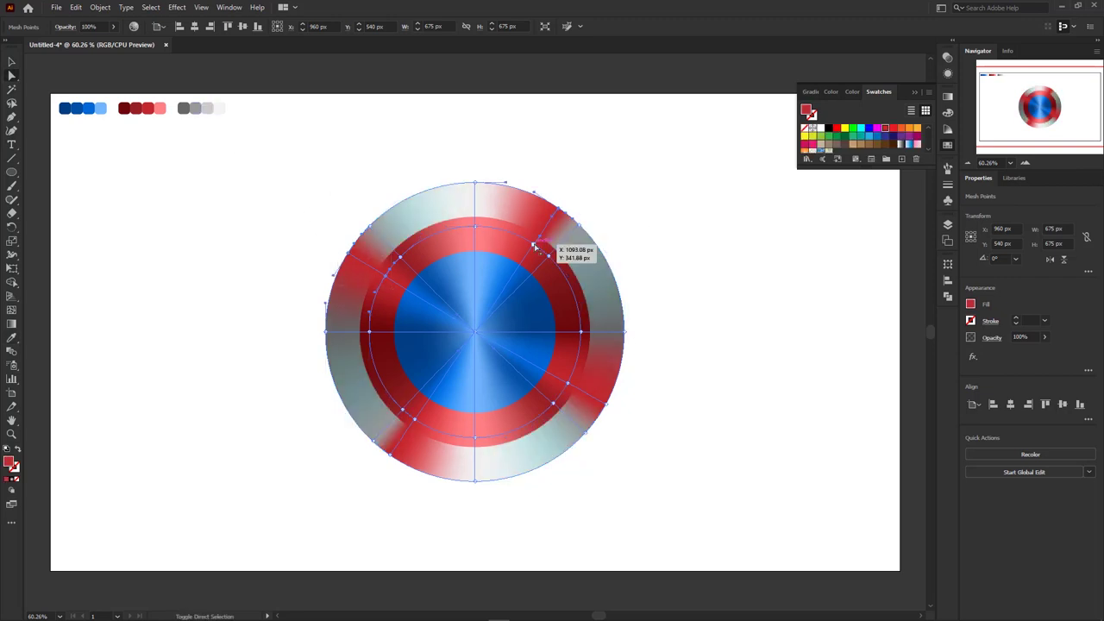
left_click(568, 383, "shift")
left_click(414, 419, "shift")
left_click(386, 454, "shift")
key("i")
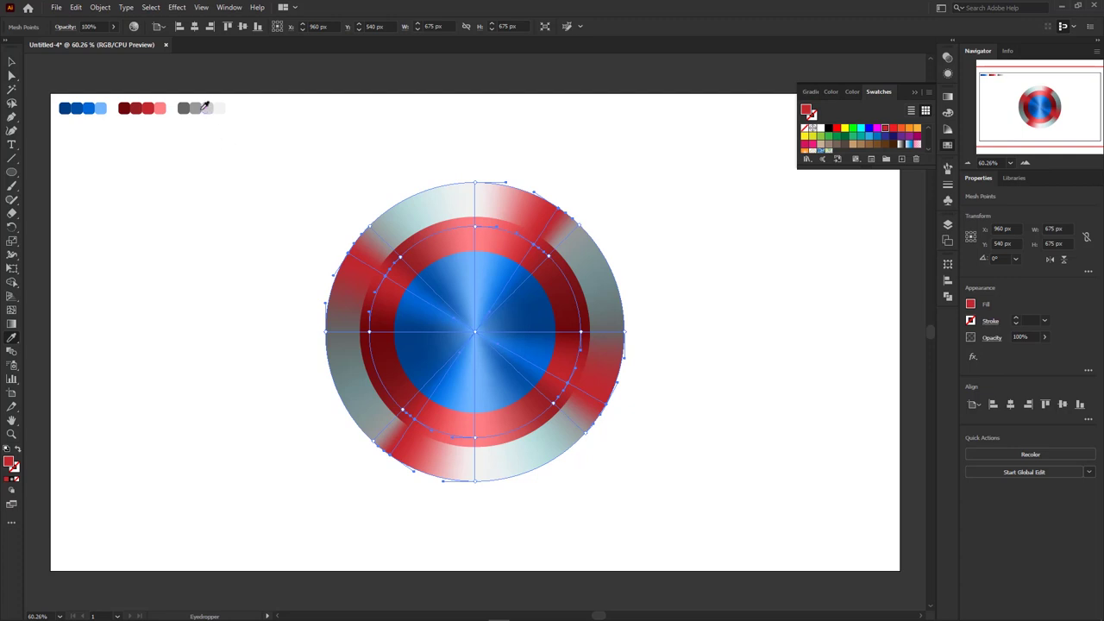
left_click(207, 106)
key("v")
left_click(320, 220)
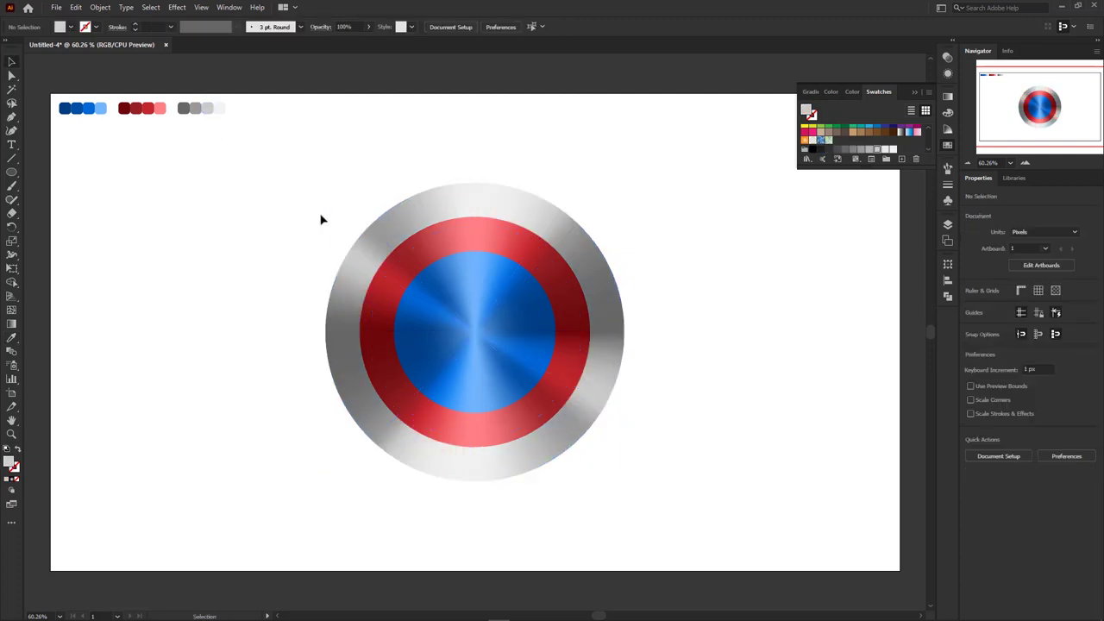
Unlock both locked meshes on the shield and deselect
right_click(396, 275)
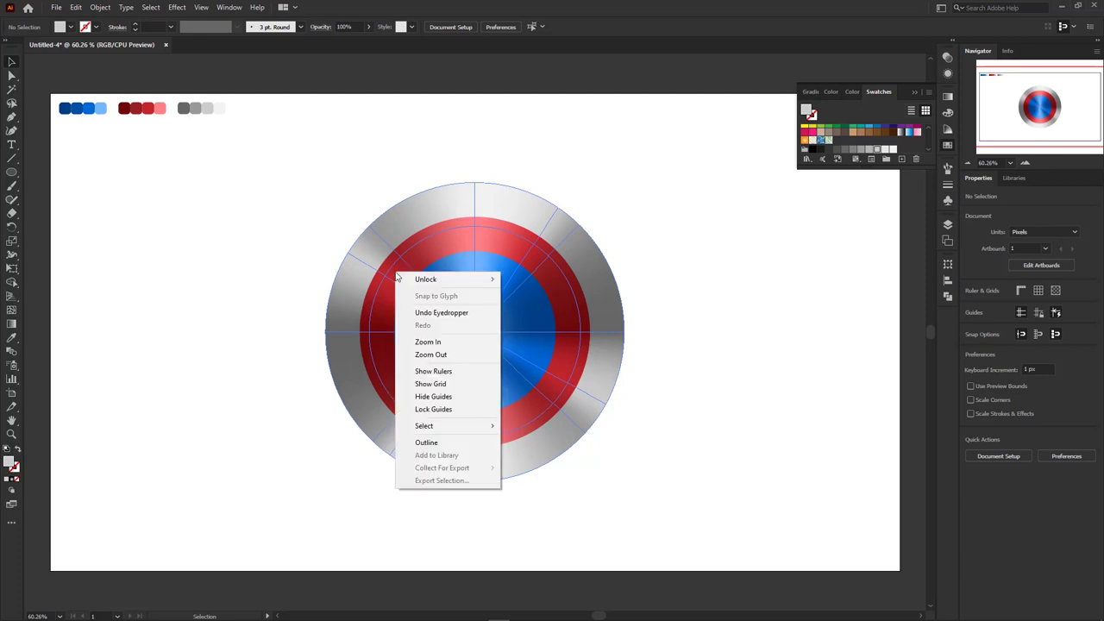
mouse_move(404, 279)
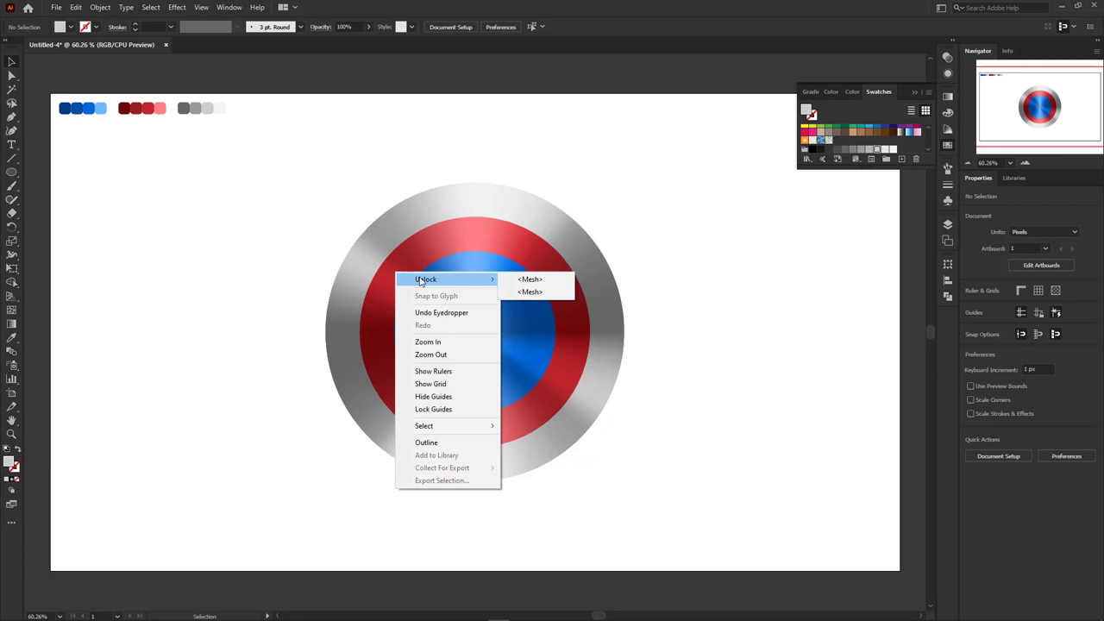
left_click(533, 280)
right_click(393, 273)
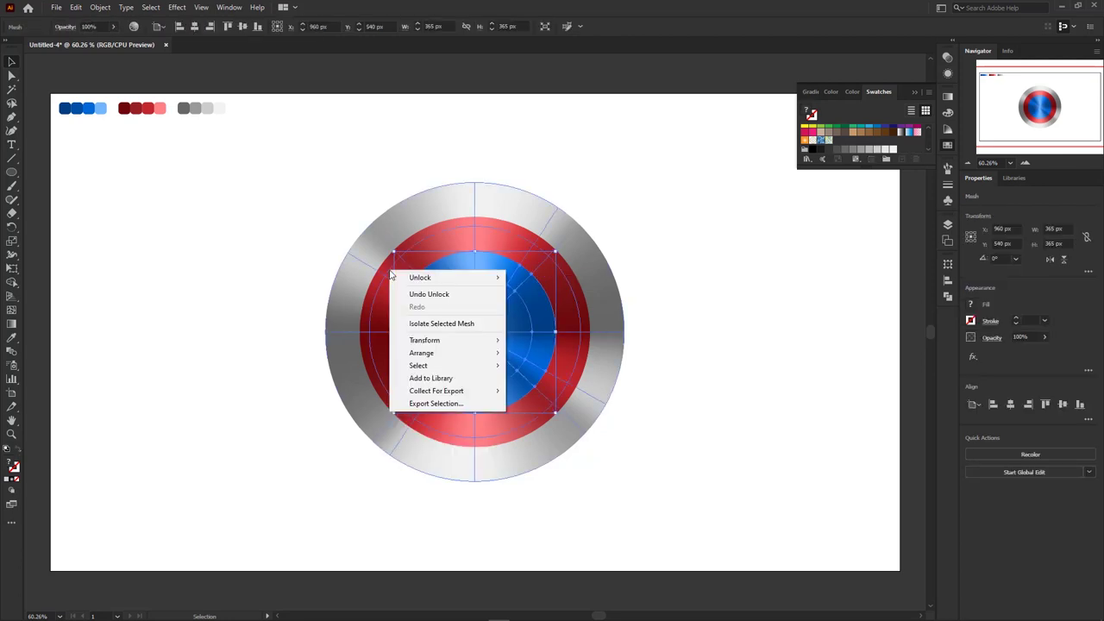
mouse_move(420, 278)
left_click(545, 285)
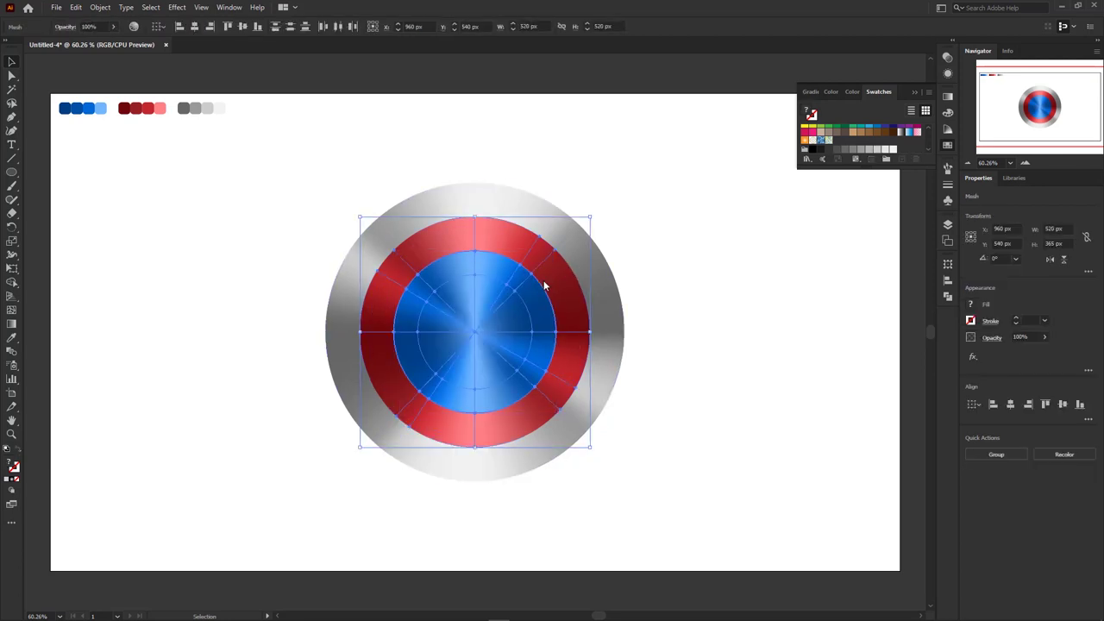
left_click(325, 223)
Copy the red ring mesh and Paste in Place over the original
left_click(76, 7)
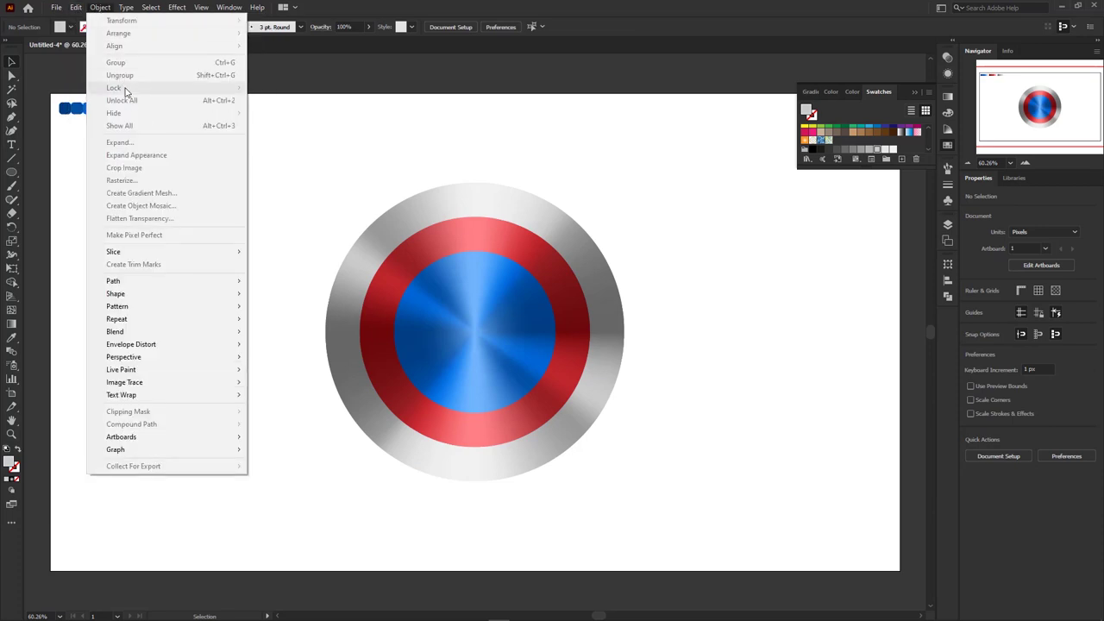
left_click(444, 232)
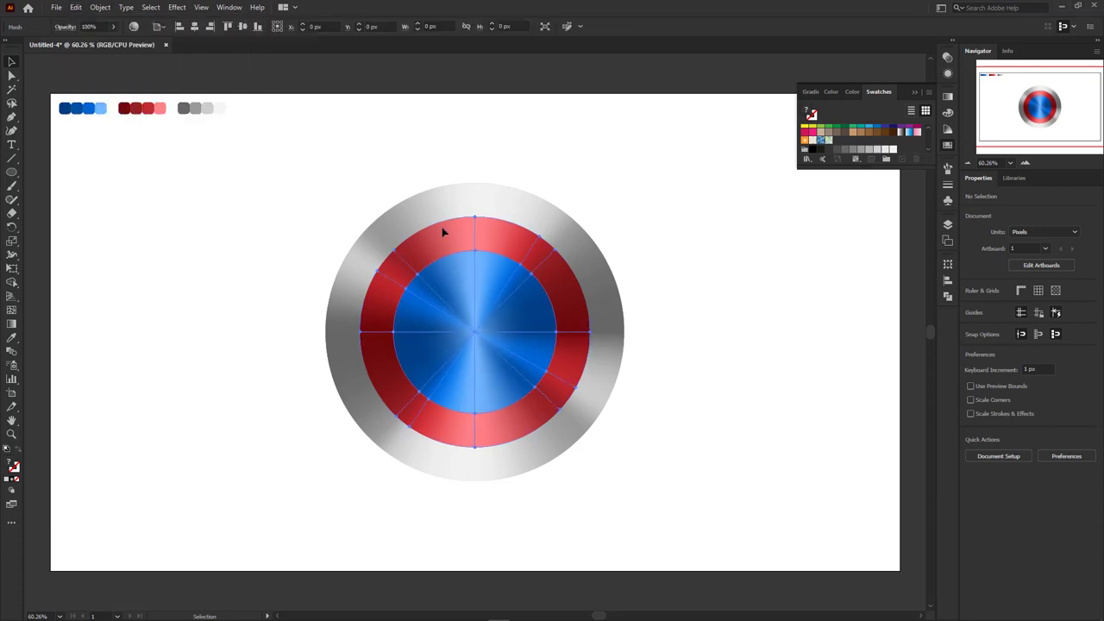
left_click(442, 227)
left_click(75, 7)
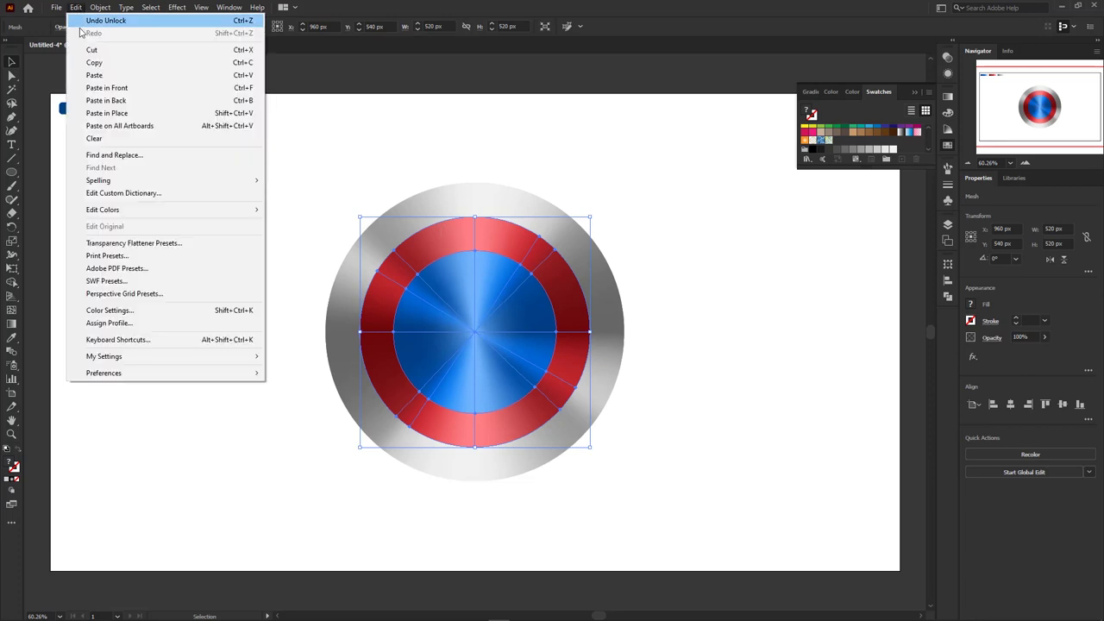
left_click(93, 63)
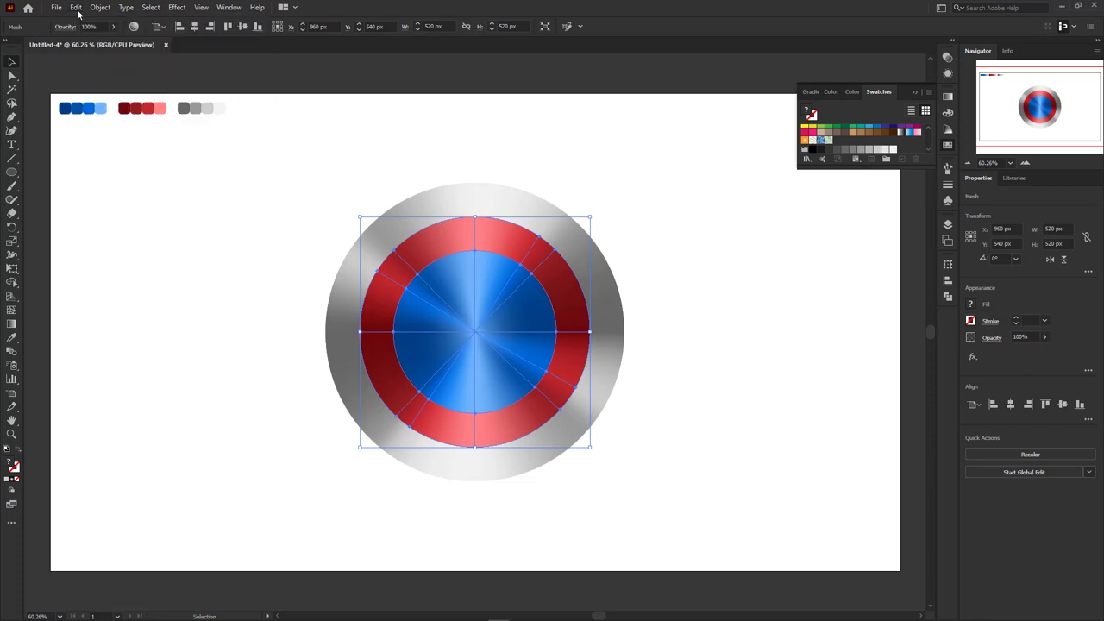
left_click(77, 9)
left_click(99, 110)
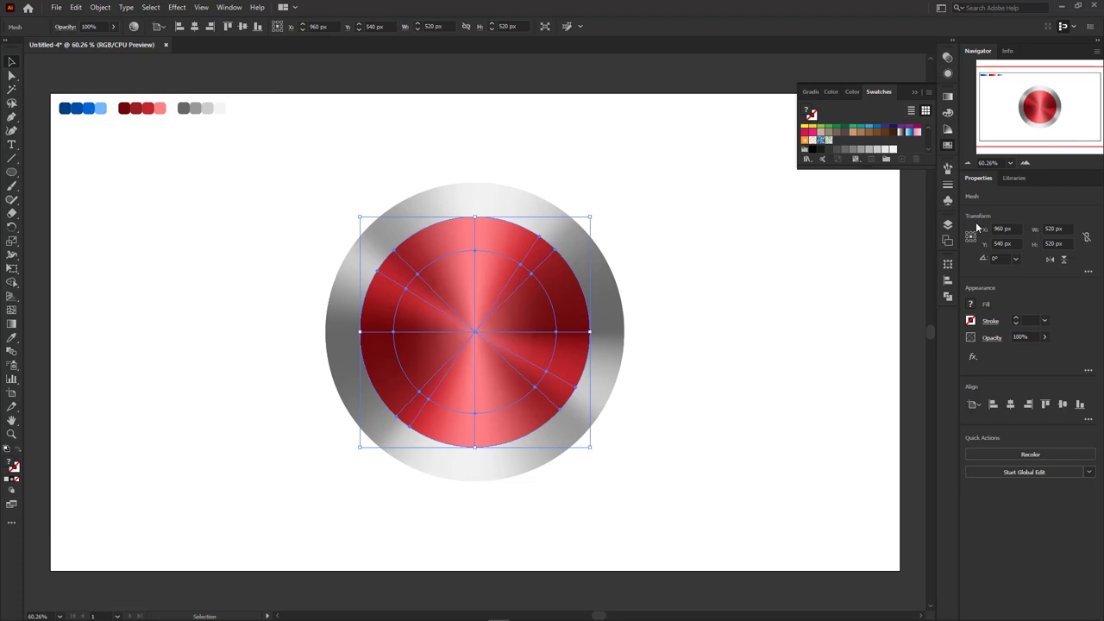
Resize the red mesh copy to 830 × 830 px and send it to the back
left_click(1061, 229)
type("430")
key("Tab")
type("8")
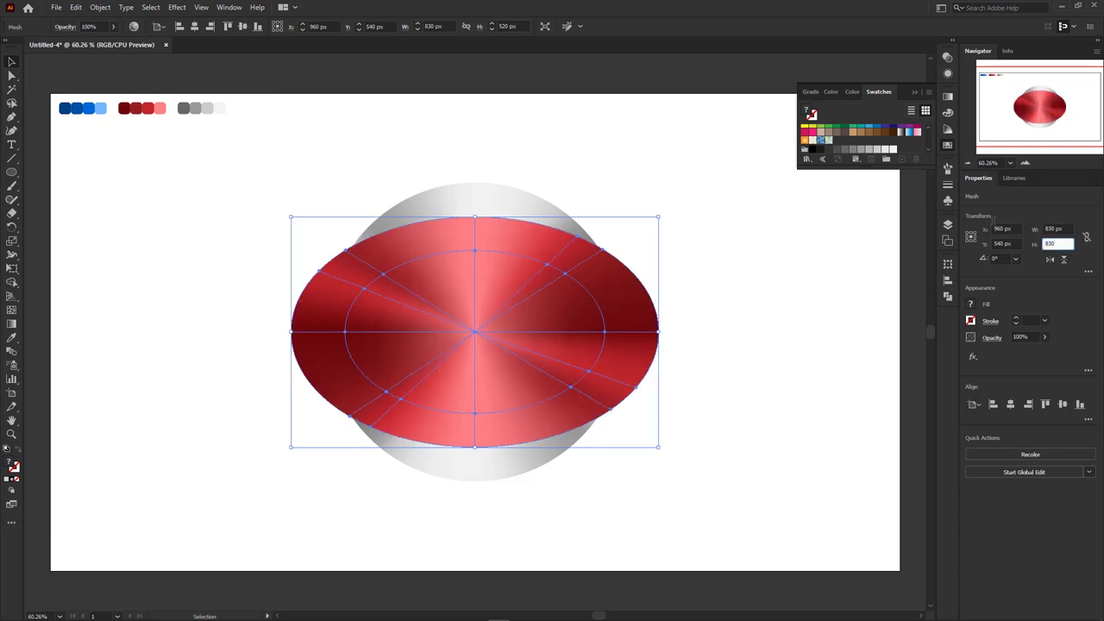
type("30")
key("Return")
right_click(523, 254)
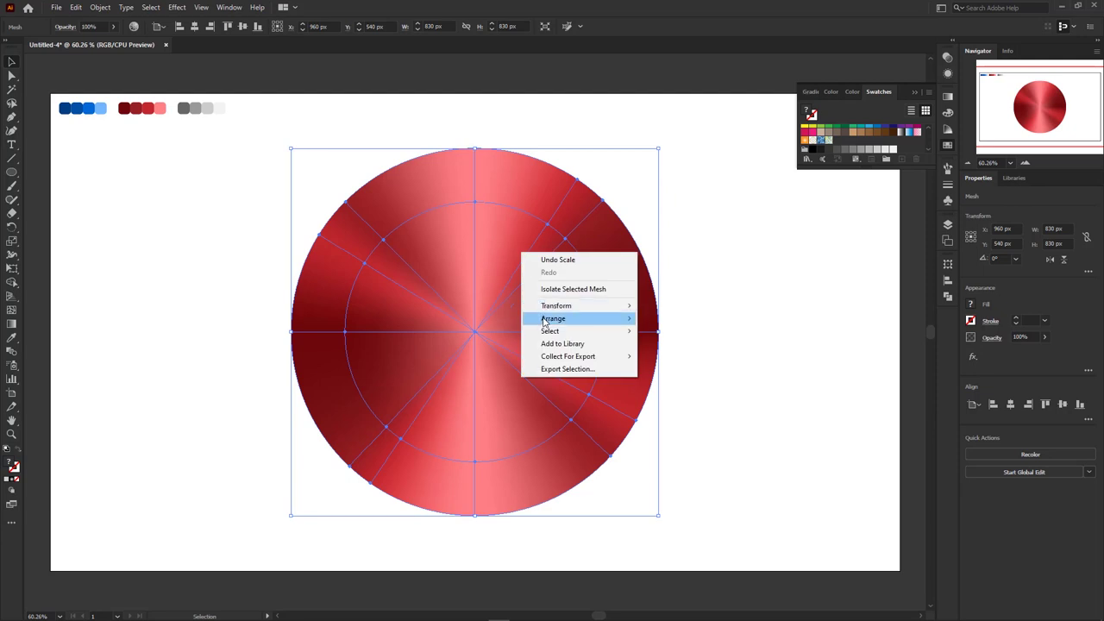
mouse_move(545, 321)
left_click(706, 359)
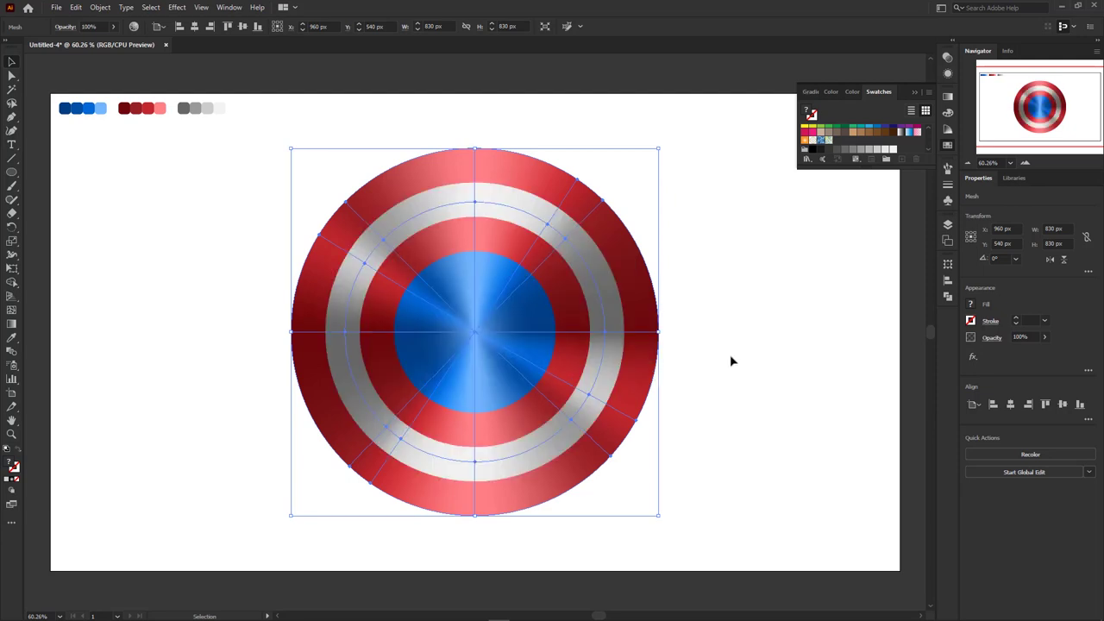
left_click(731, 356)
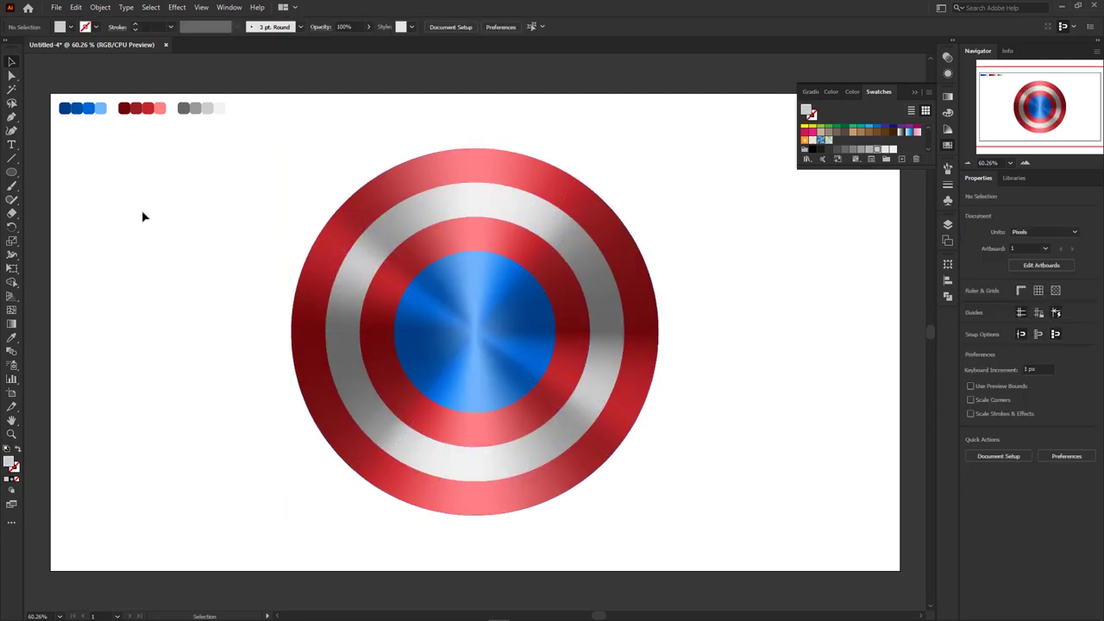
Draw a five-pointed star and move it onto the centre of the blue disc
left_click_drag(12, 172, 55, 228)
left_click_drag(429, 297, 463, 331)
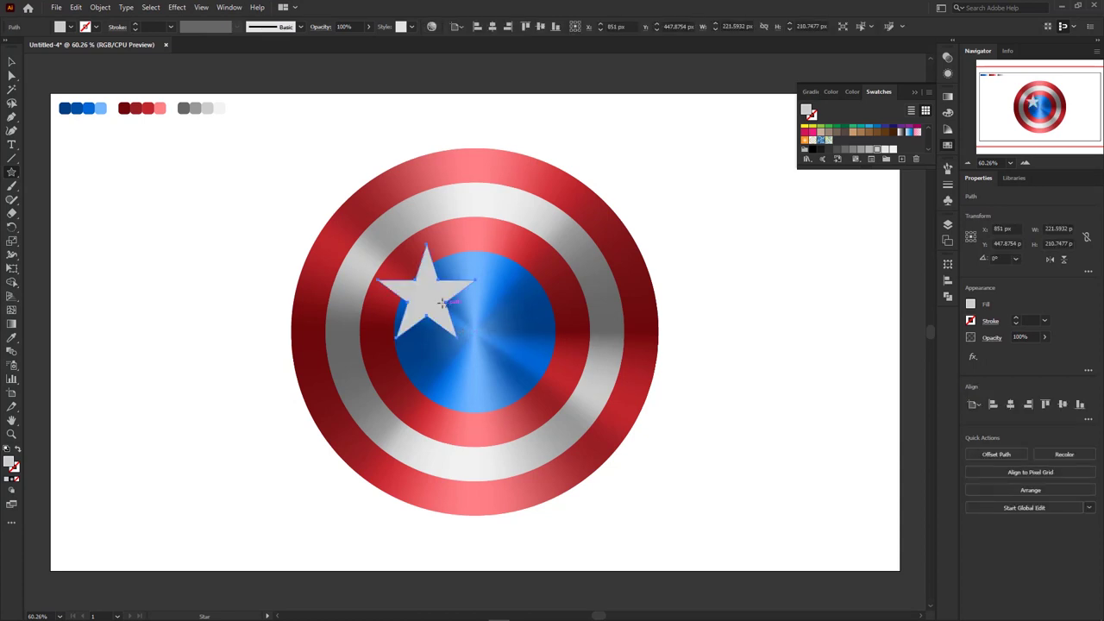
key("v")
left_click_drag(429, 300, 477, 339)
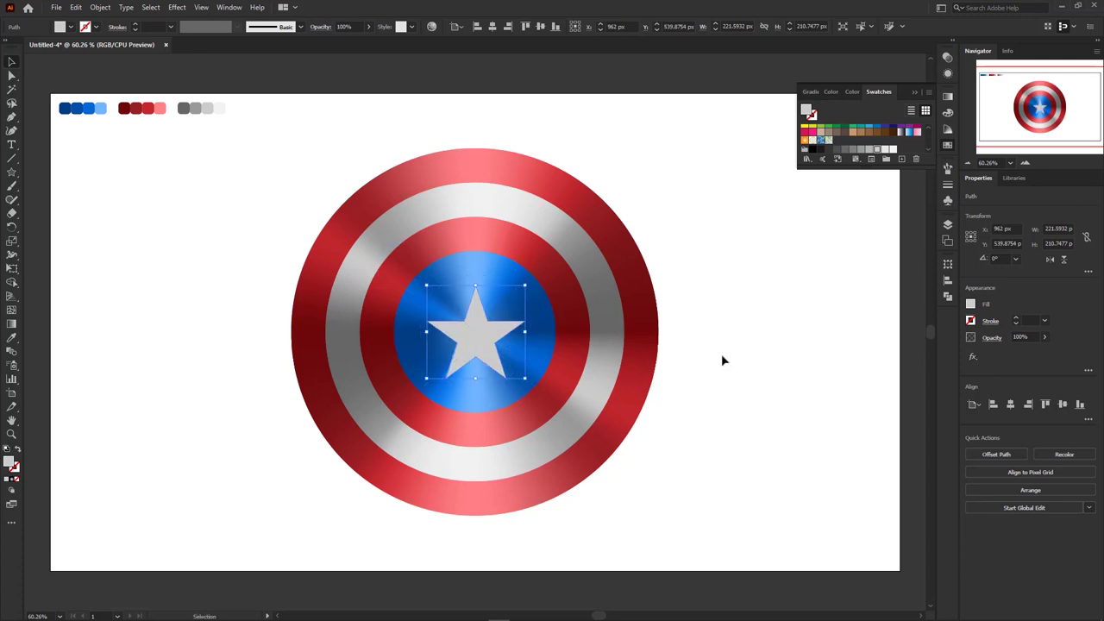
left_click(607, 323)
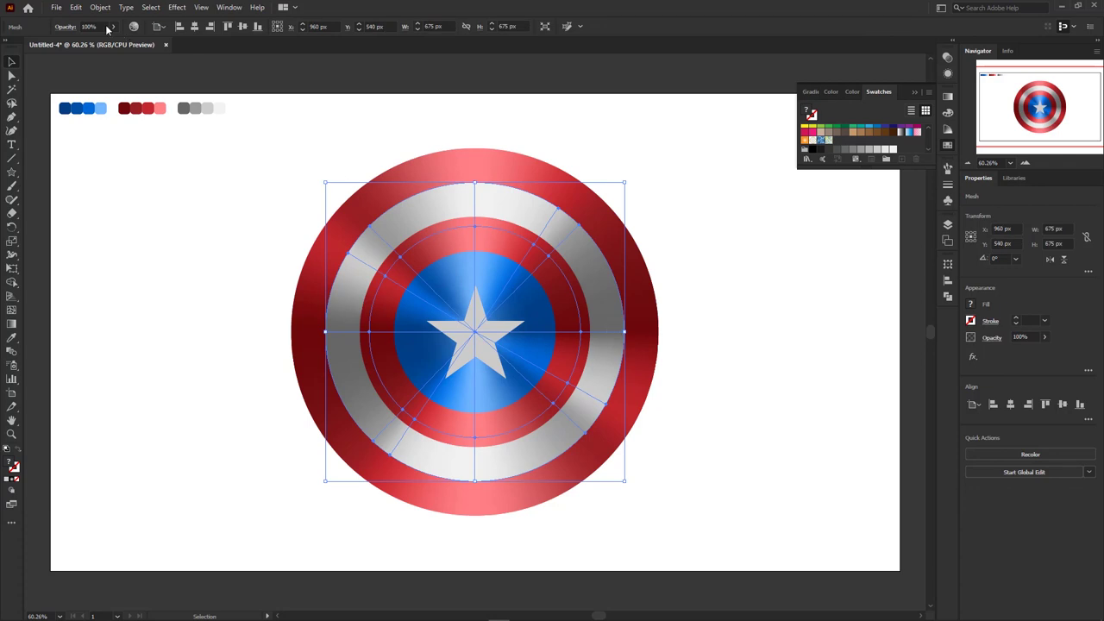
Paste a copy of the silver ring mesh in place and send it one level back, below the star
left_click(76, 7)
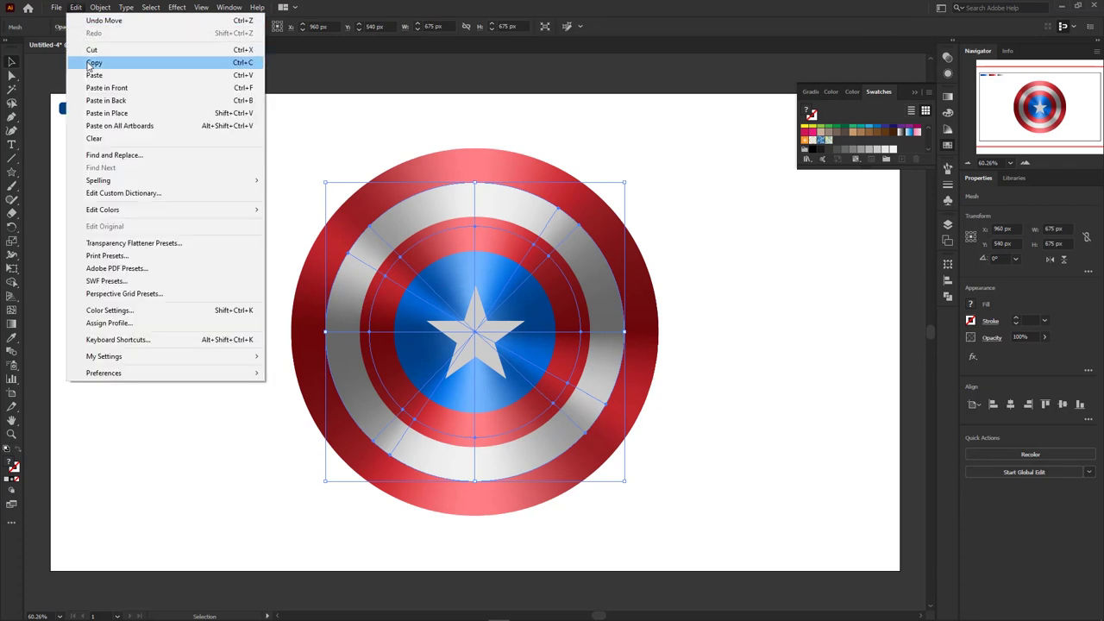
left_click(88, 64)
left_click(76, 9)
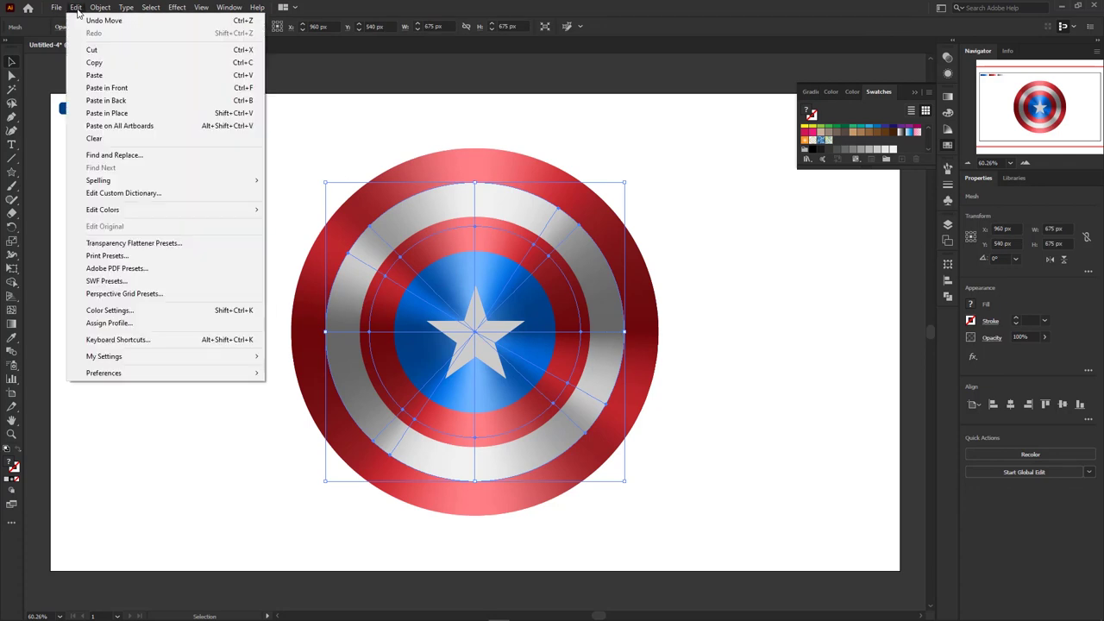
left_click(107, 113)
right_click(436, 244)
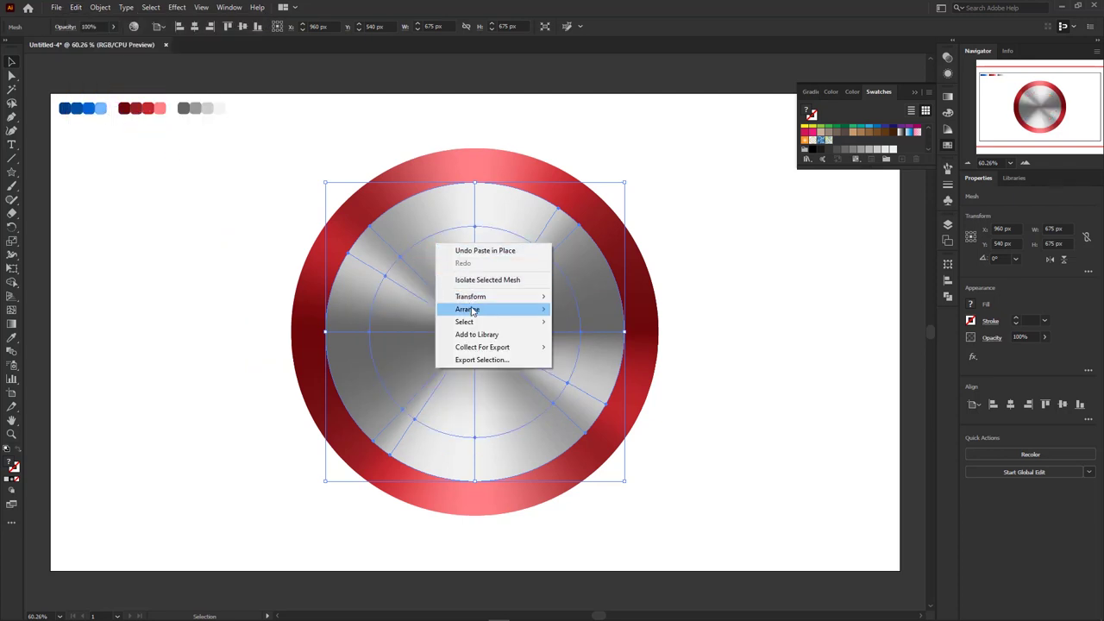
mouse_move(472, 311)
left_click(622, 329)
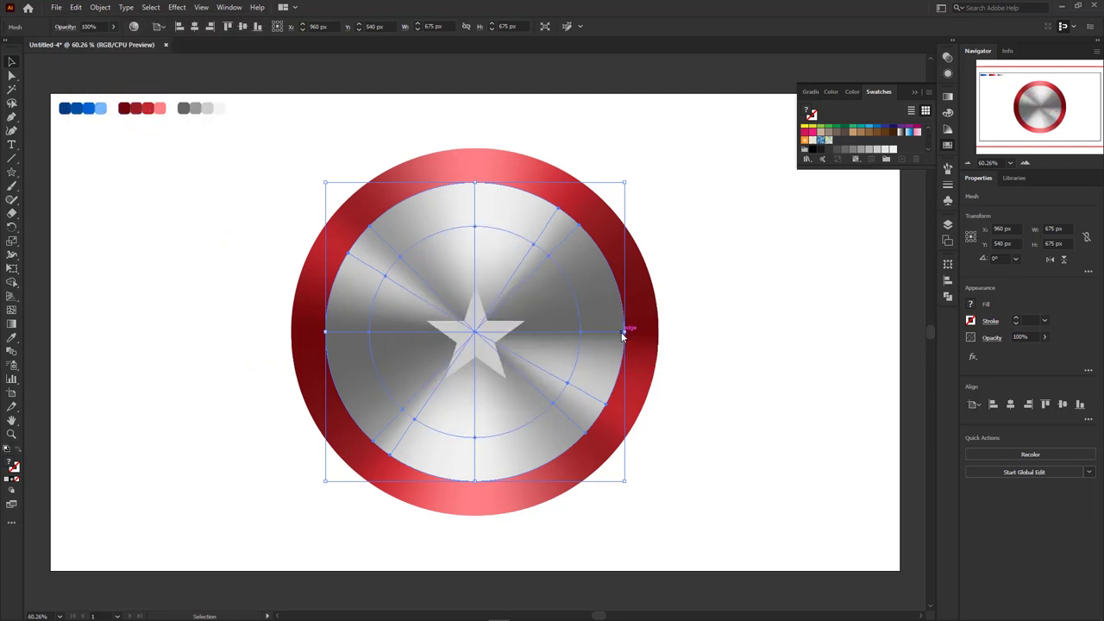
Make a clipping mask of the star over the silver mesh copy, then lock the whole shield
left_click(496, 329, "shift")
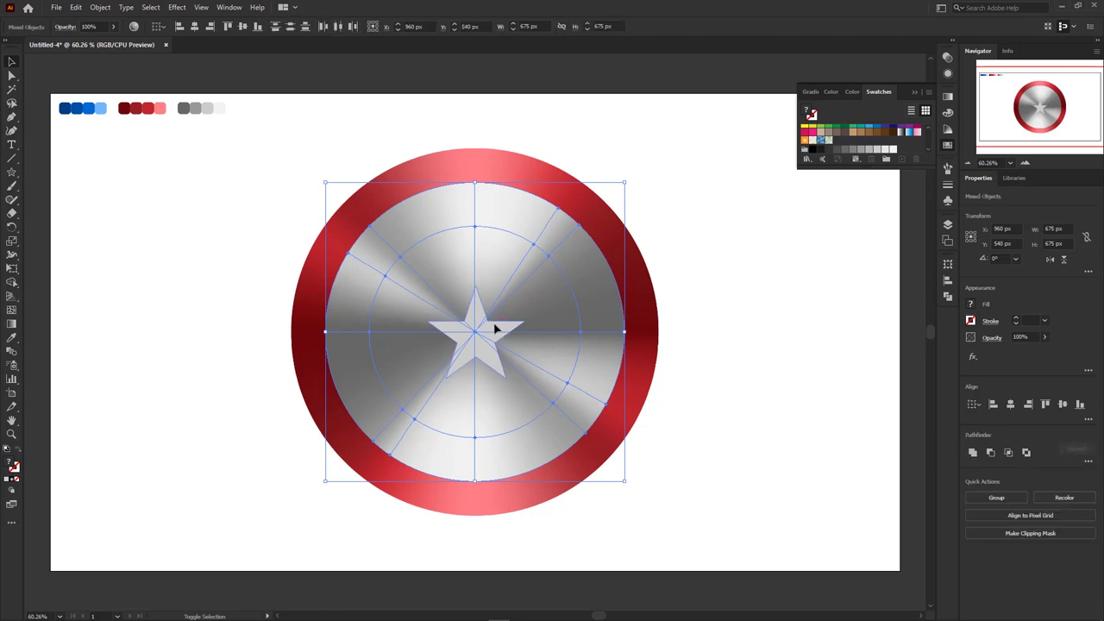
right_click(496, 327)
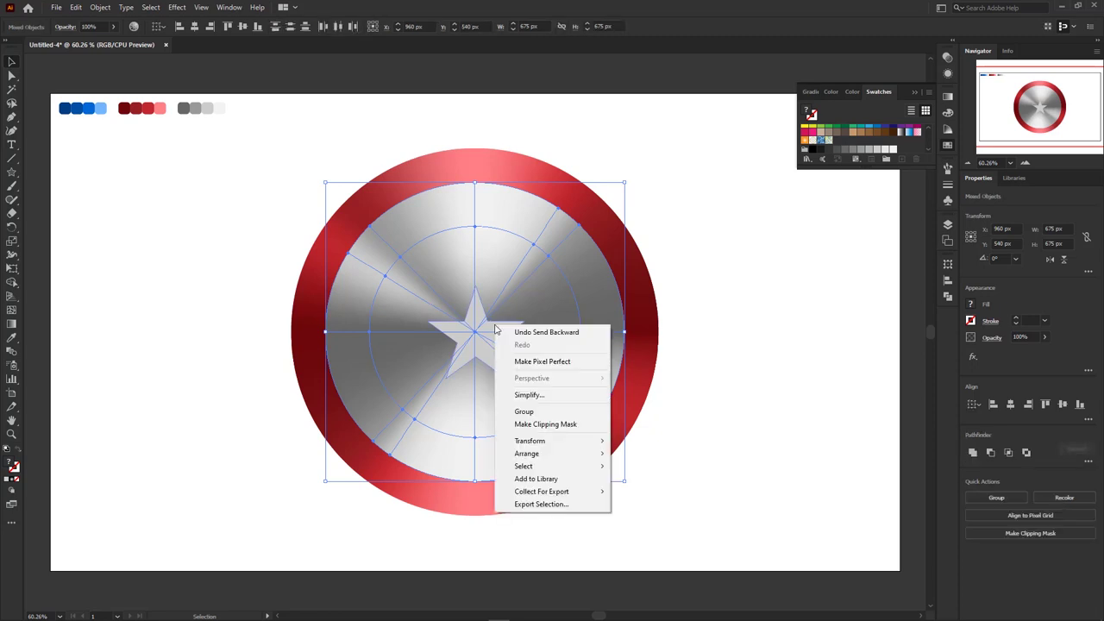
left_click(515, 424)
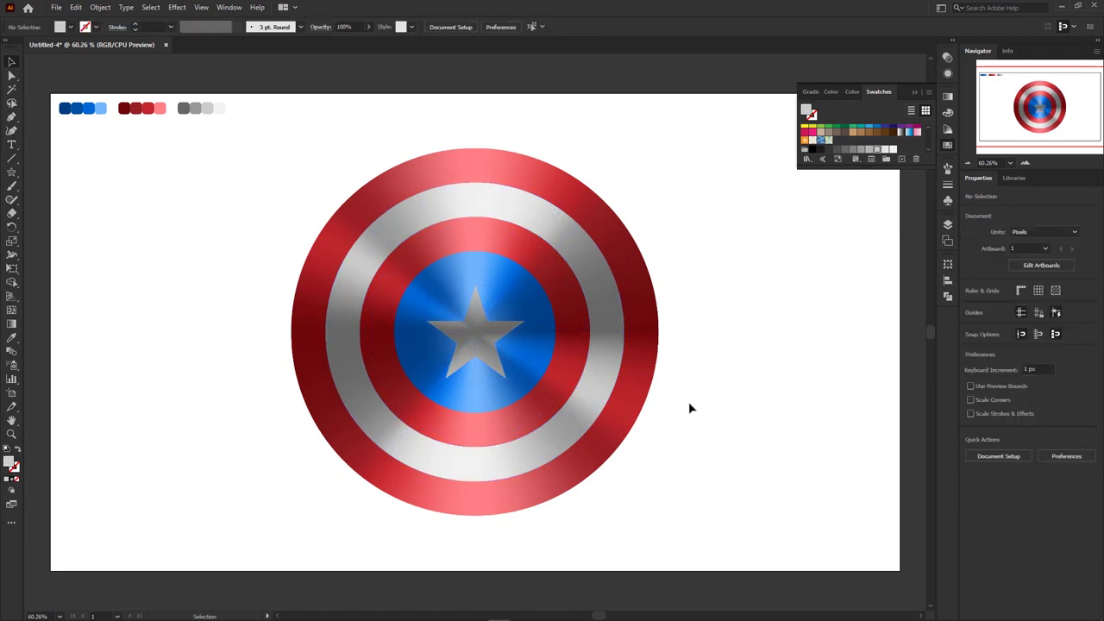
left_click_drag(708, 178, 244, 503)
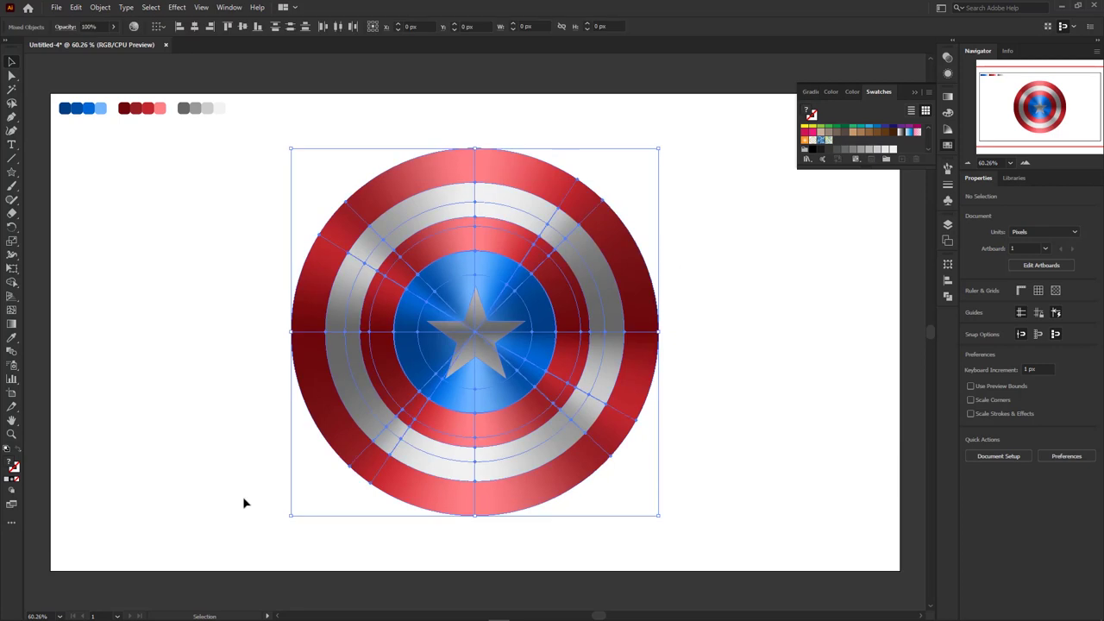
left_click(100, 6)
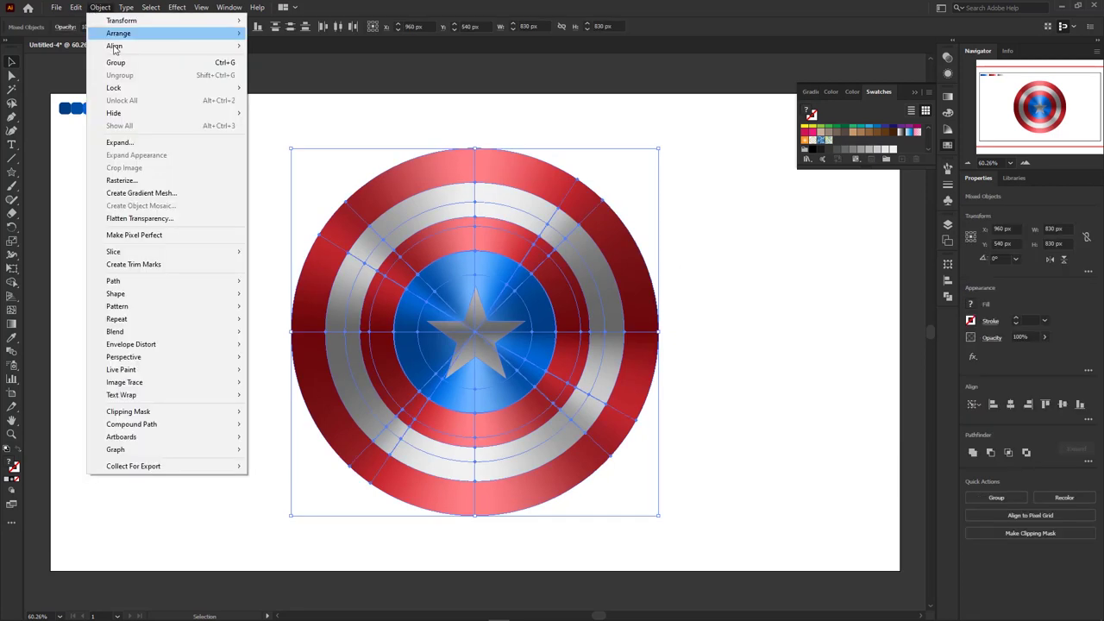
mouse_move(136, 88)
left_click(258, 90)
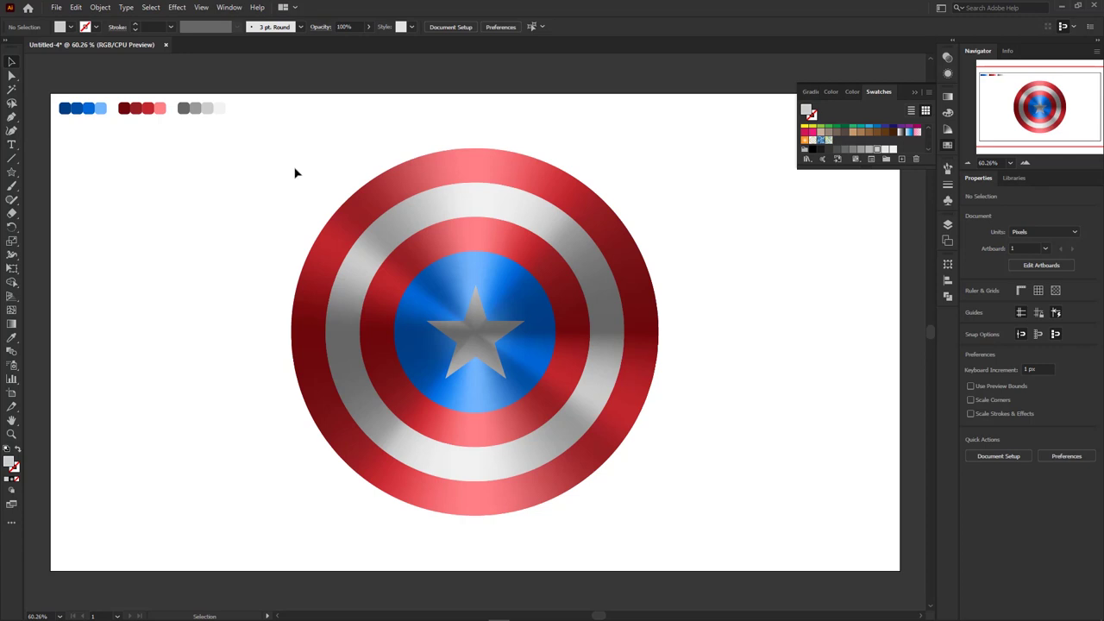
Draw a 365 × 365 px circle and align it horizontally and vertically centred on the shield
left_click(13, 160)
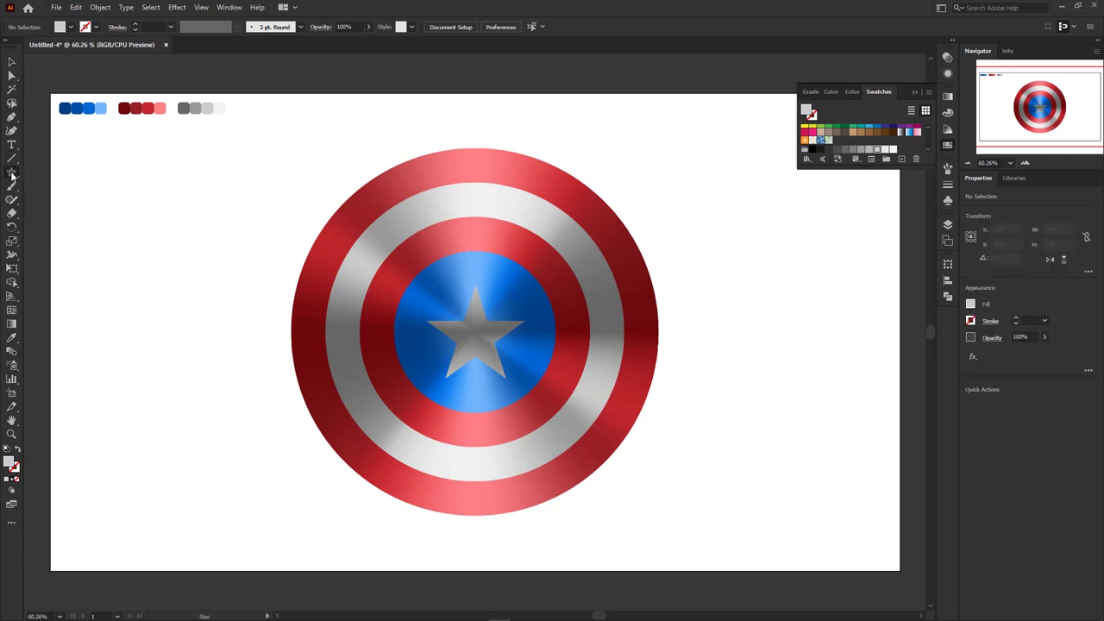
left_click(12, 174)
left_click(62, 200)
left_click(441, 289)
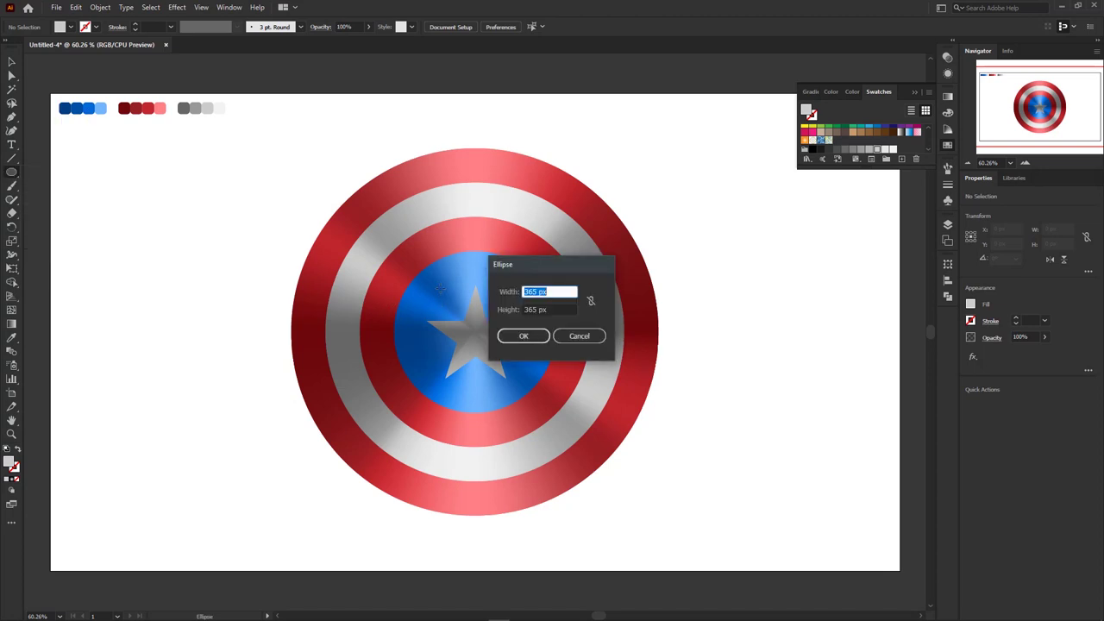
left_click(530, 338)
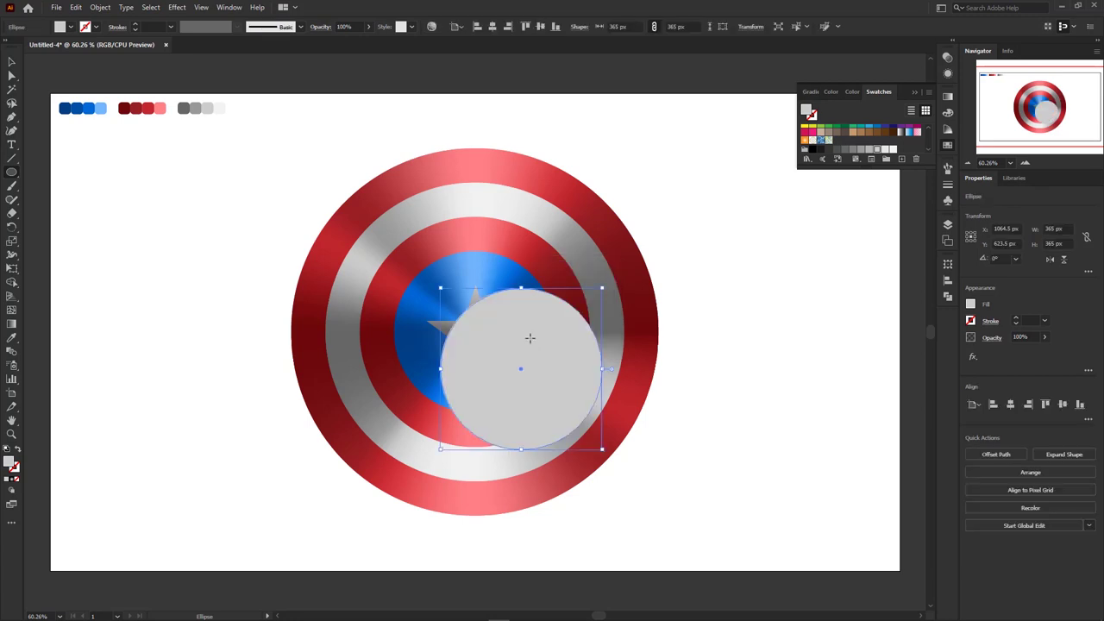
left_click(492, 26)
left_click(540, 26)
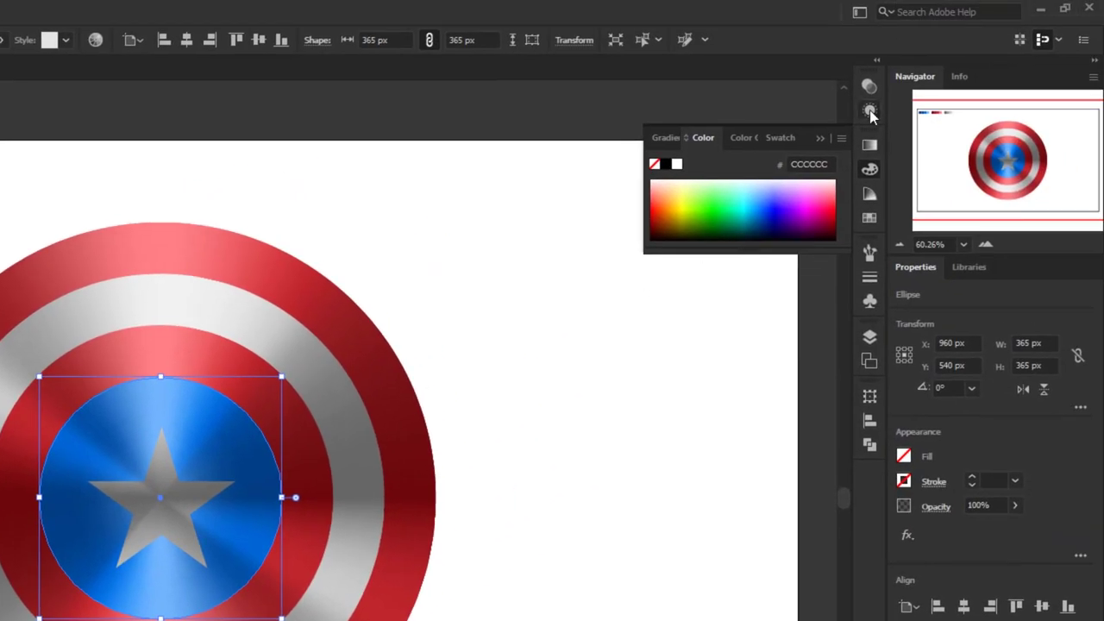
Target the 365 px circle's stroke in the Appearance panel and show the Swatches panel
left_click(870, 112)
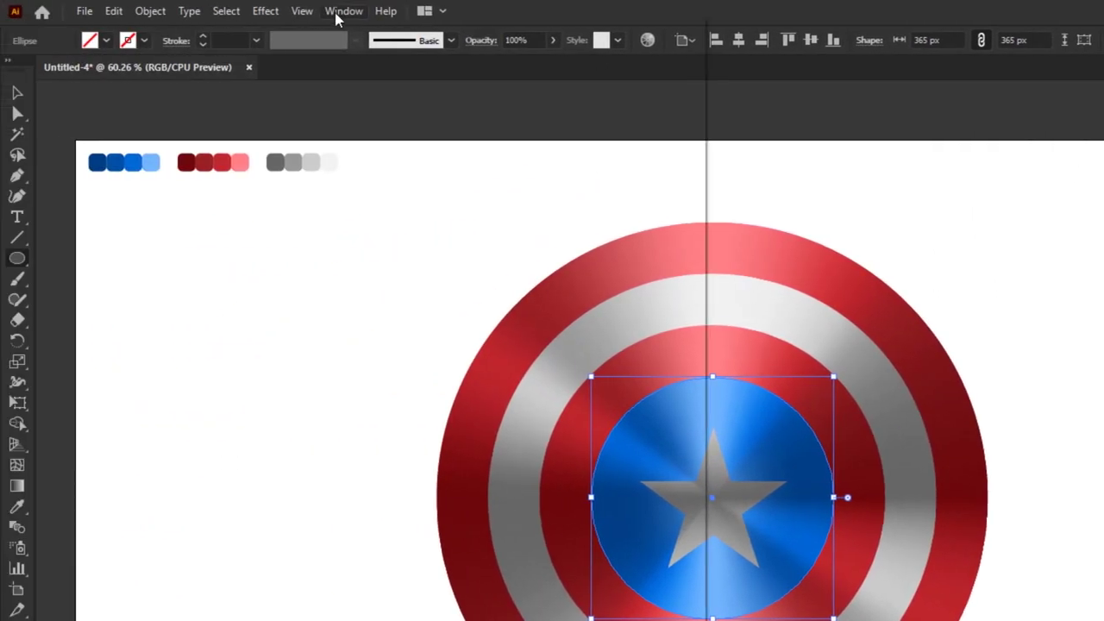
left_click(338, 16)
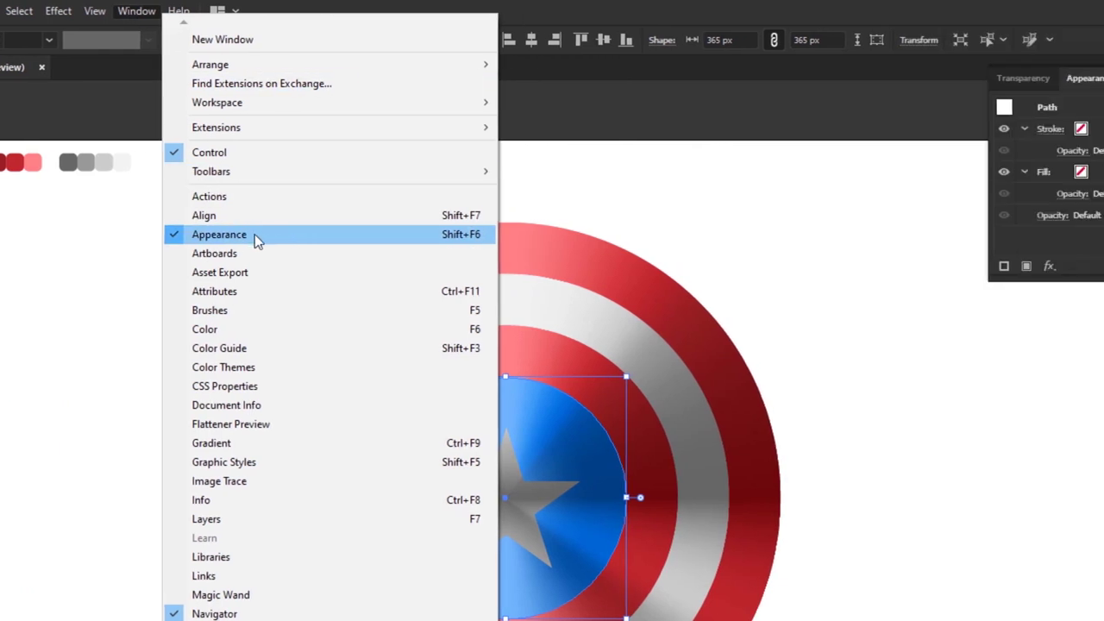
key("Escape")
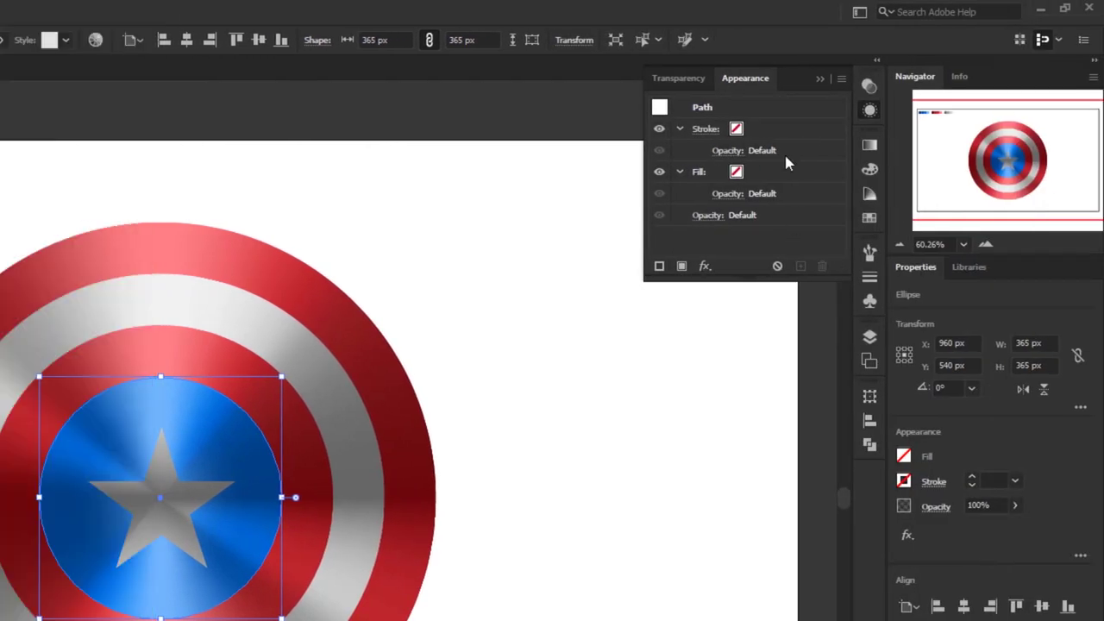
left_click(809, 167)
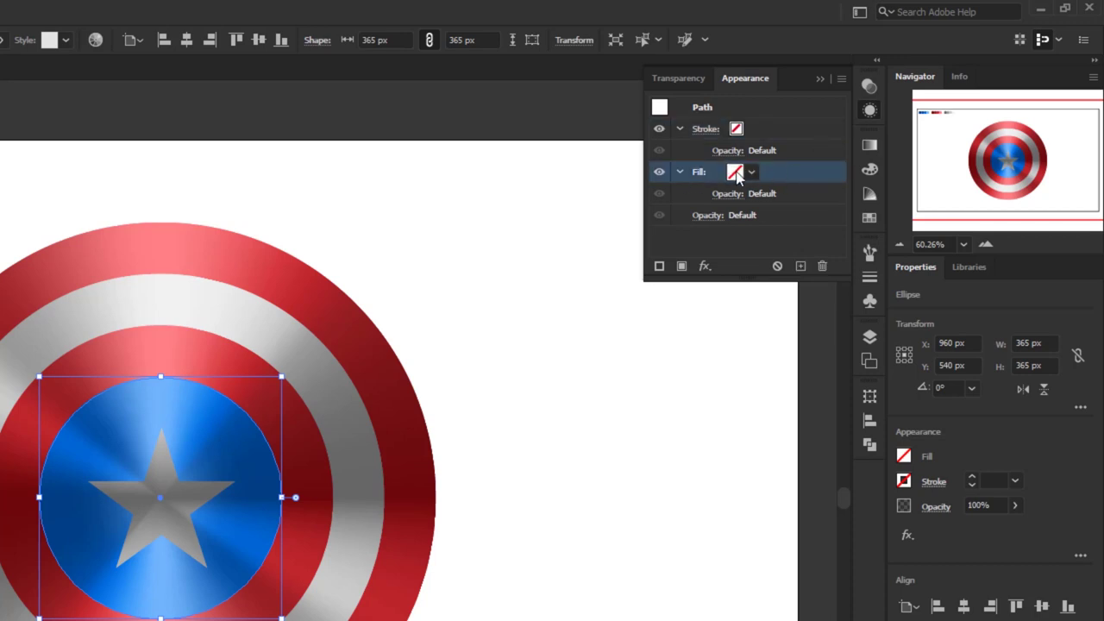
left_click(791, 127)
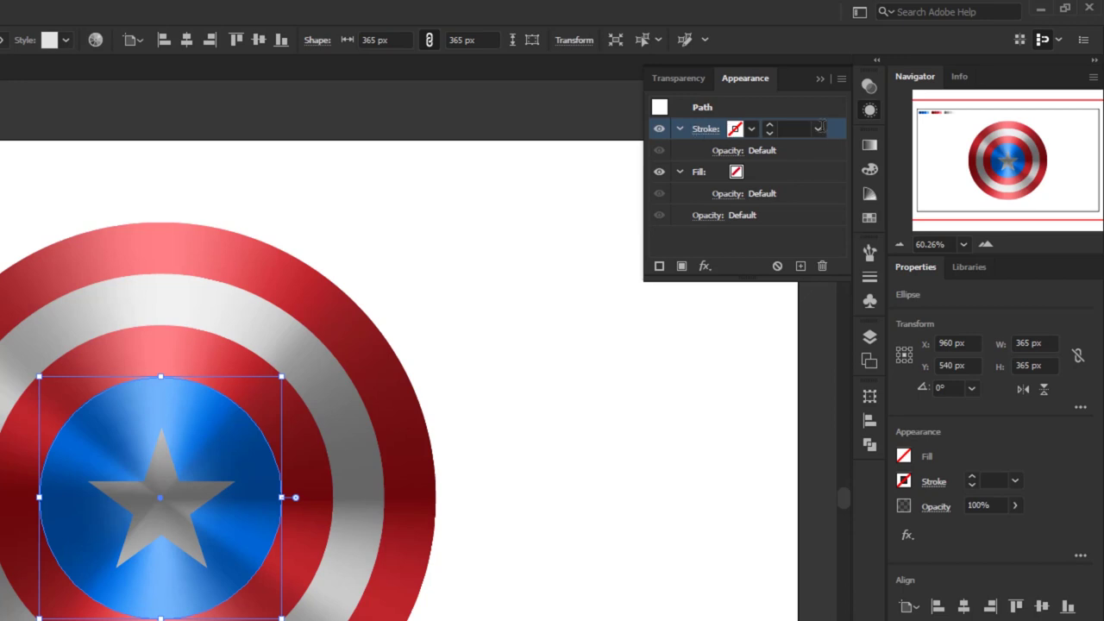
left_click(869, 217)
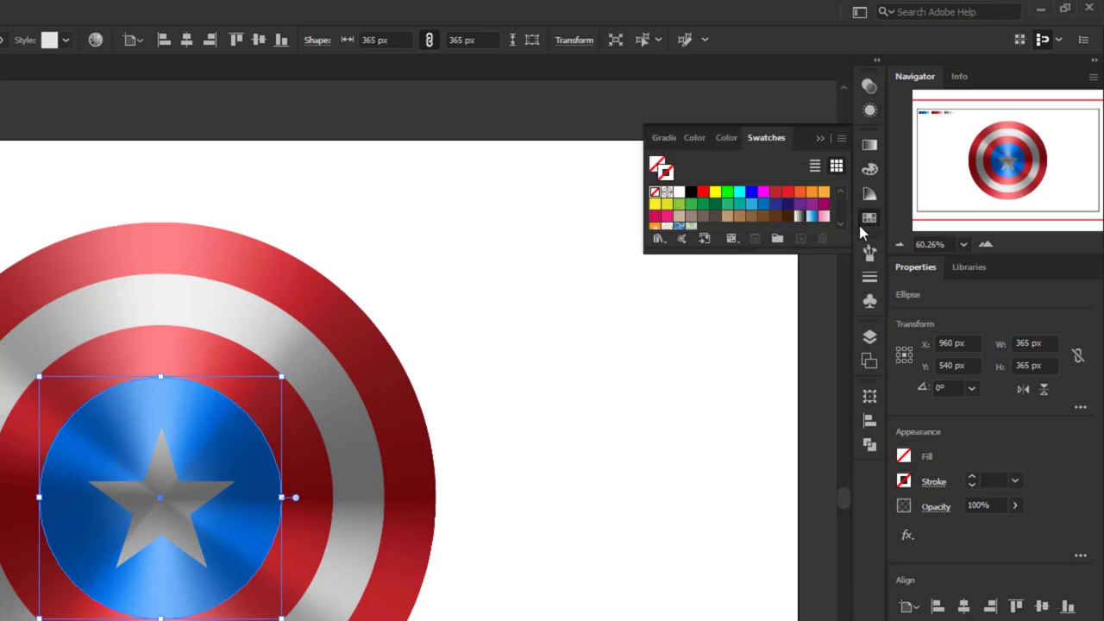
Give the circle's stroke a white-to-black gradient at a -90° angle
left_click_drag(822, 247, 819, 298)
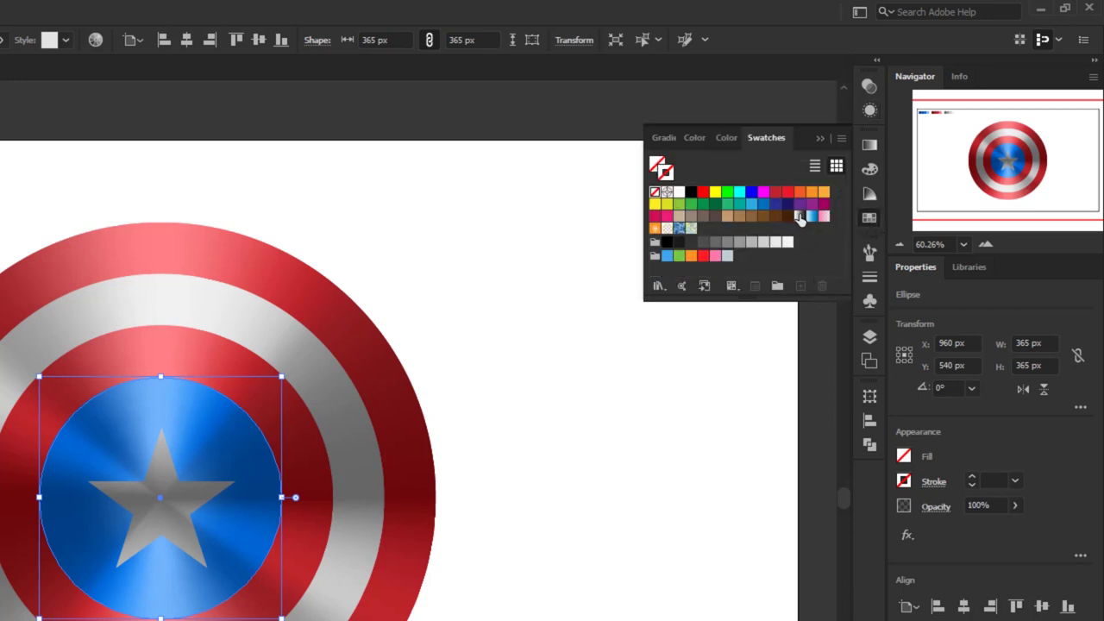
left_click(798, 216)
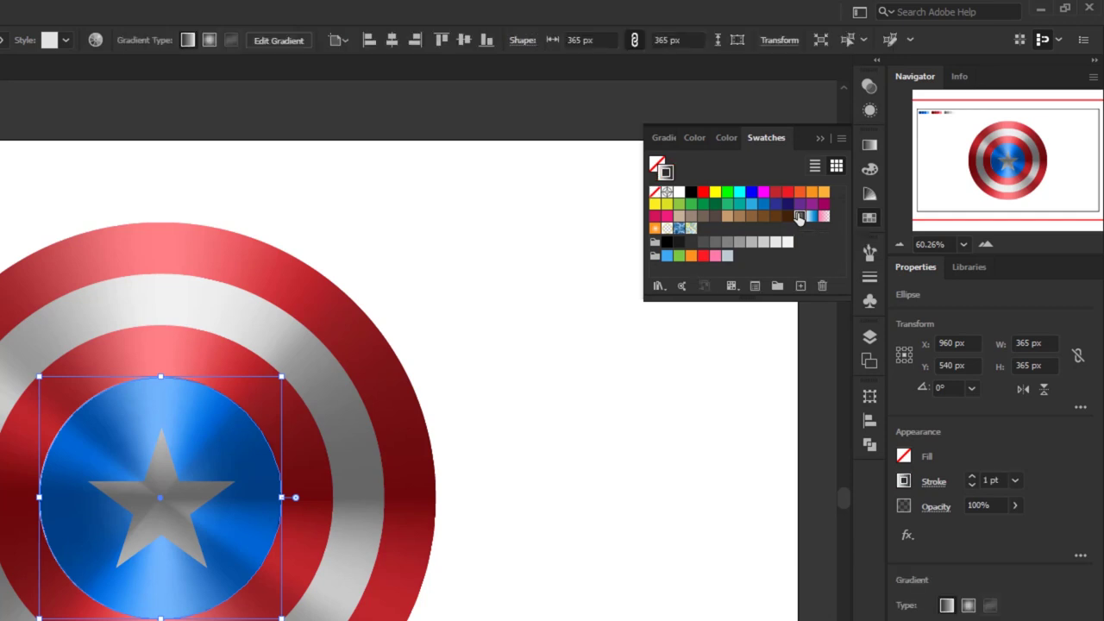
left_click(870, 146)
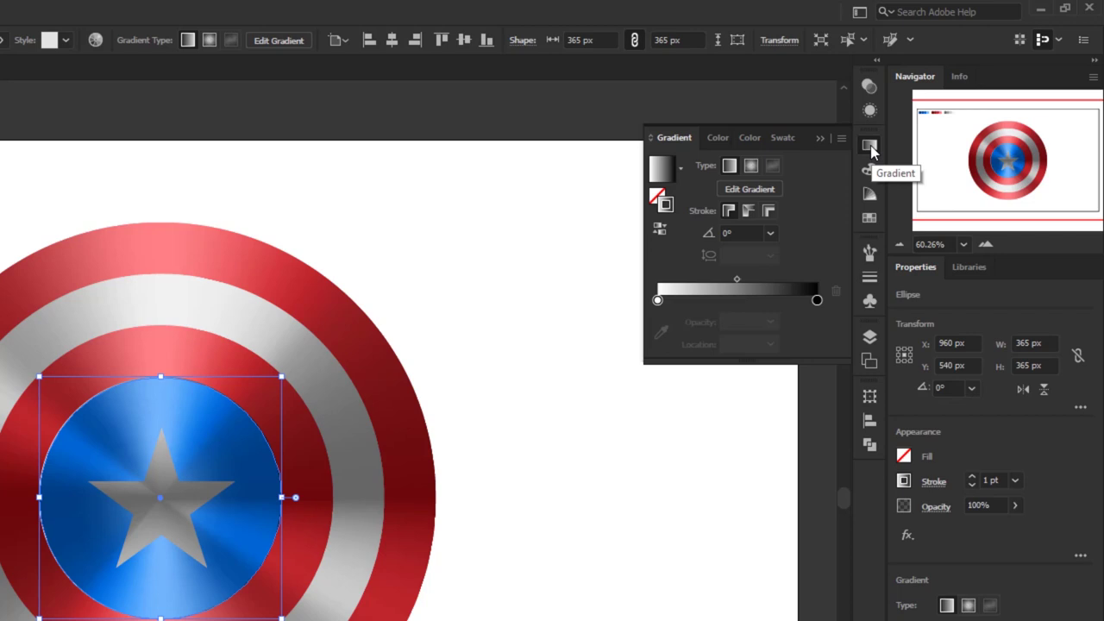
left_click(771, 233)
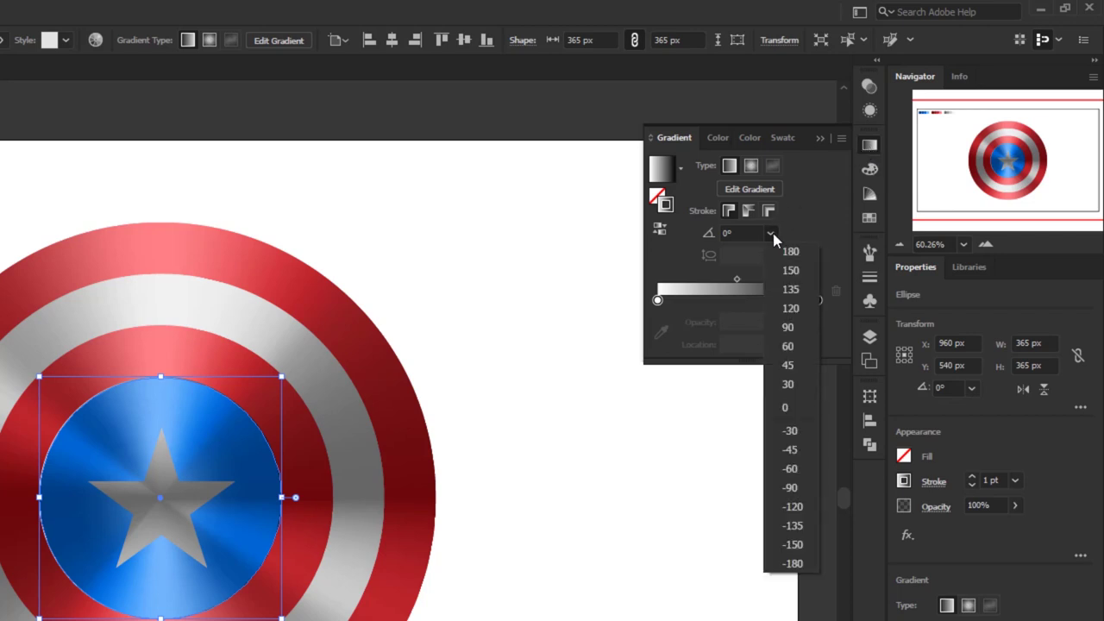
left_click(784, 488)
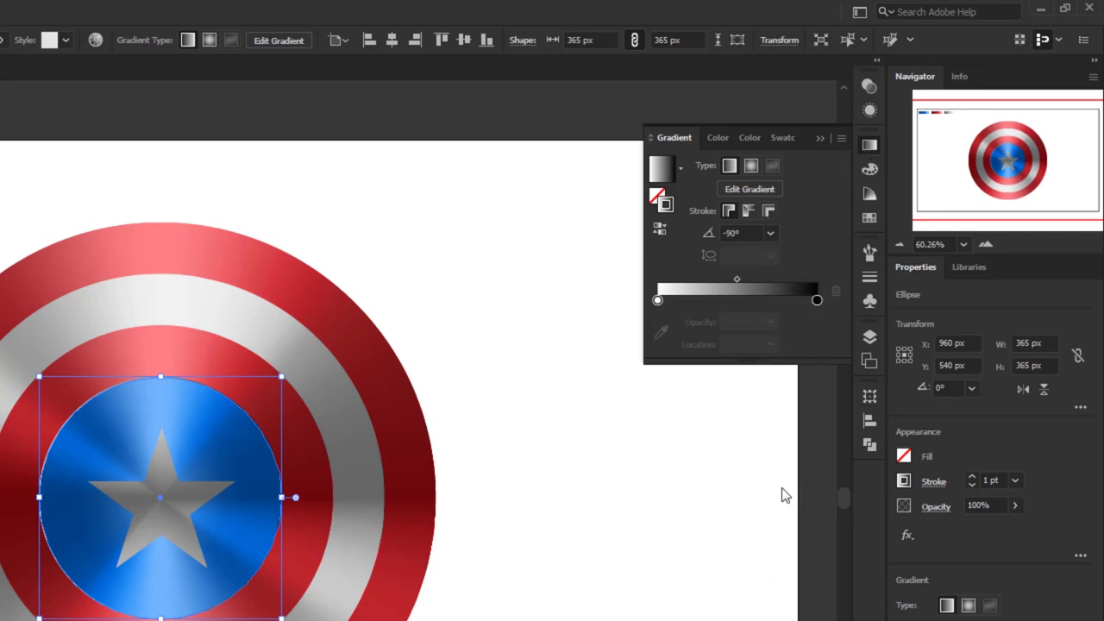
Make the stroke 2 pt and align it to the inside of the circle
left_click(869, 113)
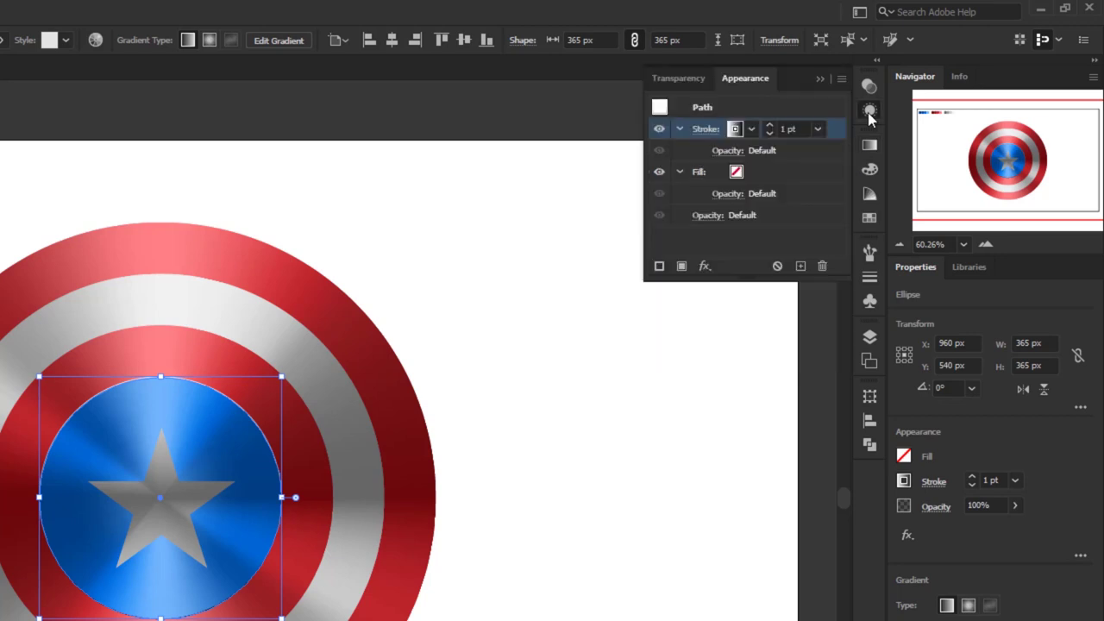
left_click(817, 129)
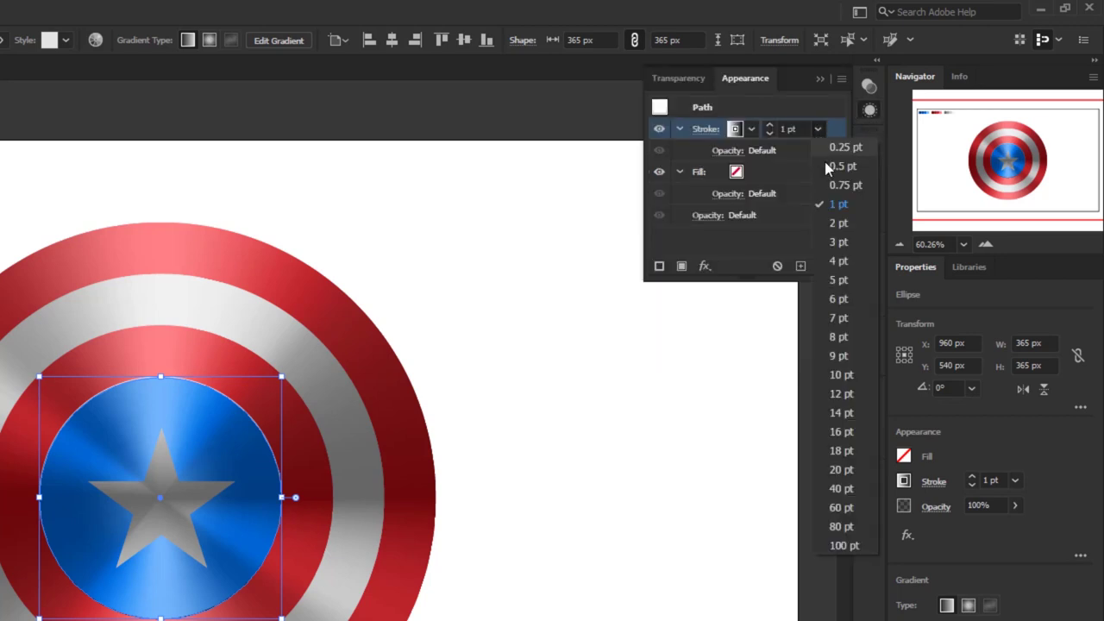
left_click(836, 224)
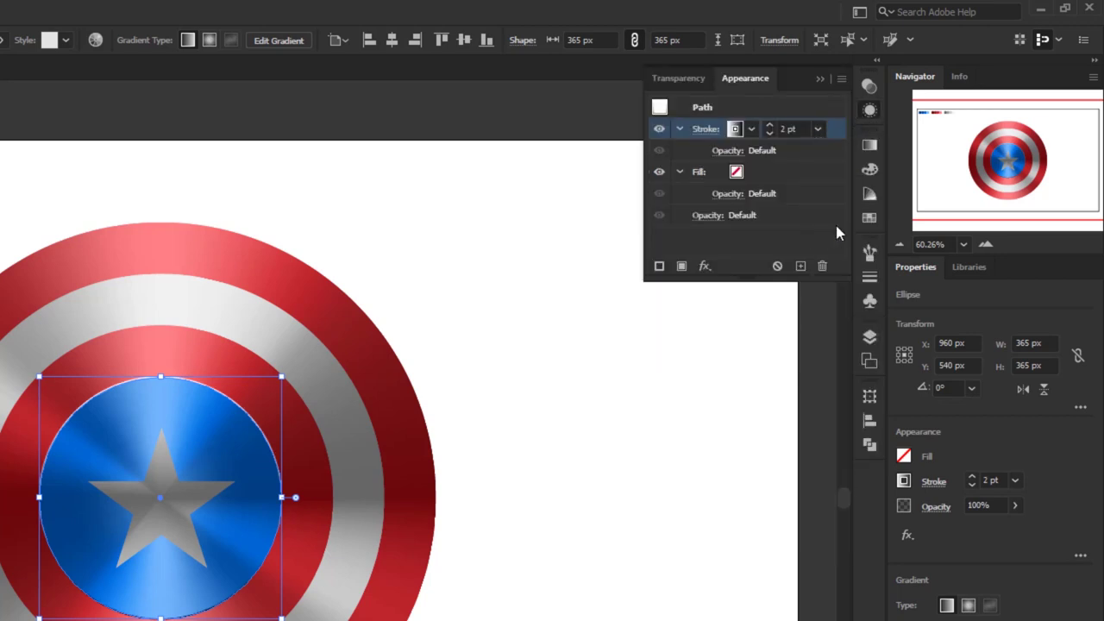
left_click(705, 131)
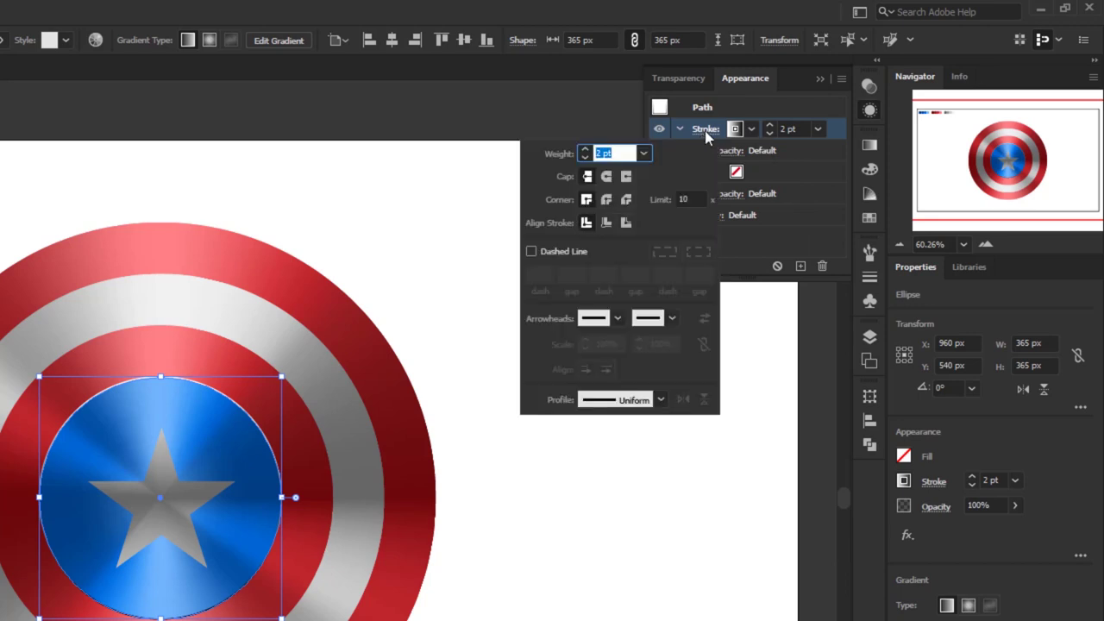
left_click(607, 223)
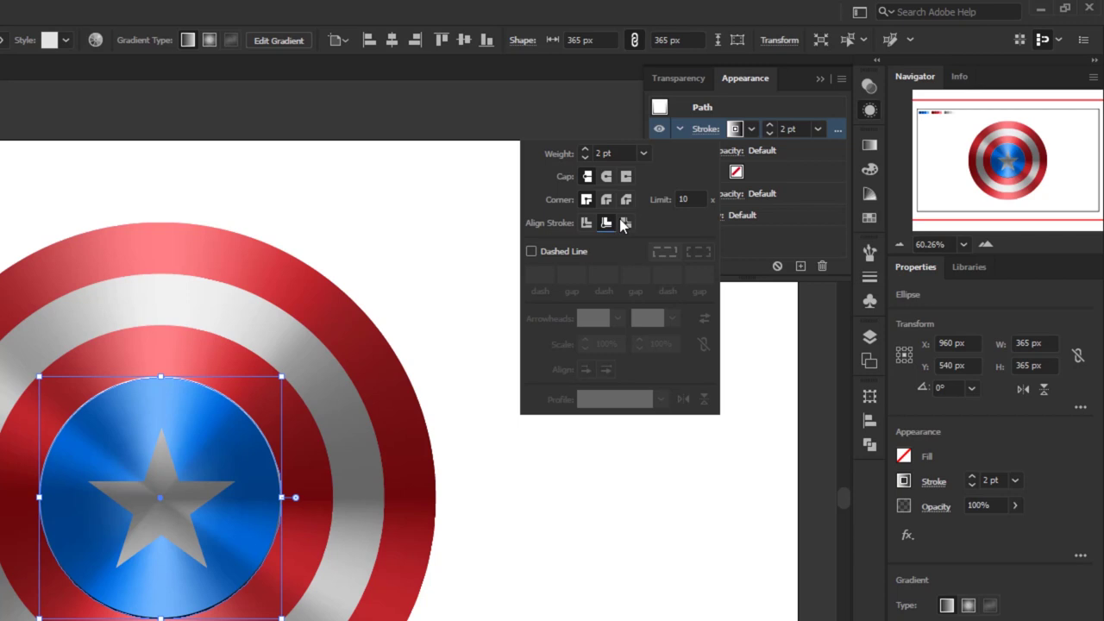
Set the stroke's blend mode to Overlay in the Transparency panel
left_click(870, 86)
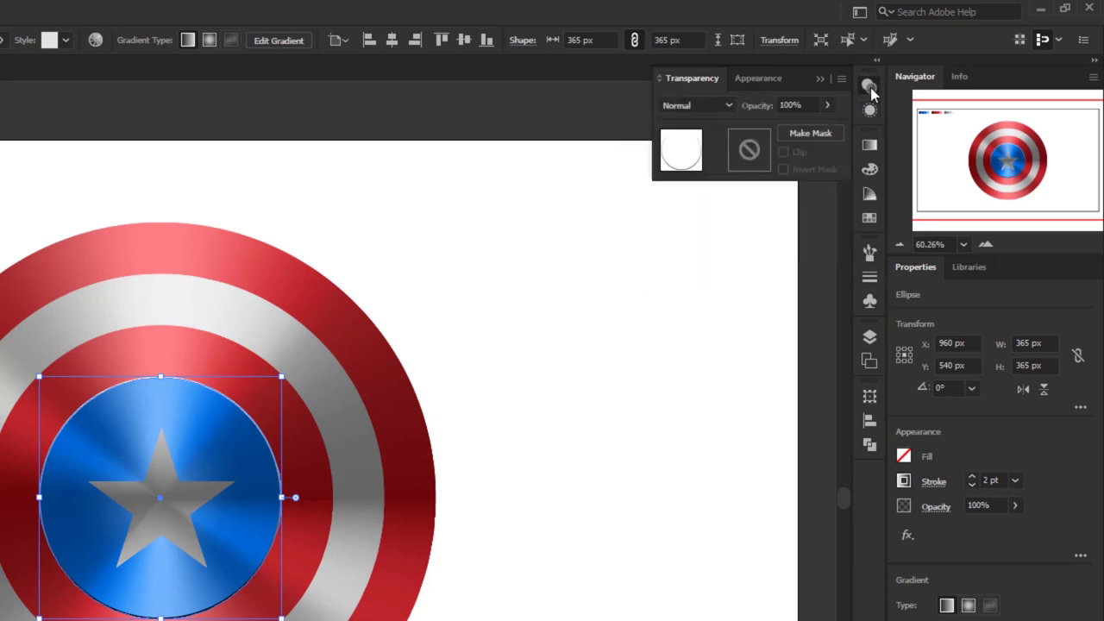
left_click(720, 104)
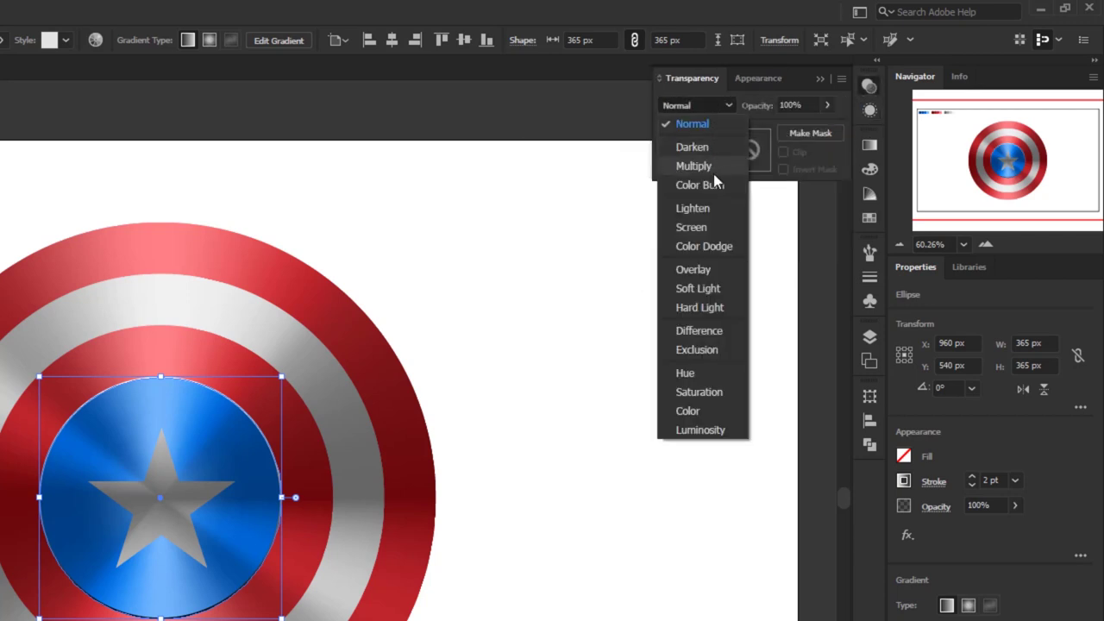
left_click(712, 270)
left_click(870, 86)
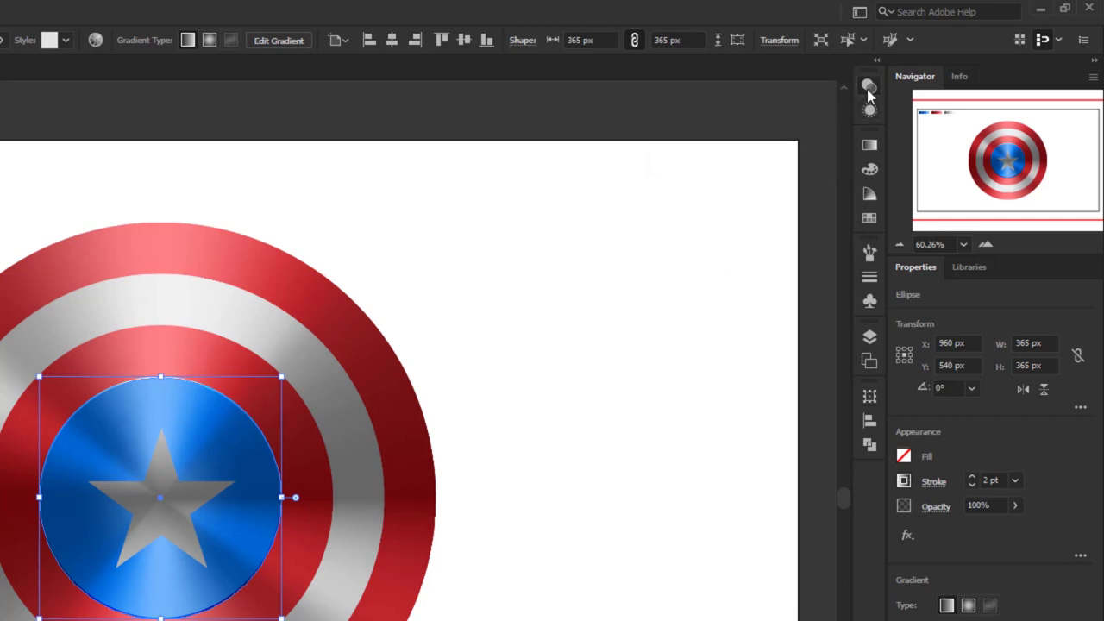
Add a second stroke to the circle and reverse its gradient
left_click(868, 110)
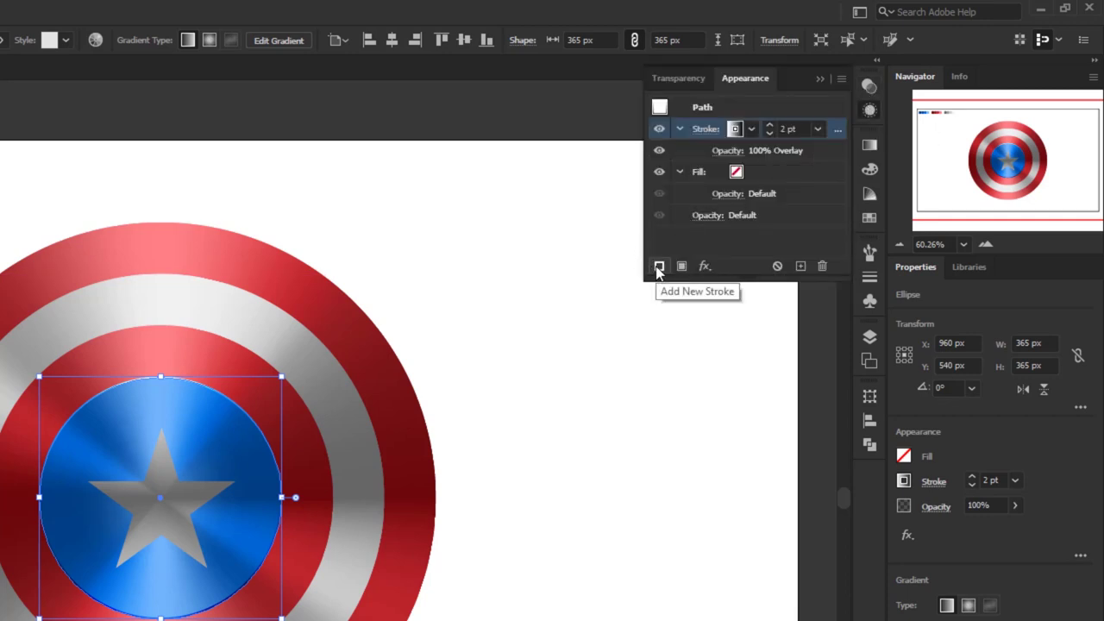
left_click(658, 268)
left_click(870, 146)
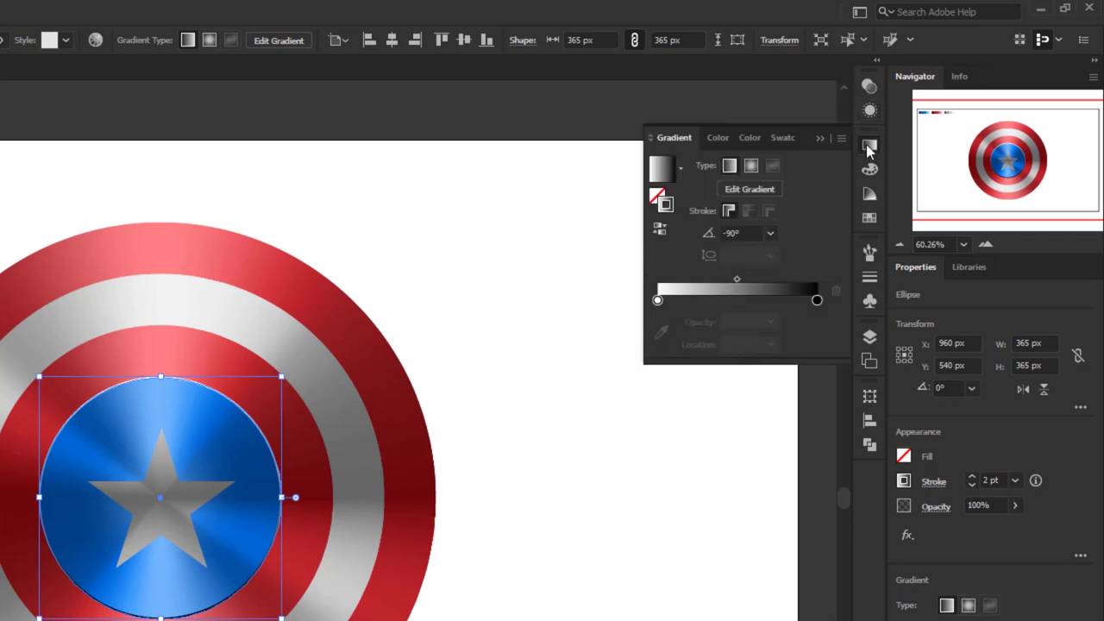
left_click(660, 231)
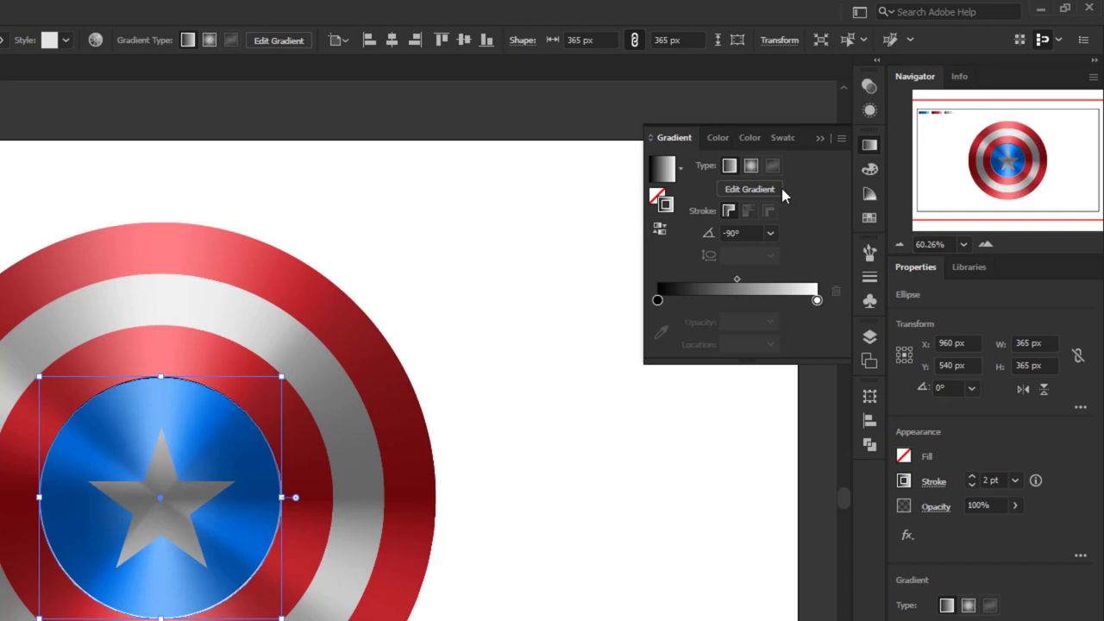
Align the new stroke to the outside and blend it in Overlay mode
left_click(866, 112)
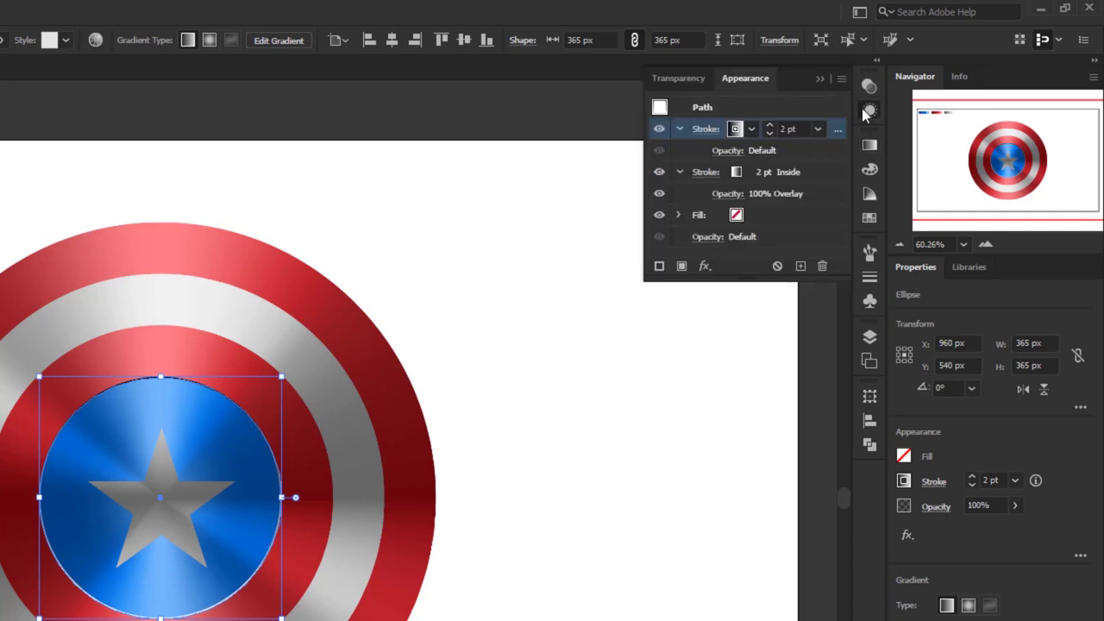
left_click(706, 129)
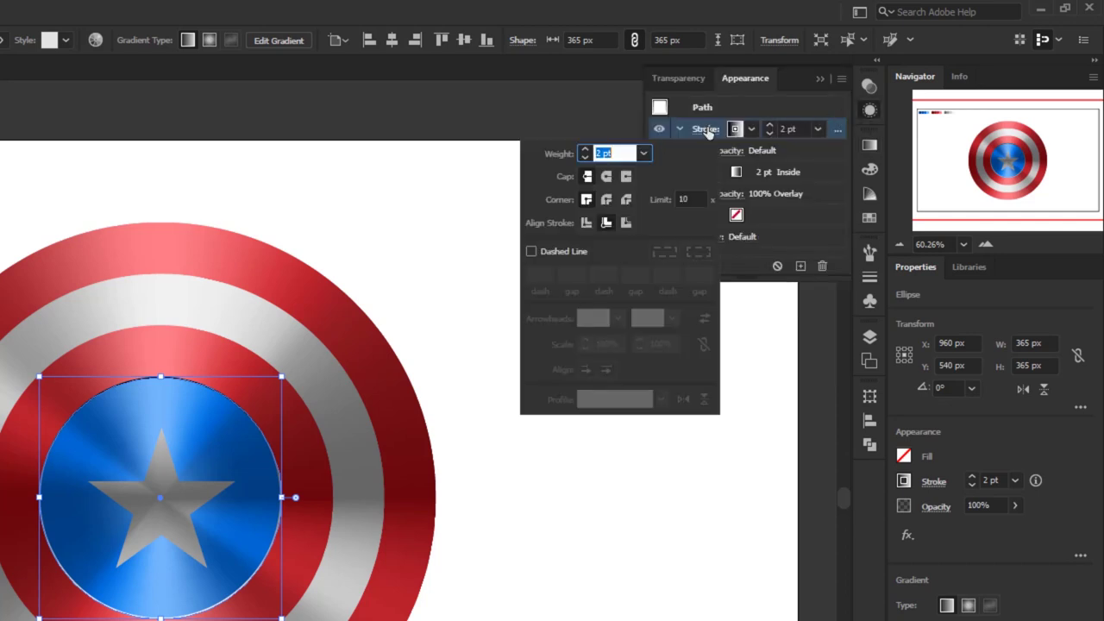
left_click(626, 223)
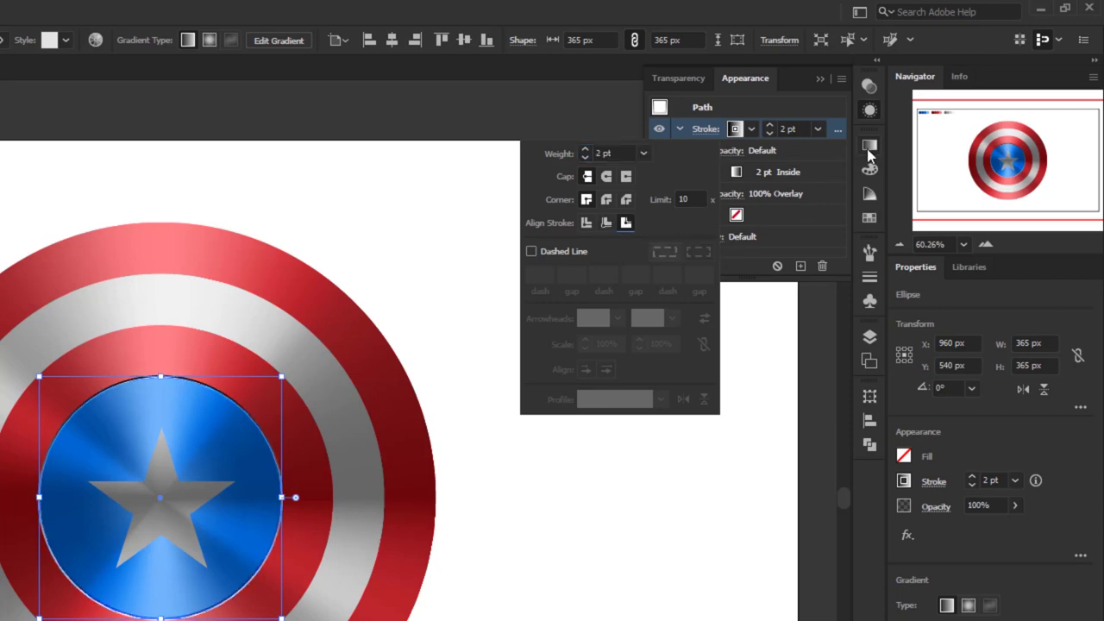
left_click(868, 87)
left_click(718, 103)
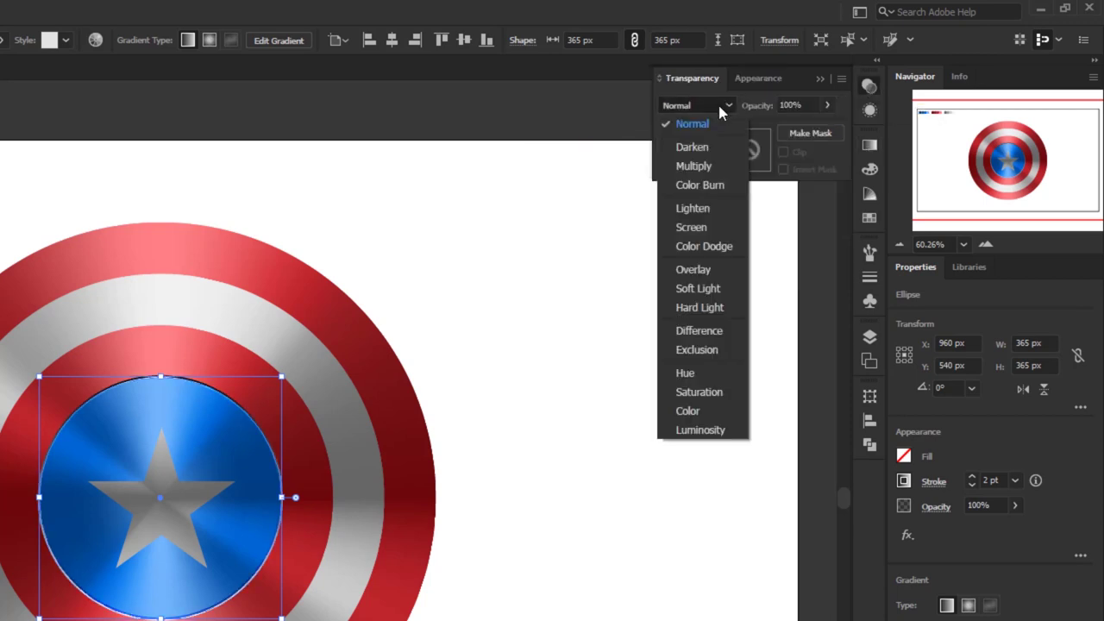
left_click(706, 268)
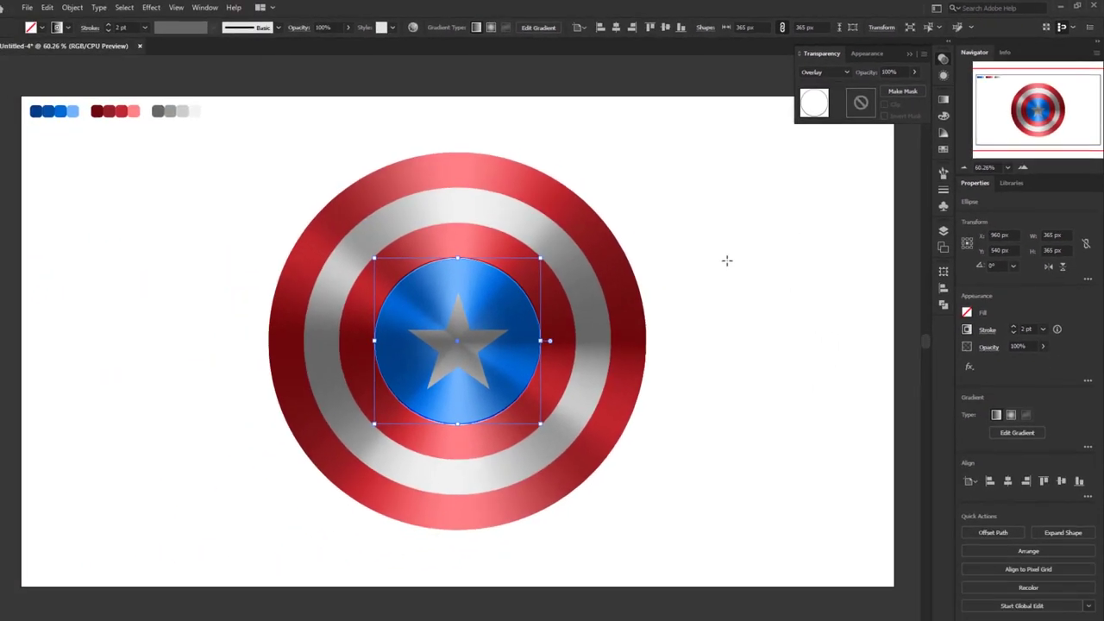
left_click(12, 62)
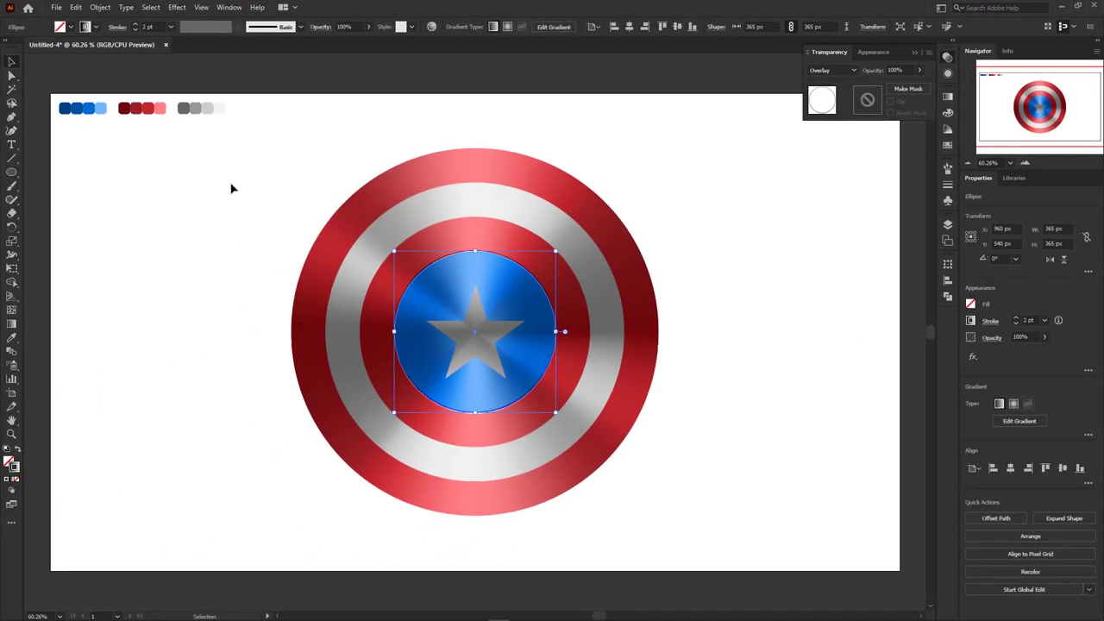
left_click(242, 188)
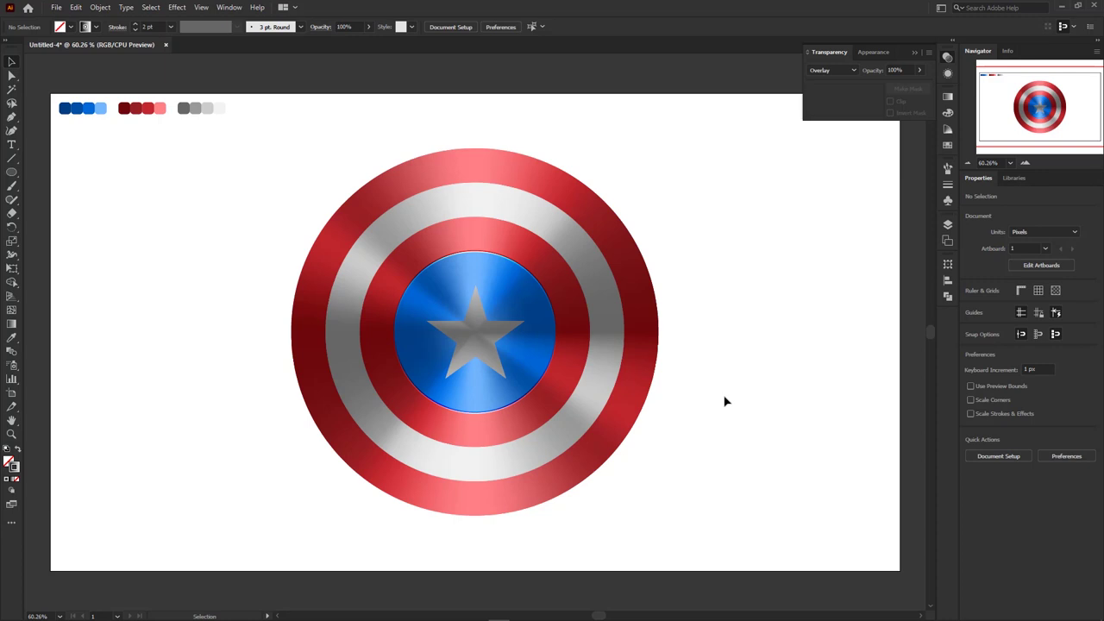
left_click(534, 388)
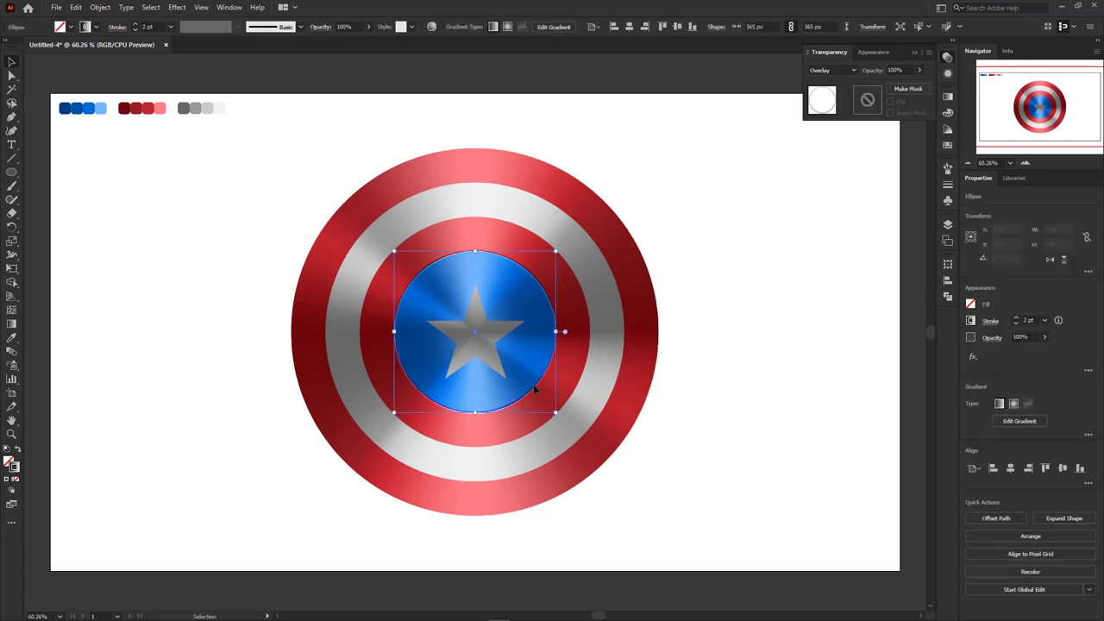
key("a")
key("v")
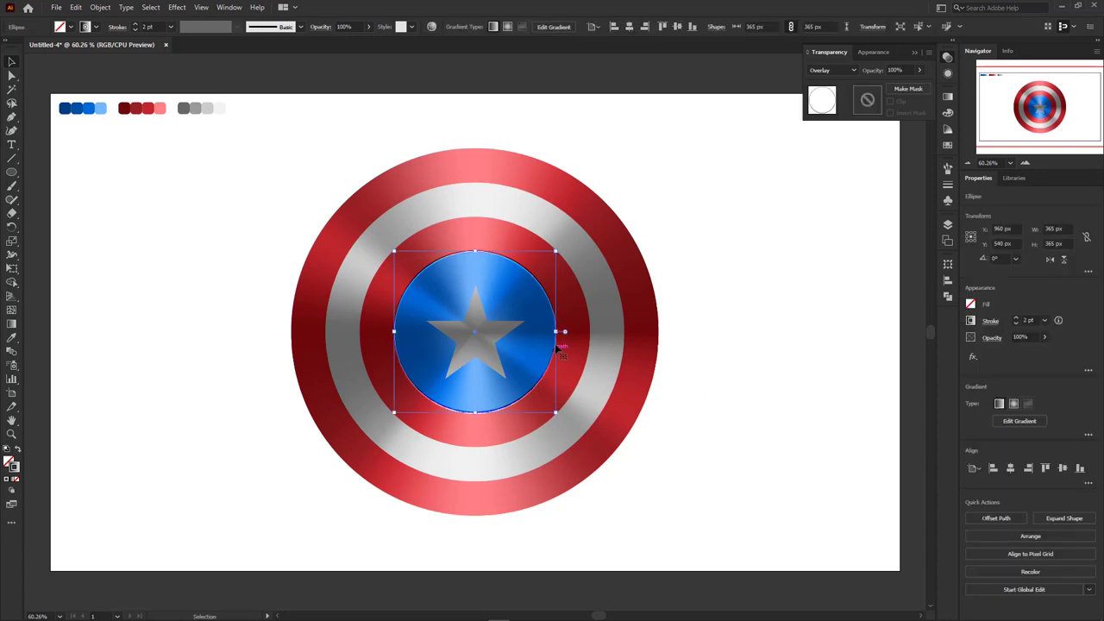
left_click_drag(557, 332, 654, 330)
Undo the inner red ring copy, keep the white-ring outline, and copy the circle out to the rim
key("ctrl+z")
left_click(705, 358)
left_click(553, 333)
left_click(738, 385)
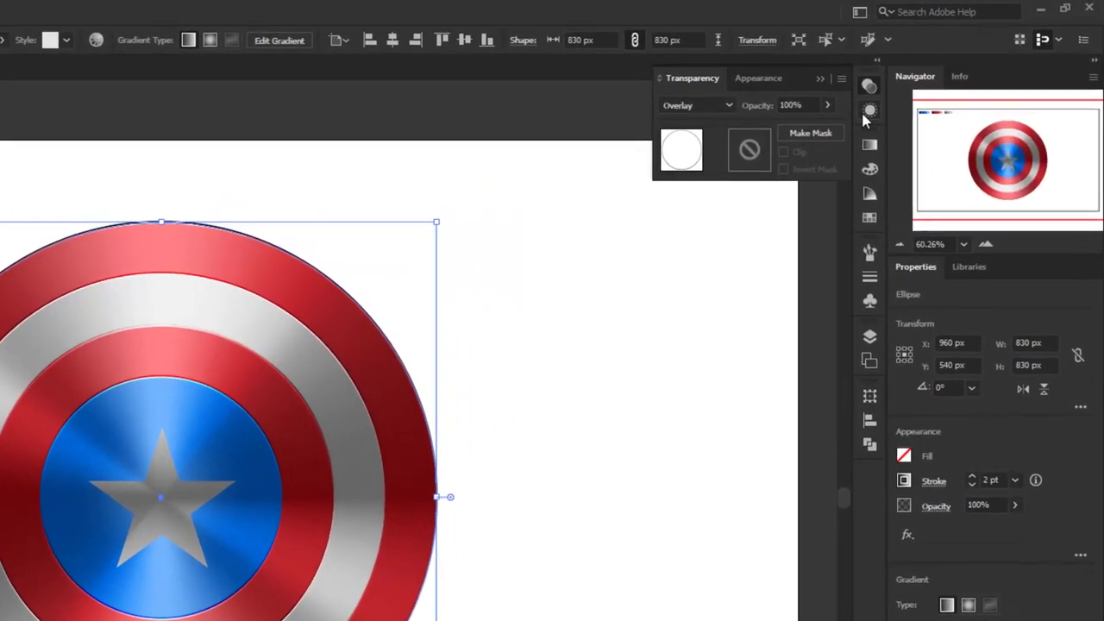
Delete the rim circle's extra top stroke in the Appearance panel
left_click(873, 52)
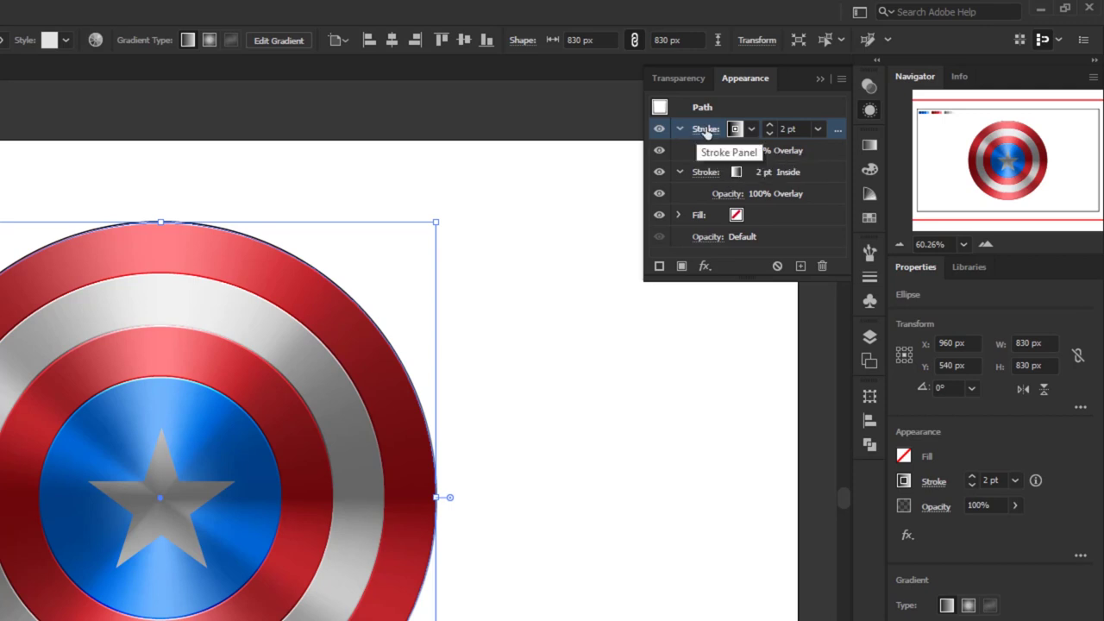
left_click(660, 127)
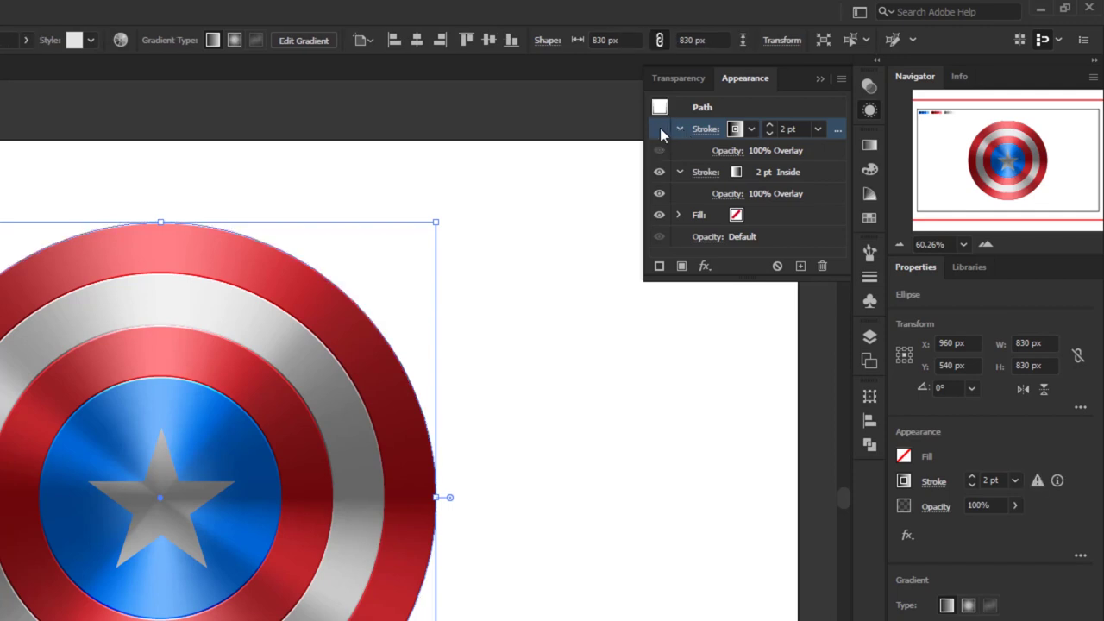
left_click(660, 128)
left_click(660, 128)
left_click(658, 172)
left_click(658, 172)
left_click(660, 134)
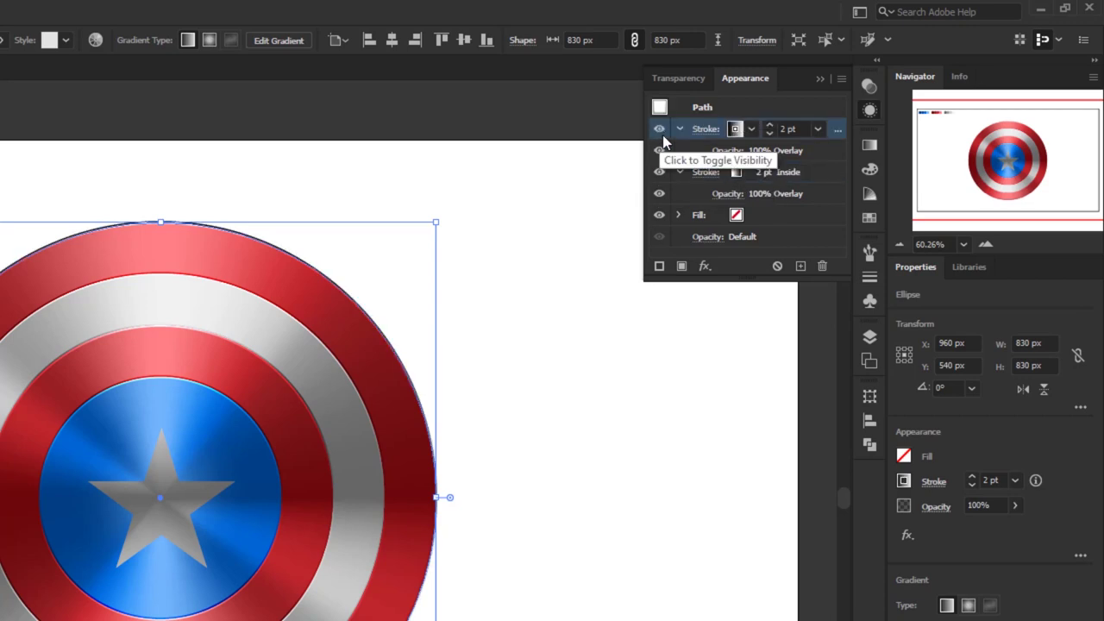
left_click(824, 267)
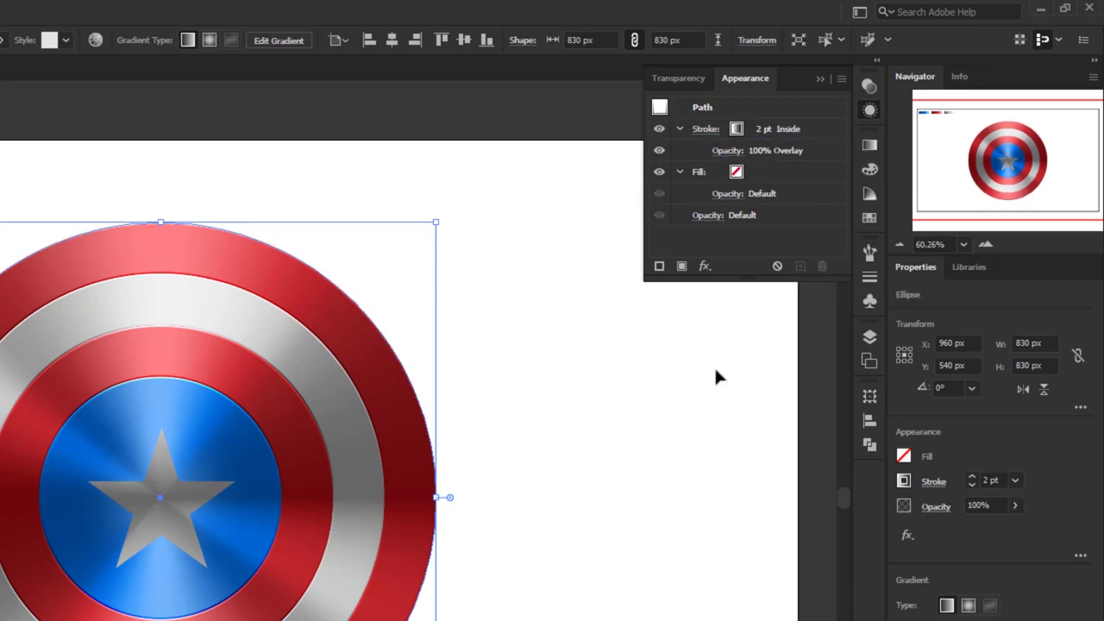
left_click(583, 475)
Set the rim circle's stroke weight to 4 pt, then deselect
left_click_drag(590, 365, 411, 468)
left_click(869, 110)
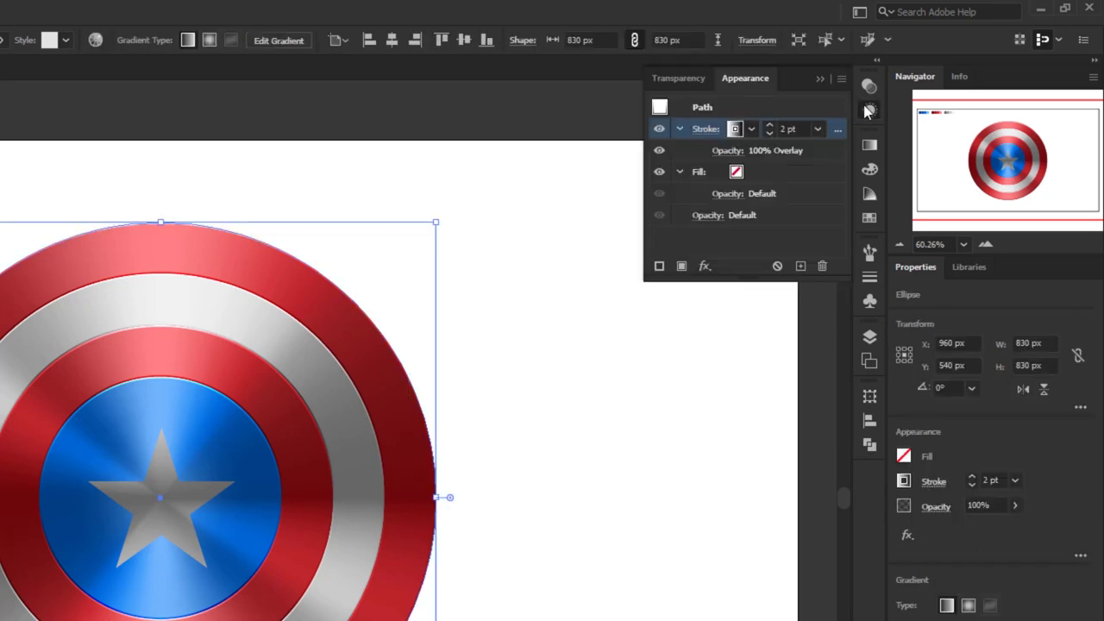
left_click(816, 128)
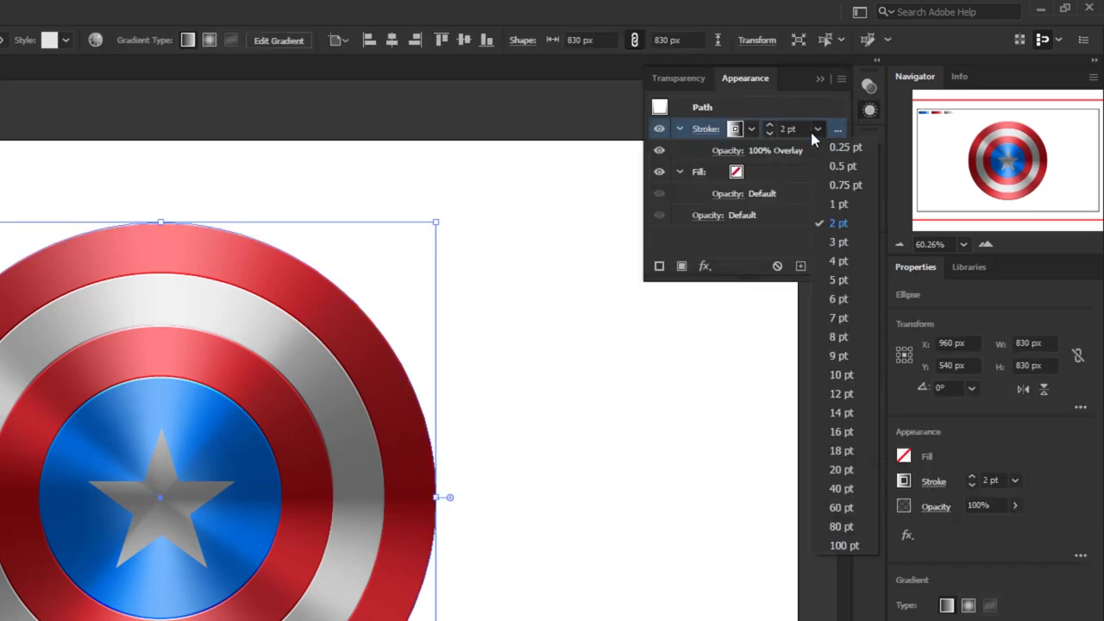
left_click(835, 260)
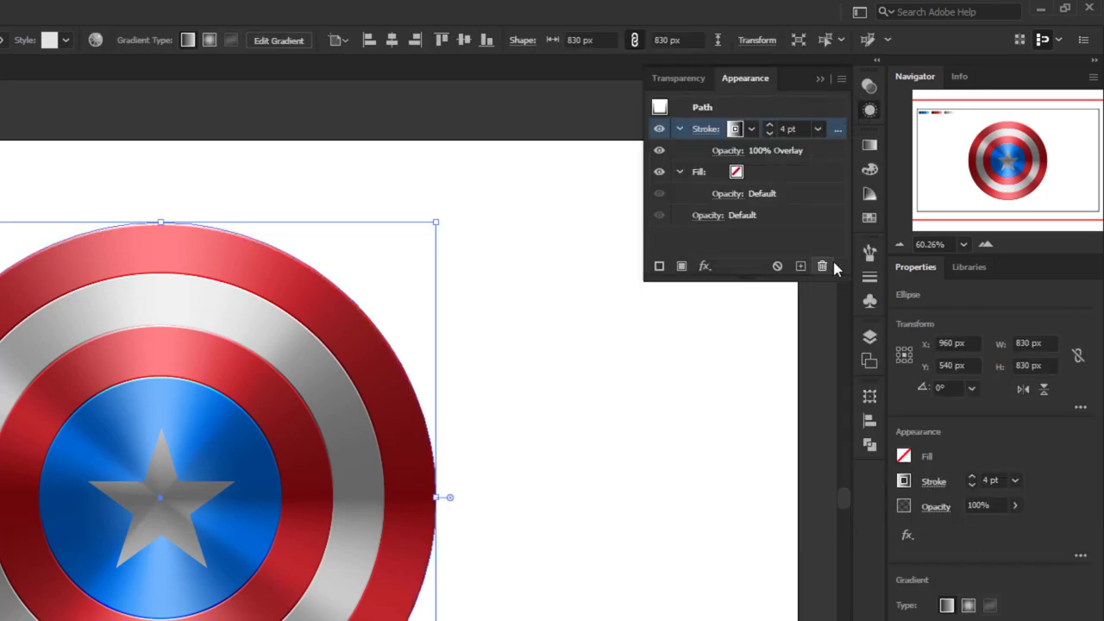
left_click(869, 109)
left_click(700, 395)
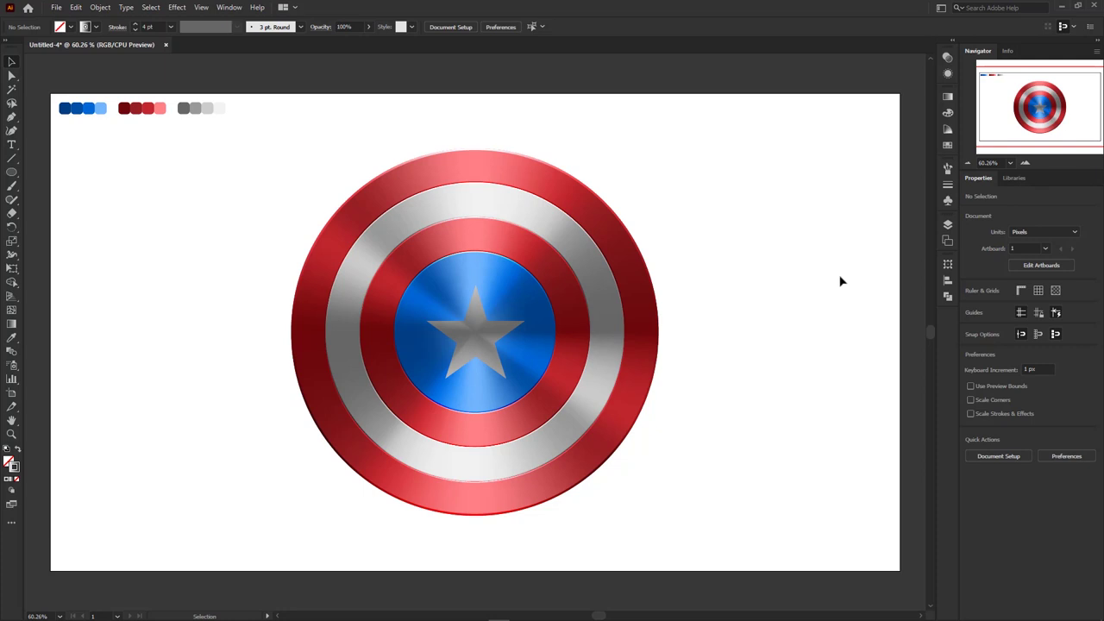
Create a new empty layer above Layer 1 in the Layers panel, then collapse the panel
left_click(948, 225)
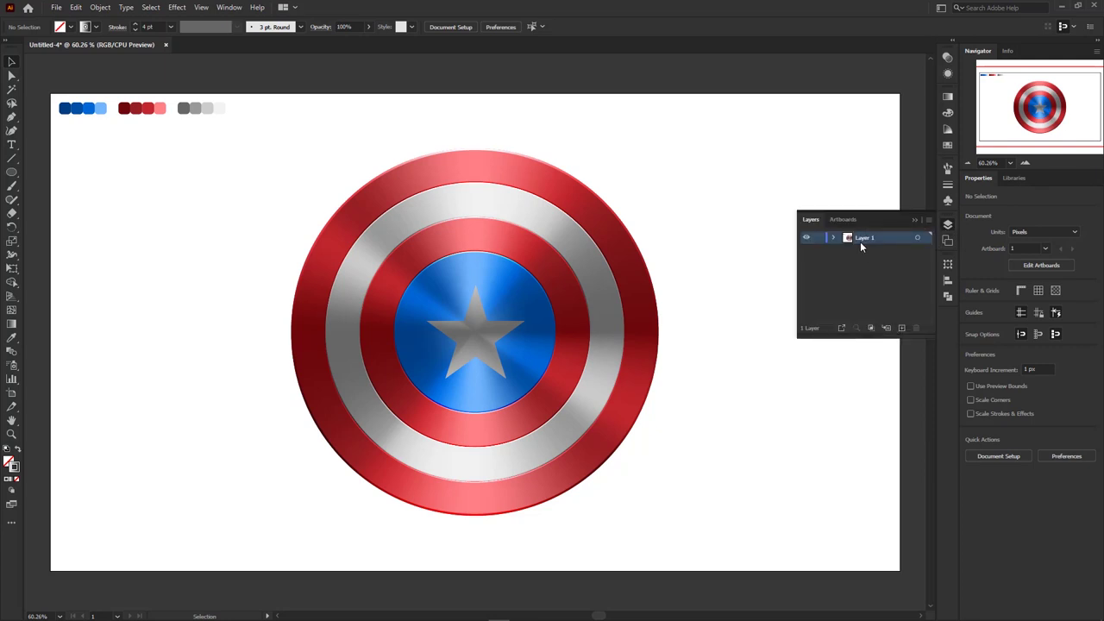
left_click(903, 328)
left_click(915, 221)
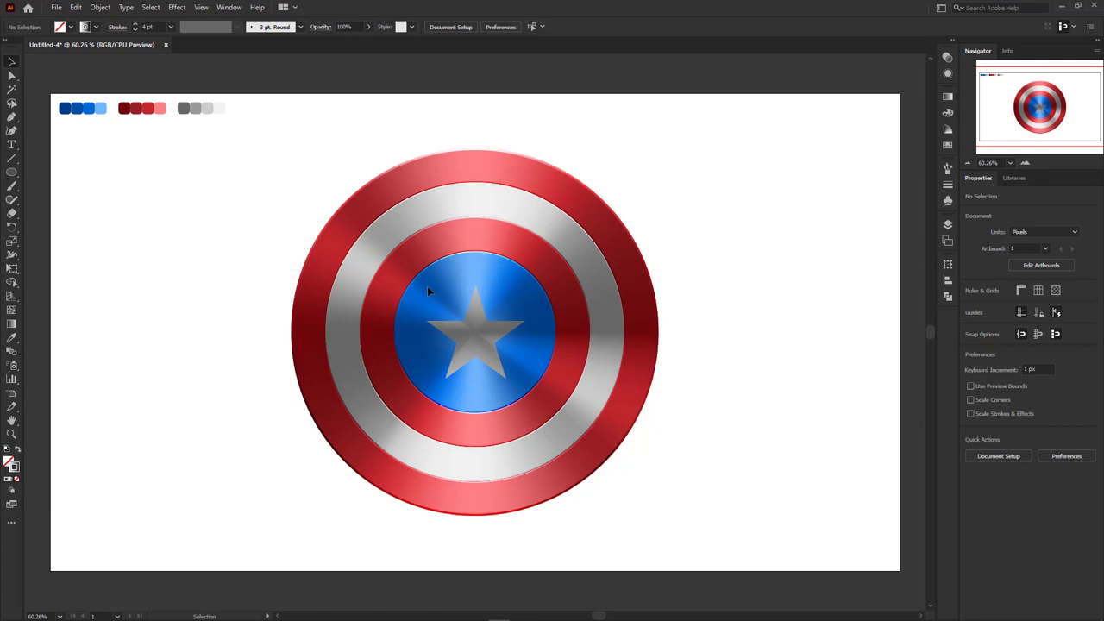
Draw an 830 × 830 px circle over the shield and centre it on the artboard
left_click_drag(13, 177, 76, 210)
left_click_drag(355, 198, 572, 418)
left_click(1056, 229)
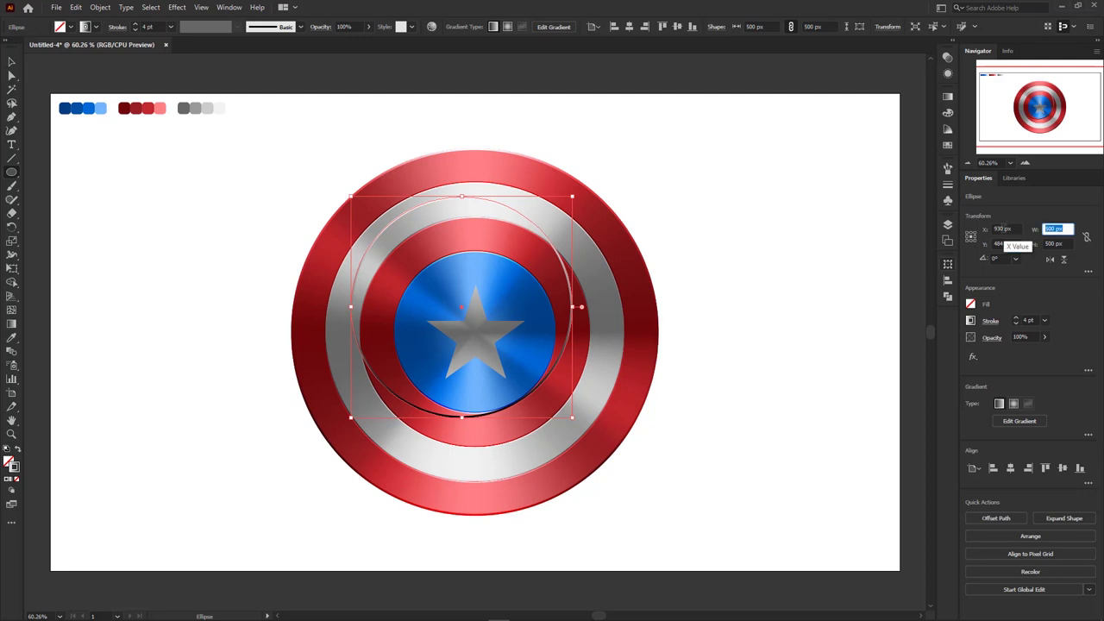
type("830")
key("Tab")
type("830")
key("Return")
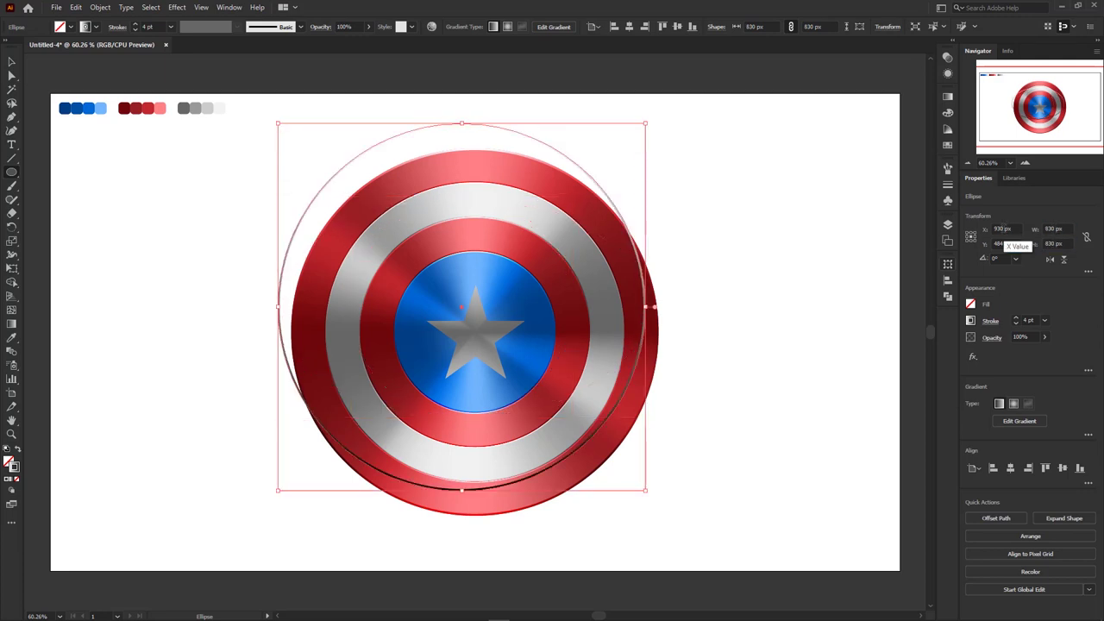
left_click(629, 26)
left_click(677, 26)
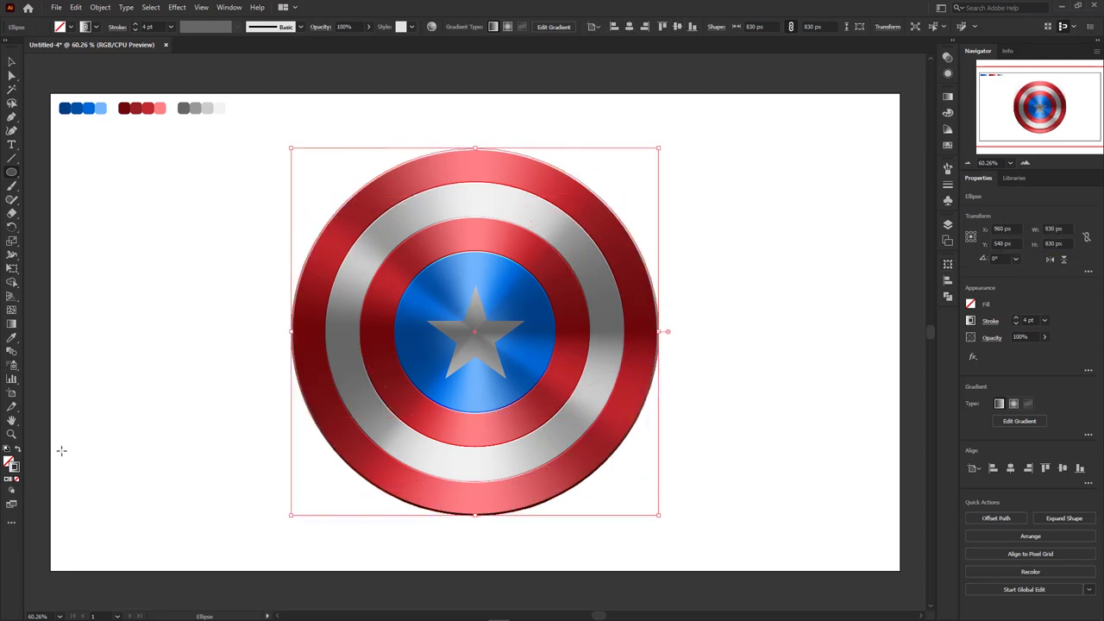
Remove the circle's stroke and fill it with the mid-grey swatch
left_click(14, 482)
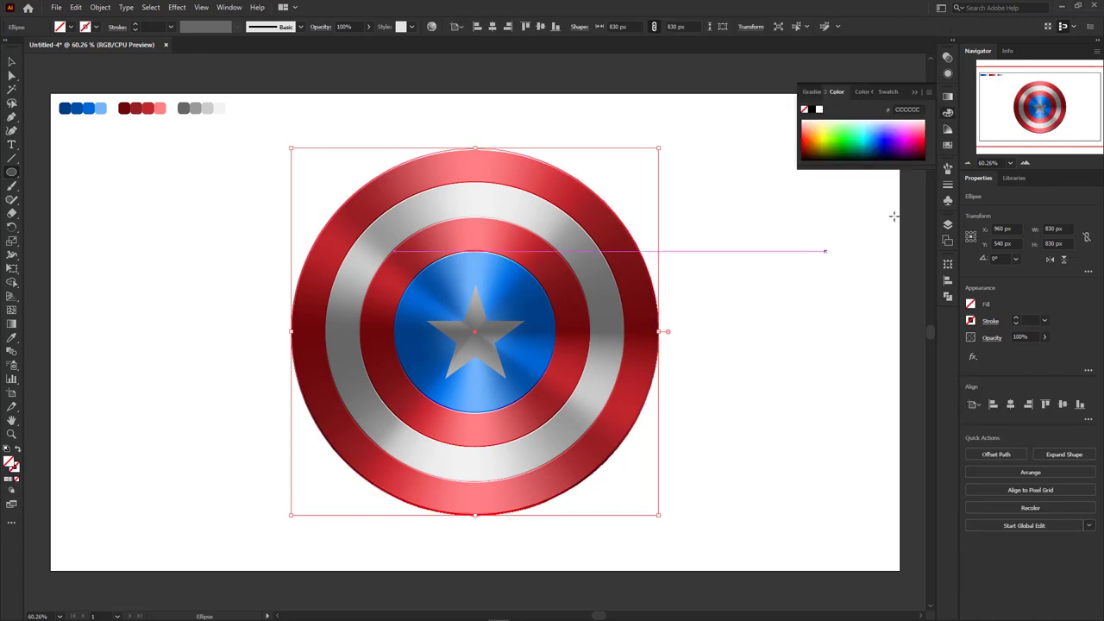
left_click(949, 146)
left_click(869, 161)
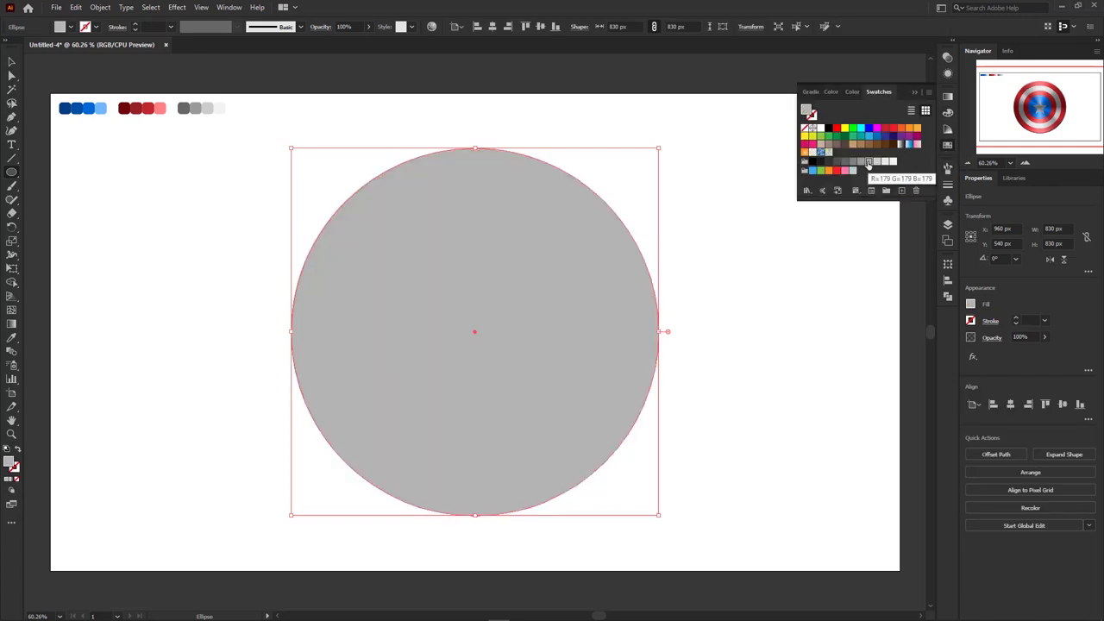
left_click(915, 93)
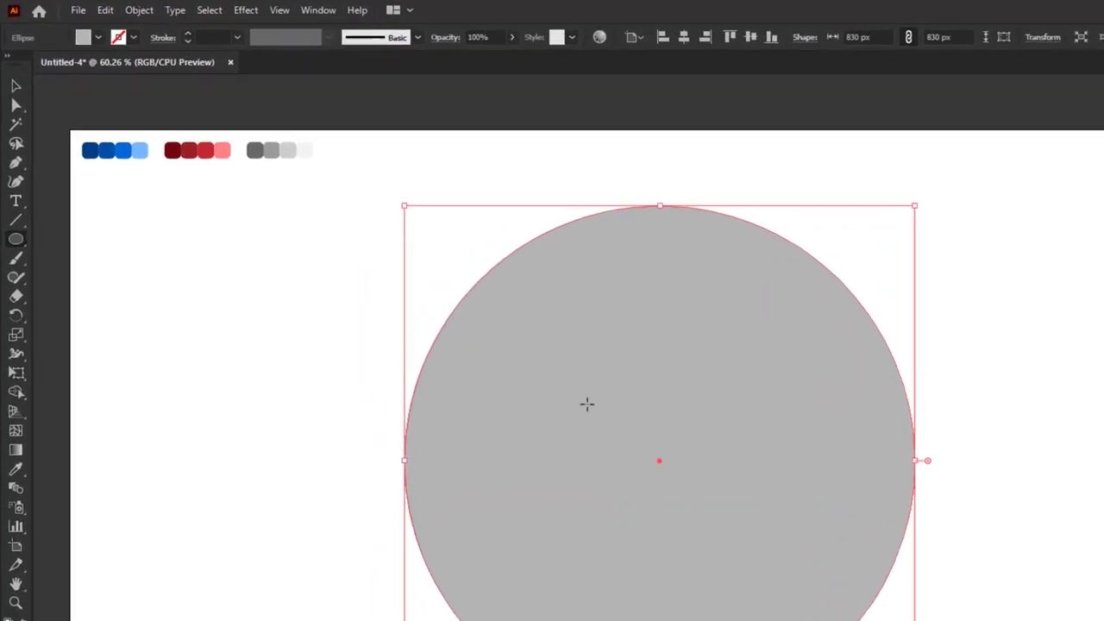
left_click(246, 10)
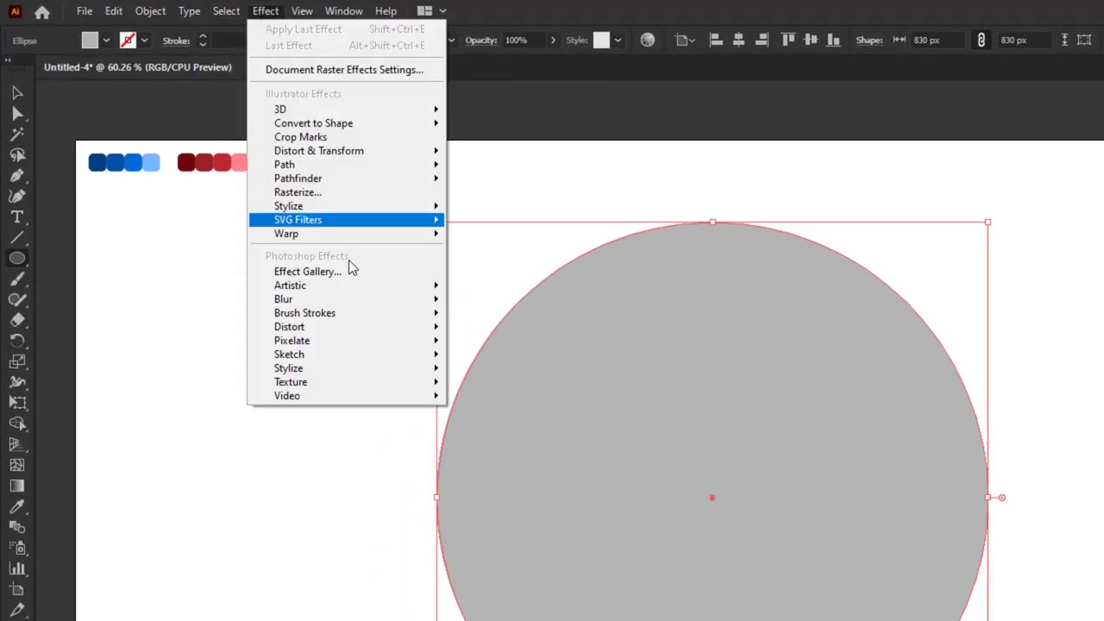
Apply Effect > Texture > Grain with Intensity 60, Contrast 30 and Grain Type Stippled
mouse_move(390, 382)
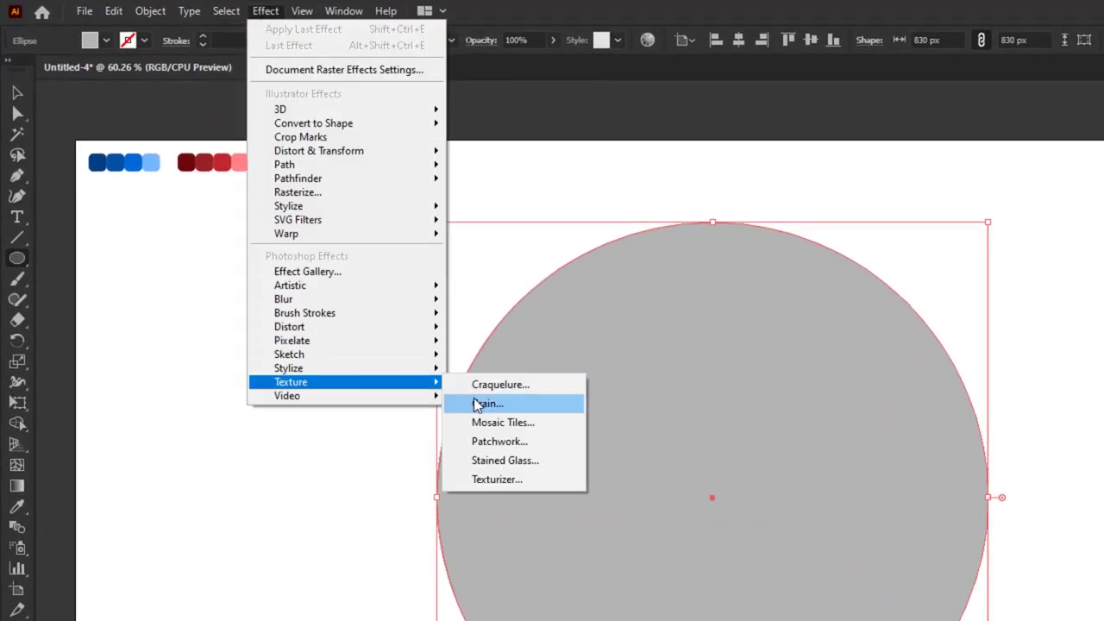
left_click(501, 409)
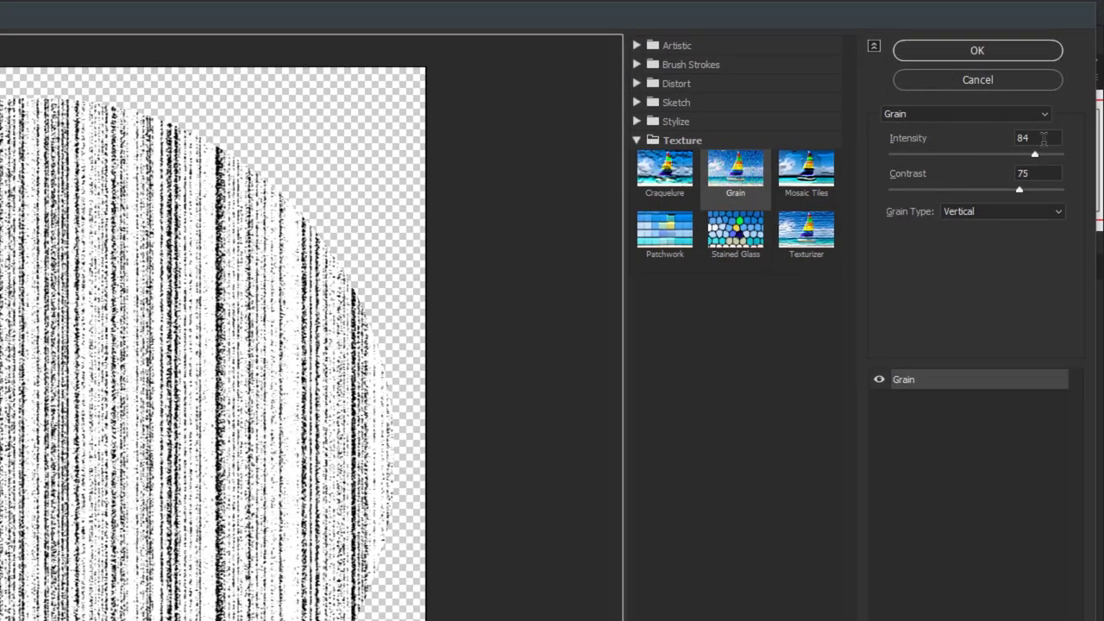
left_click(994, 140)
type("60")
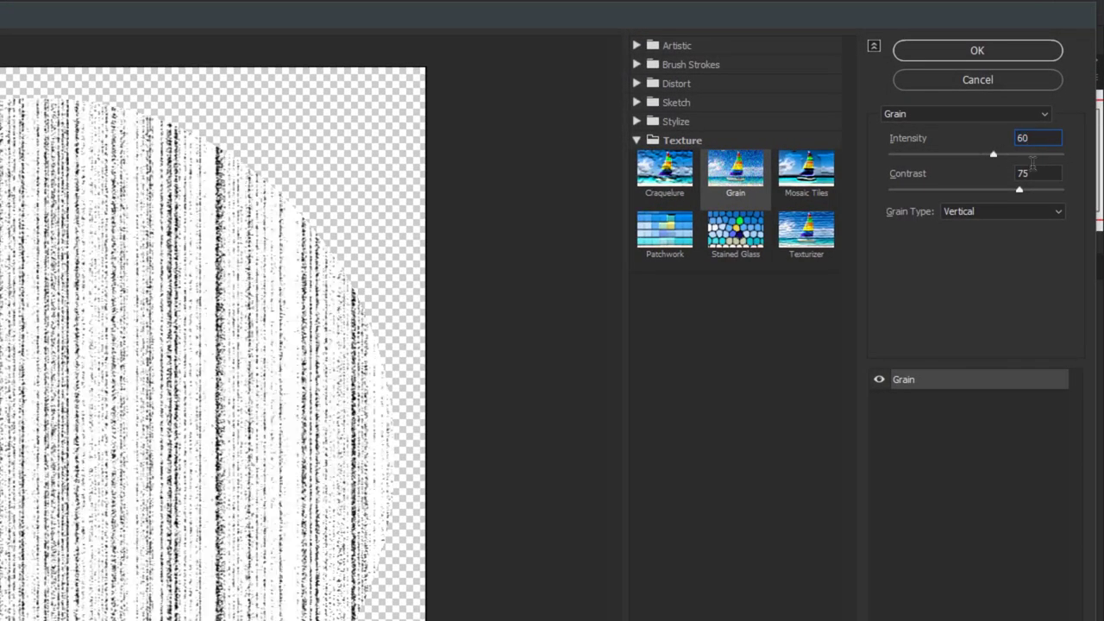
left_click(1007, 173)
type("30")
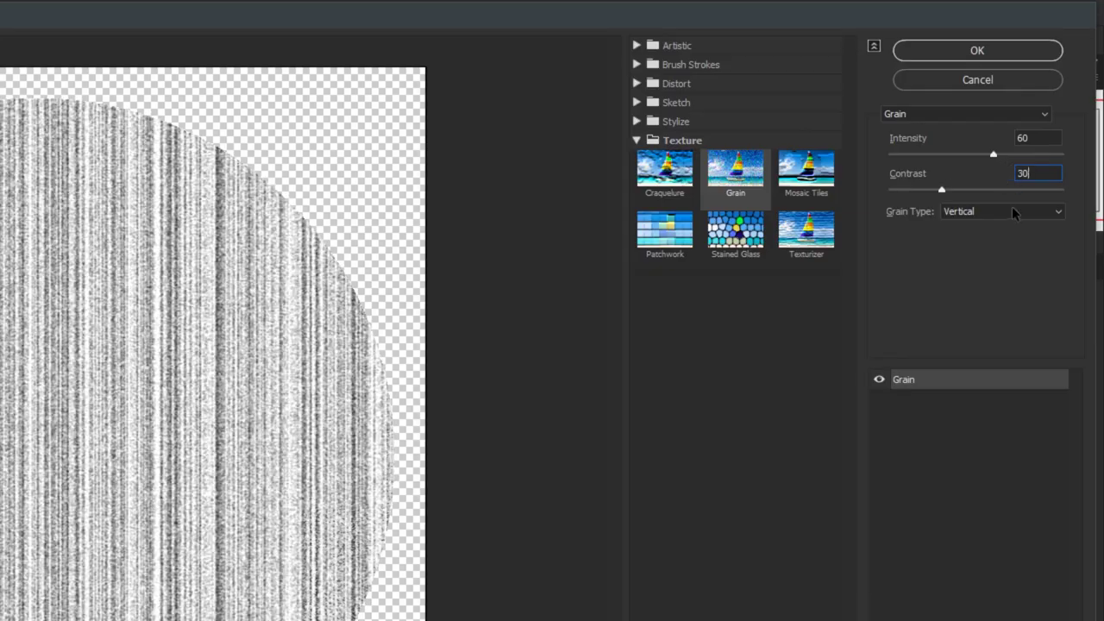
left_click(1014, 212)
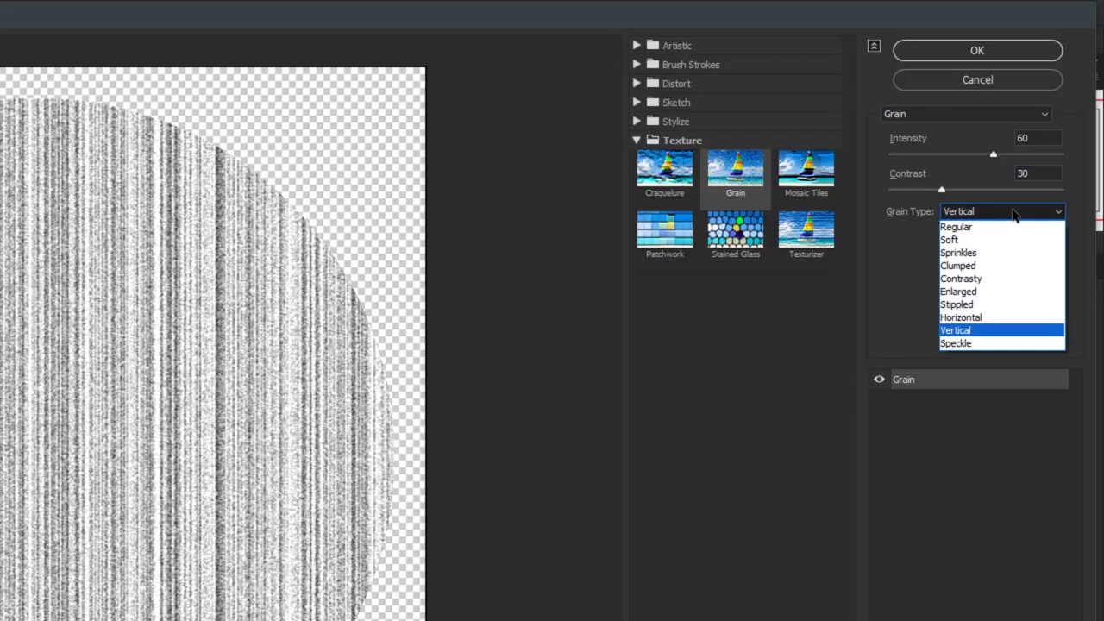
left_click(996, 306)
left_click(977, 50)
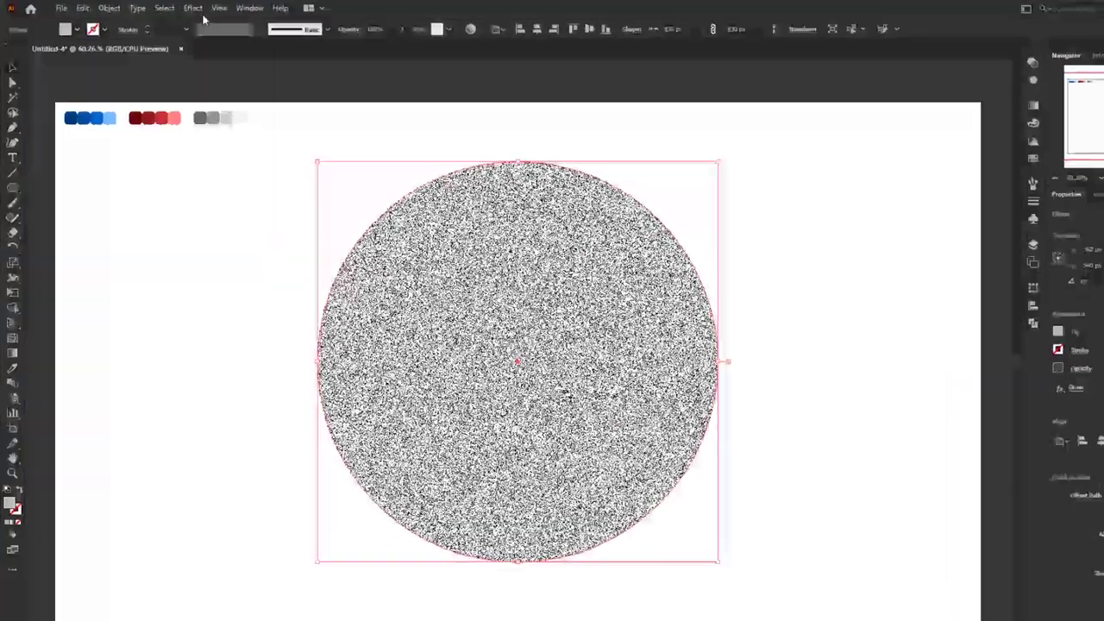
Apply a Spin Radial Blur with Amount 60 at Best quality to the grain
left_click(180, 8)
mouse_move(348, 296)
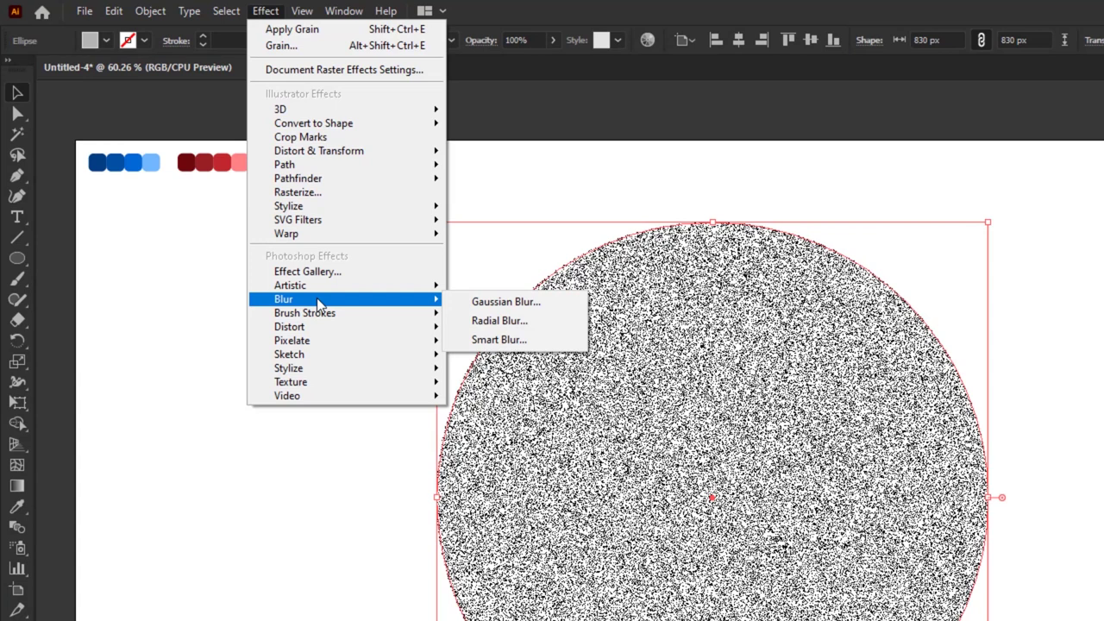
left_click(523, 321)
type("60")
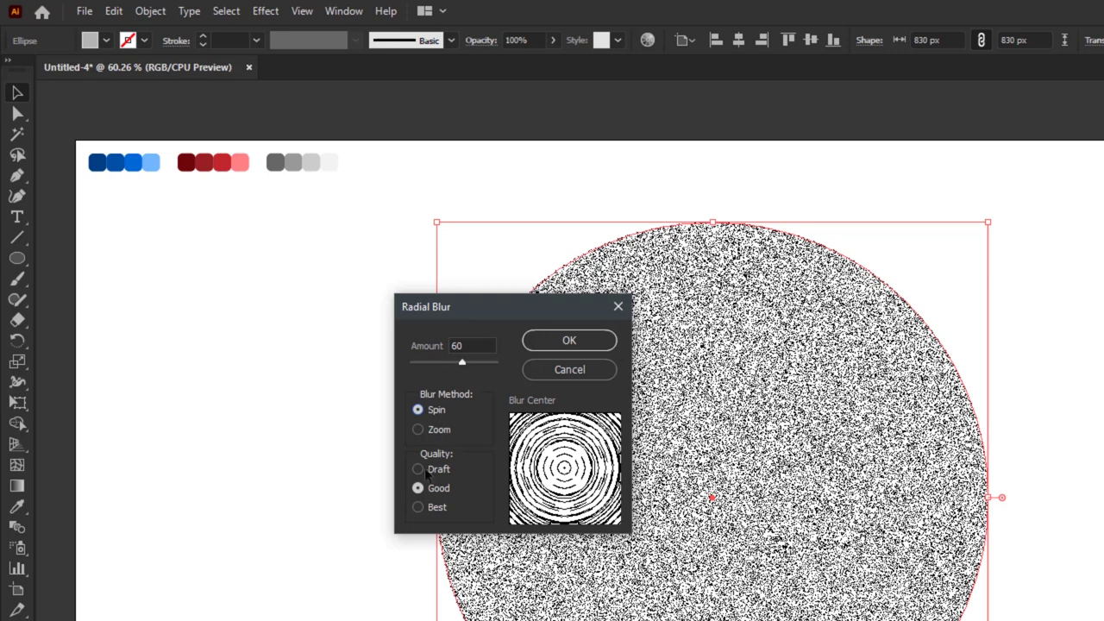
left_click(434, 509)
left_click(608, 349)
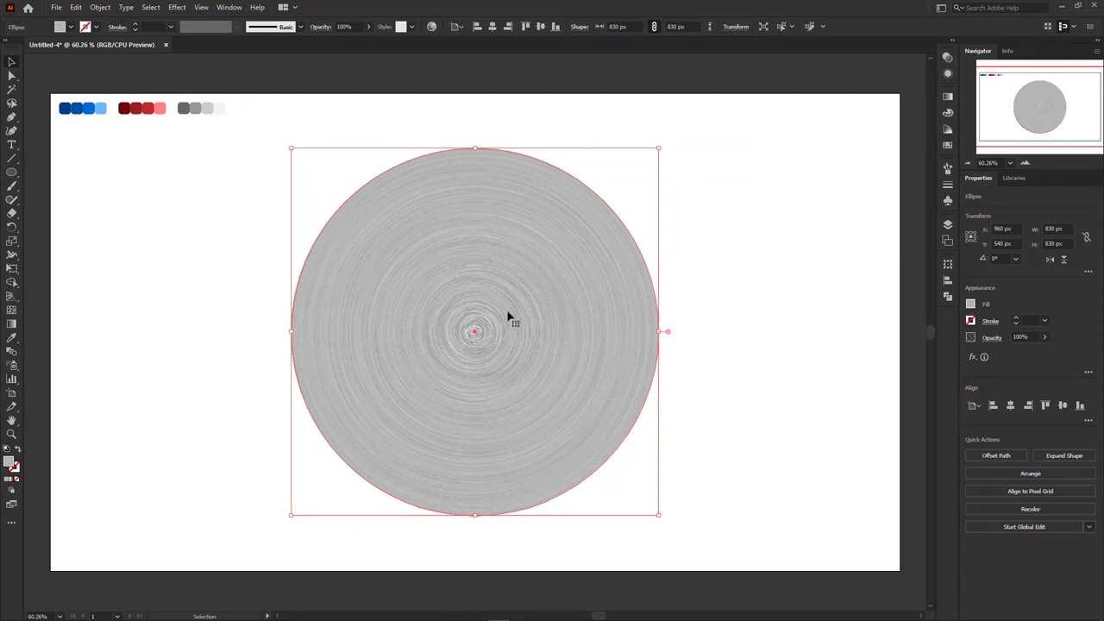
Set the textured circle to Color Burn at 45% opacity, then deselect it
left_click(946, 58)
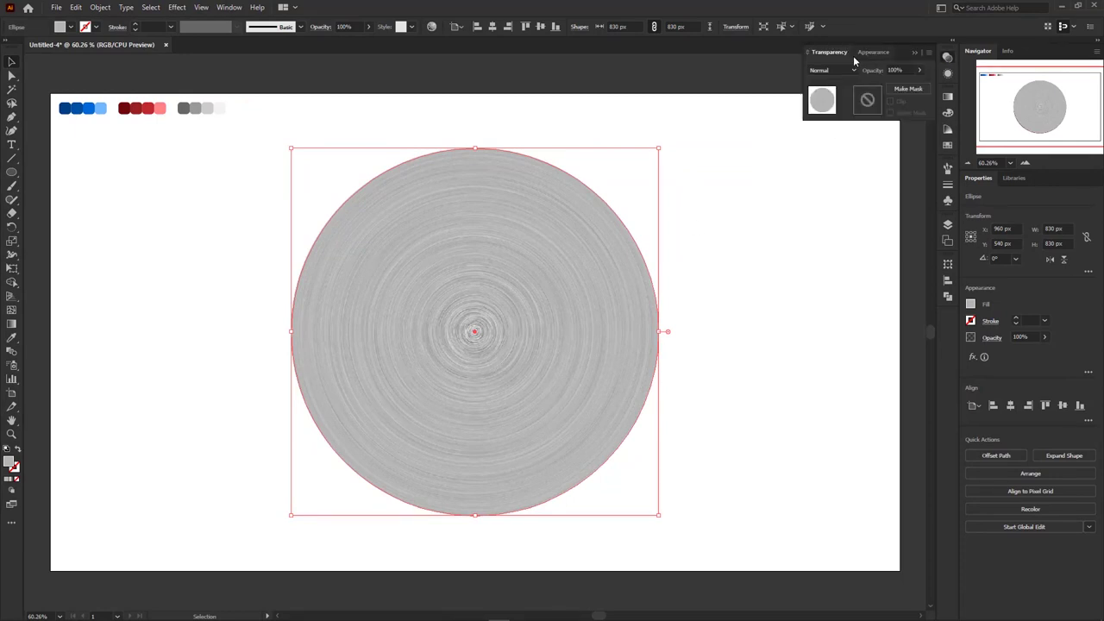
left_click(835, 70)
left_click(834, 123)
left_click(871, 69)
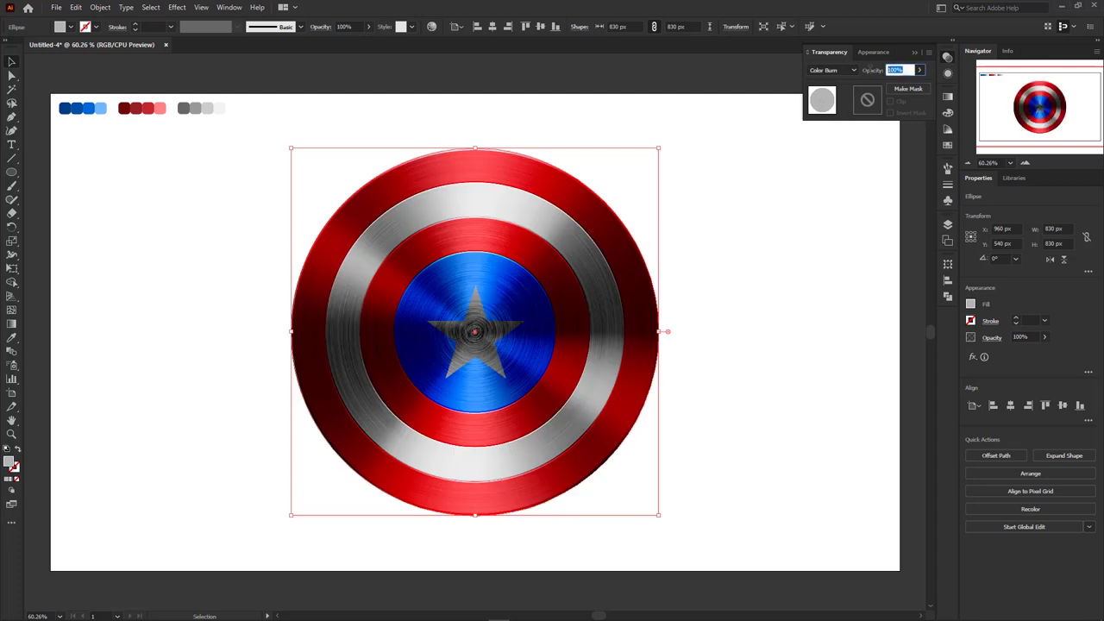
type("45")
key("Return")
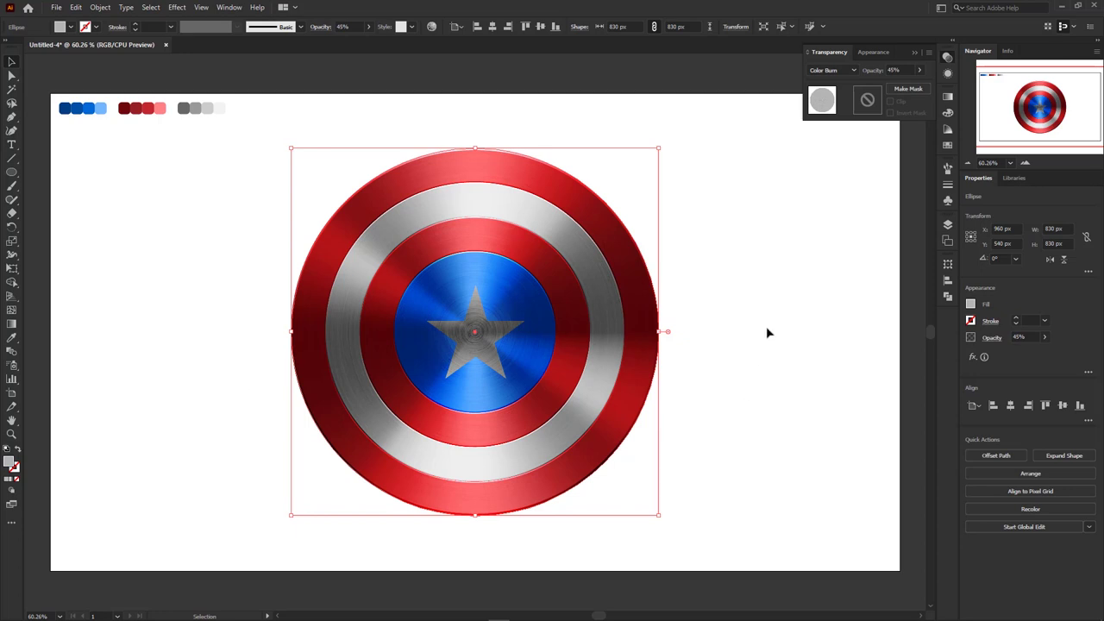
left_click(767, 329)
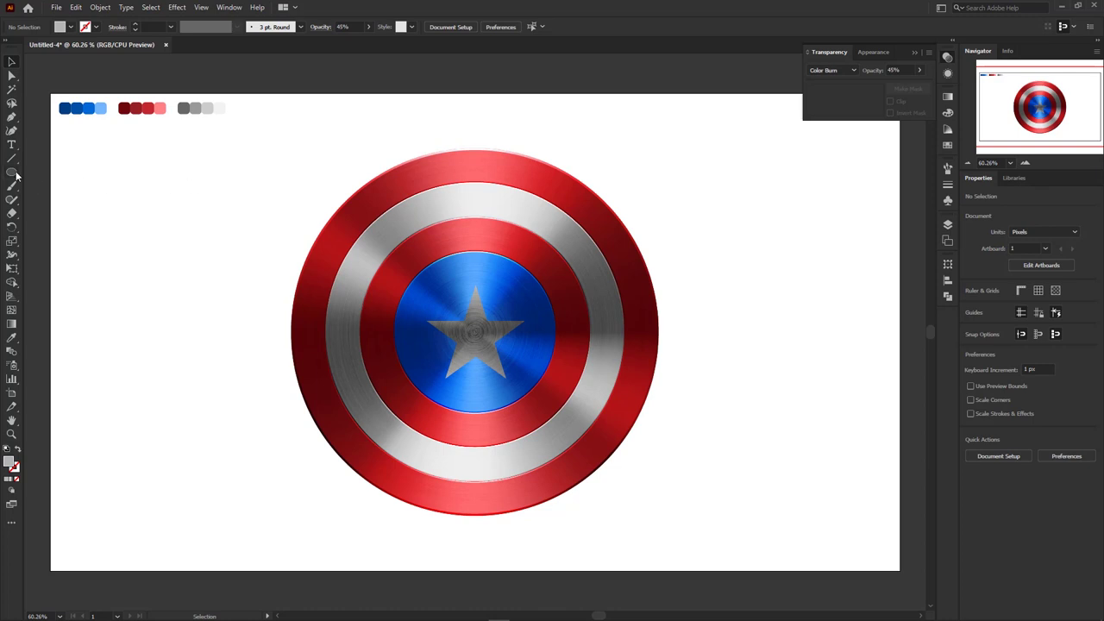
Create an exact 830 × 830 px circle with the Ellipse tool
left_click_drag(15, 176, 52, 202)
left_click(244, 207)
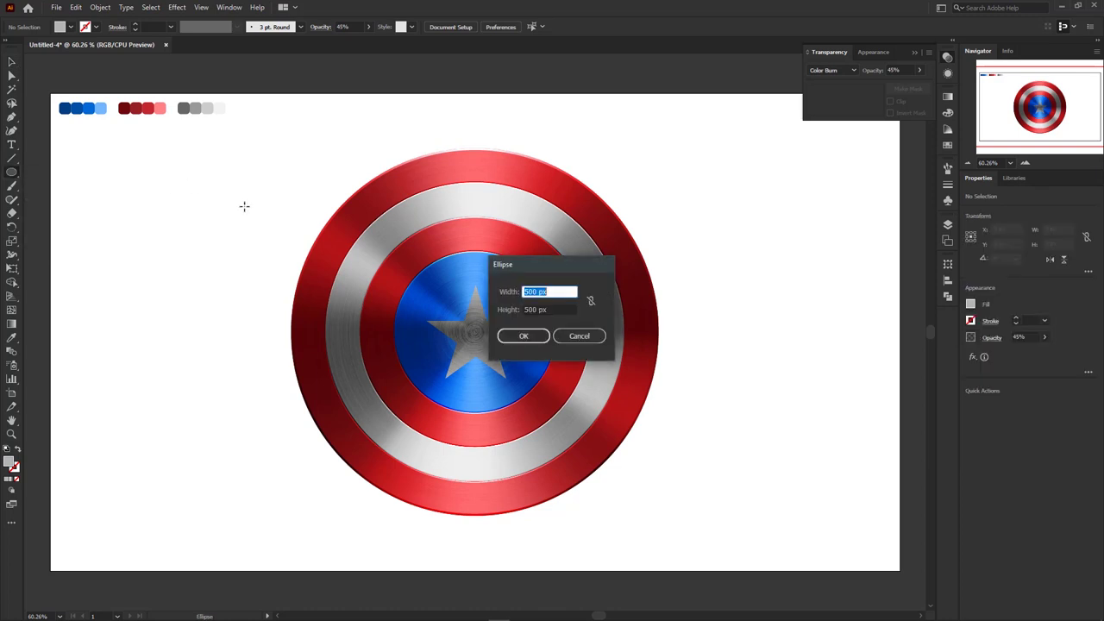
type("830")
key("Tab")
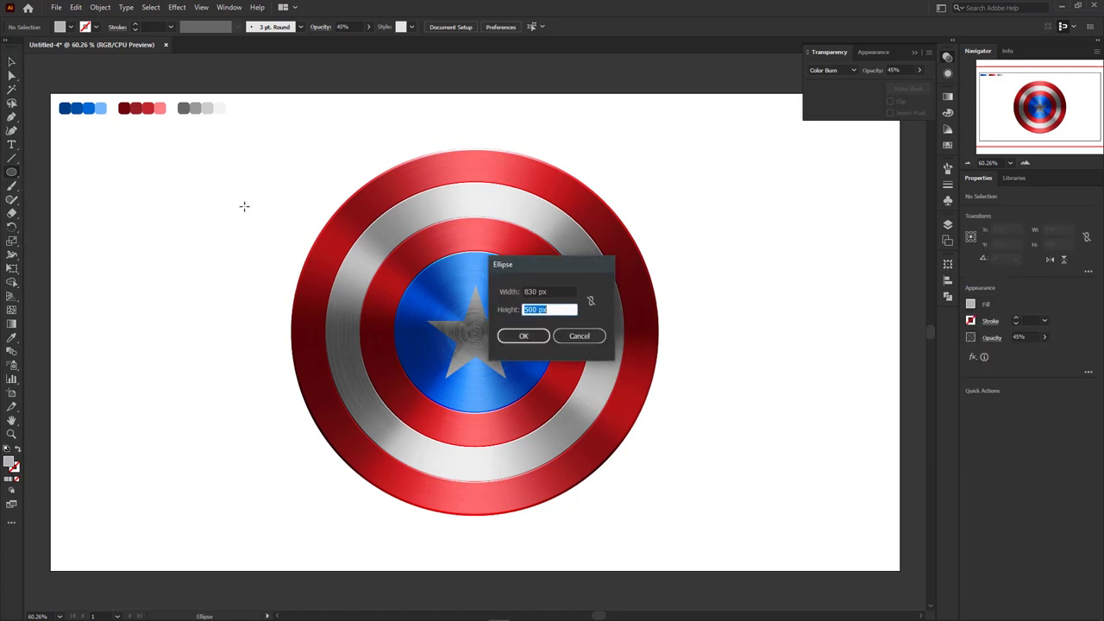
type("830")
key("Return")
key("v")
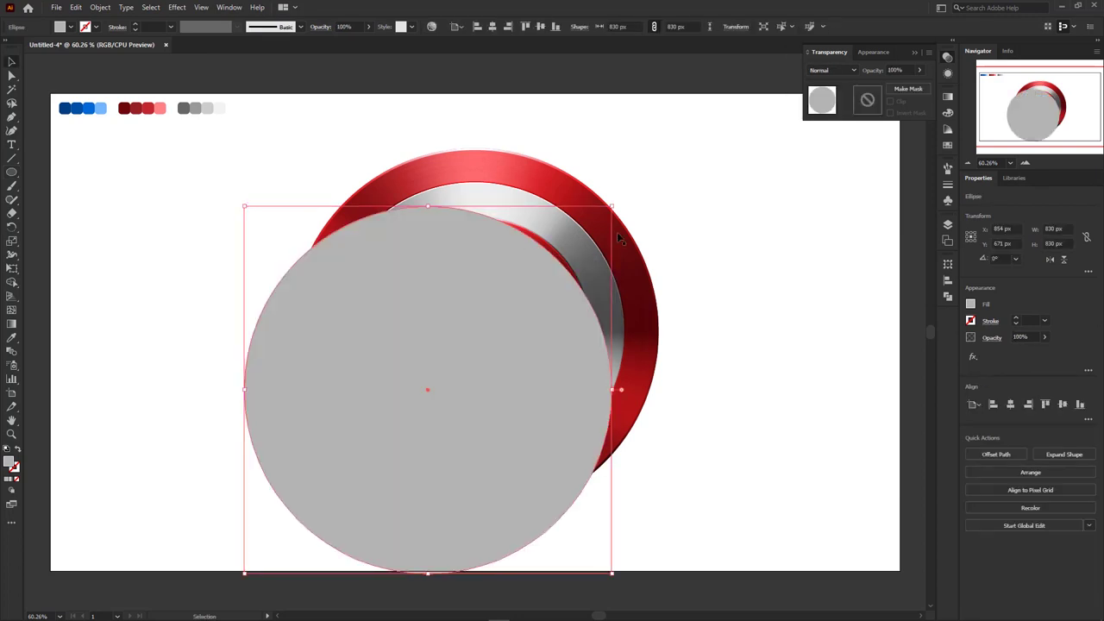
Fill the circle with the White, Black radial gradient and shift its highlight up-left
left_click(949, 147)
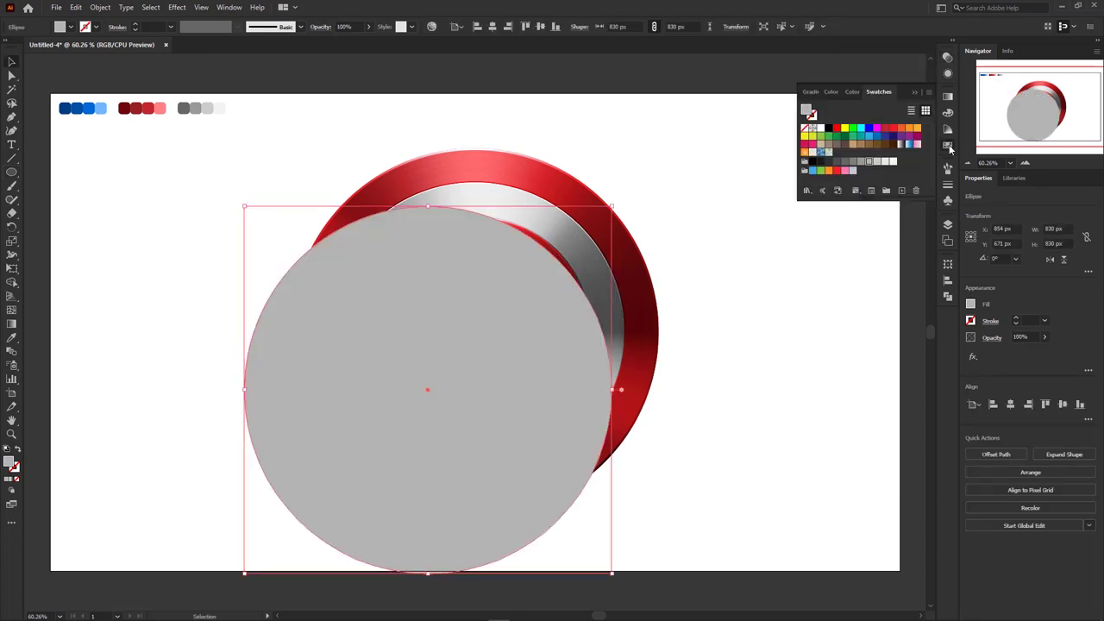
left_click(901, 144)
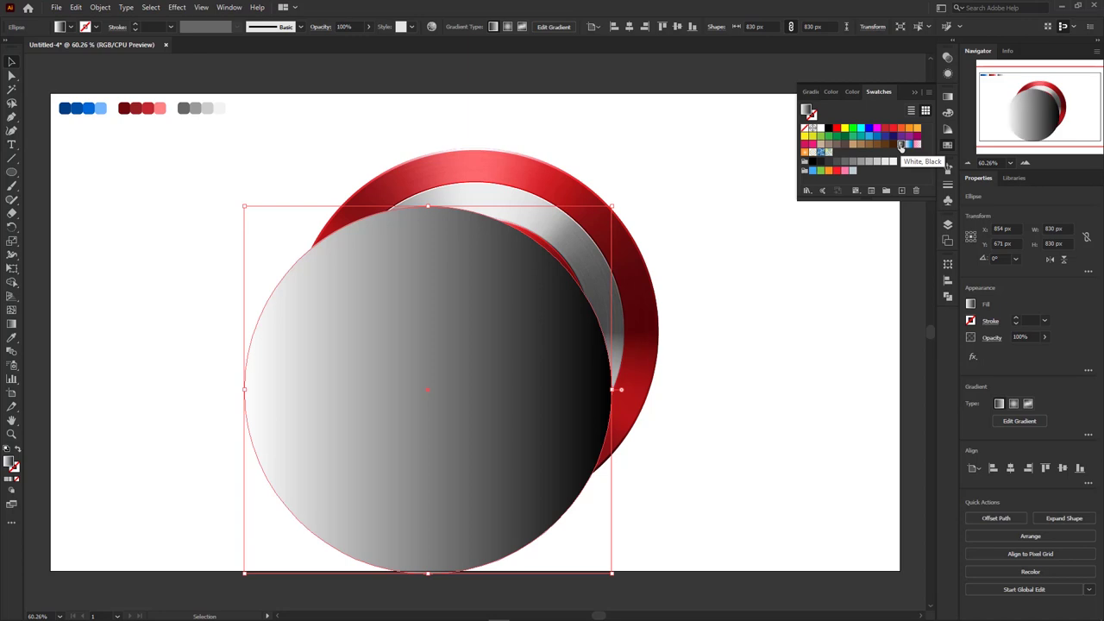
left_click(947, 96)
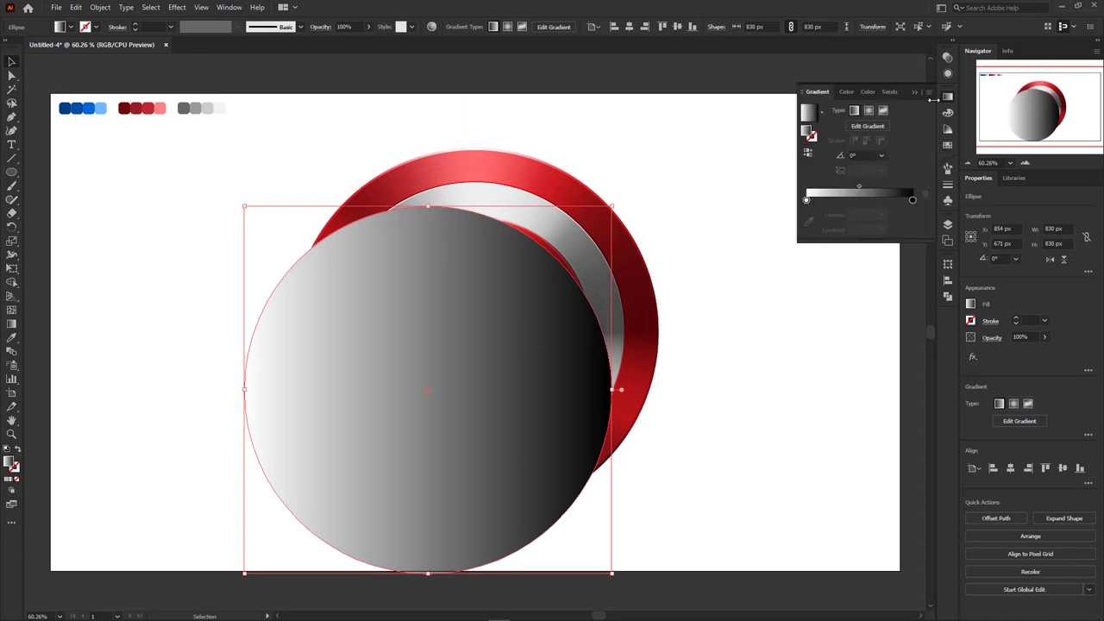
left_click(870, 111)
left_click_drag(807, 200, 838, 198)
left_click(12, 324)
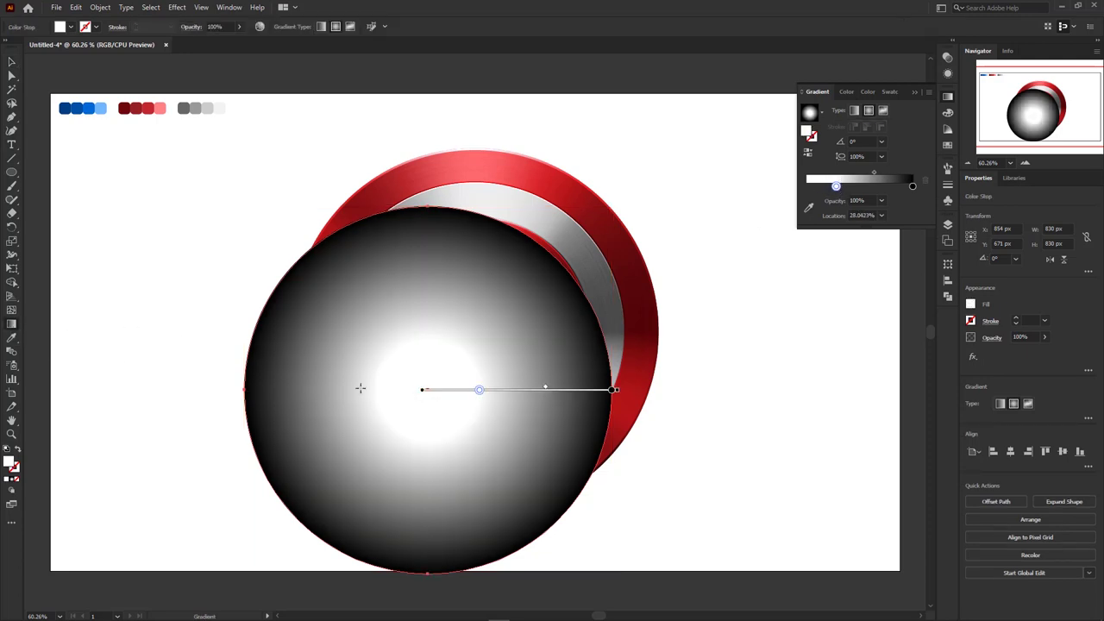
mouse_move(495, 388)
left_mouse_down()
mouse_move(458, 355)
mouse_move(464, 345)
left_mouse_up()
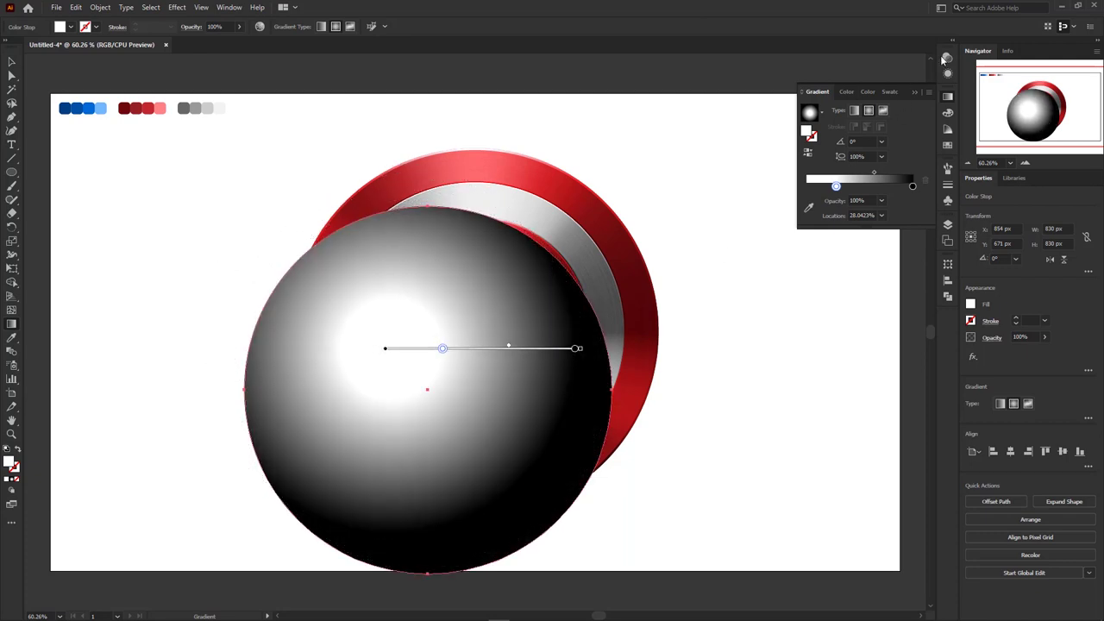
left_click(948, 57)
Set the gradient sphere to Soft Light at 70% opacity and centre it horizontally and vertically
key("v")
left_click(851, 70)
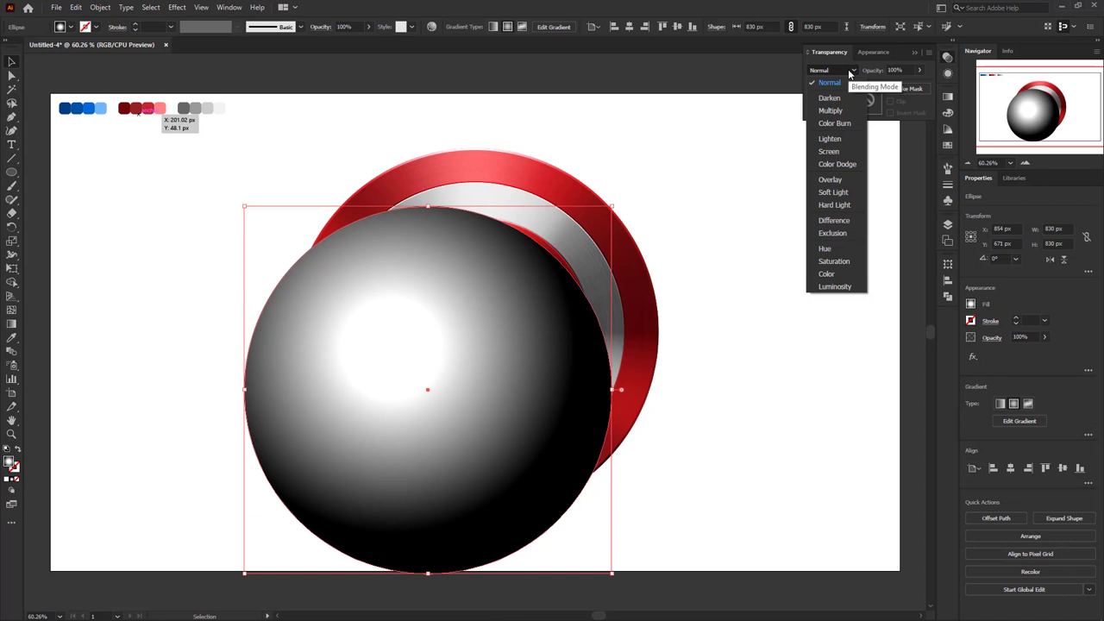
left_click(839, 193)
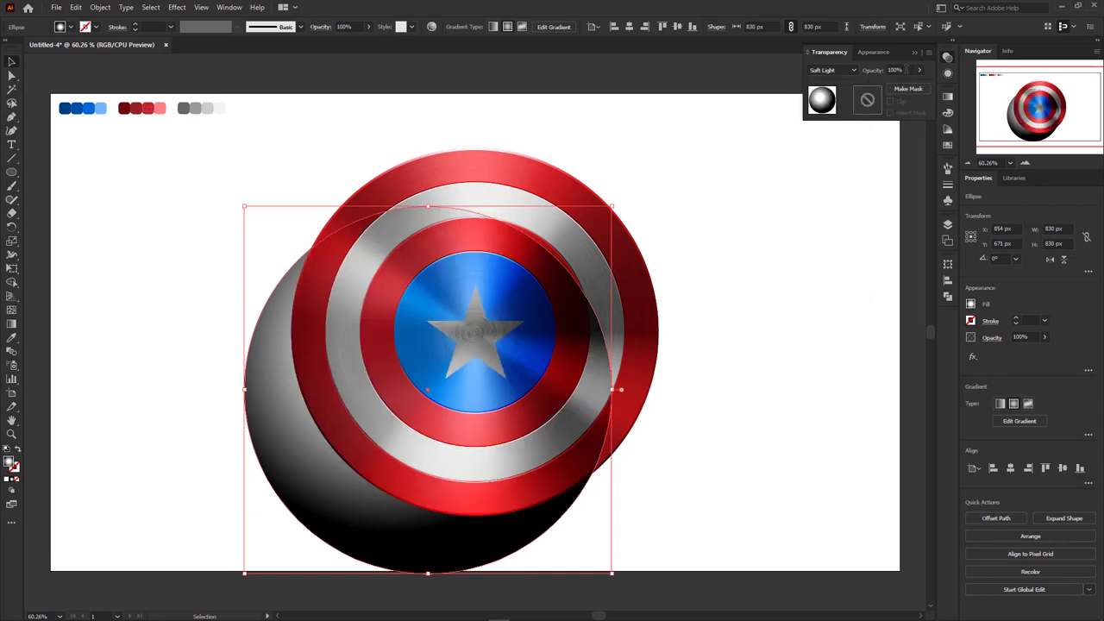
left_click(906, 70)
type("70")
key("Return")
left_click(629, 26)
left_click(679, 26)
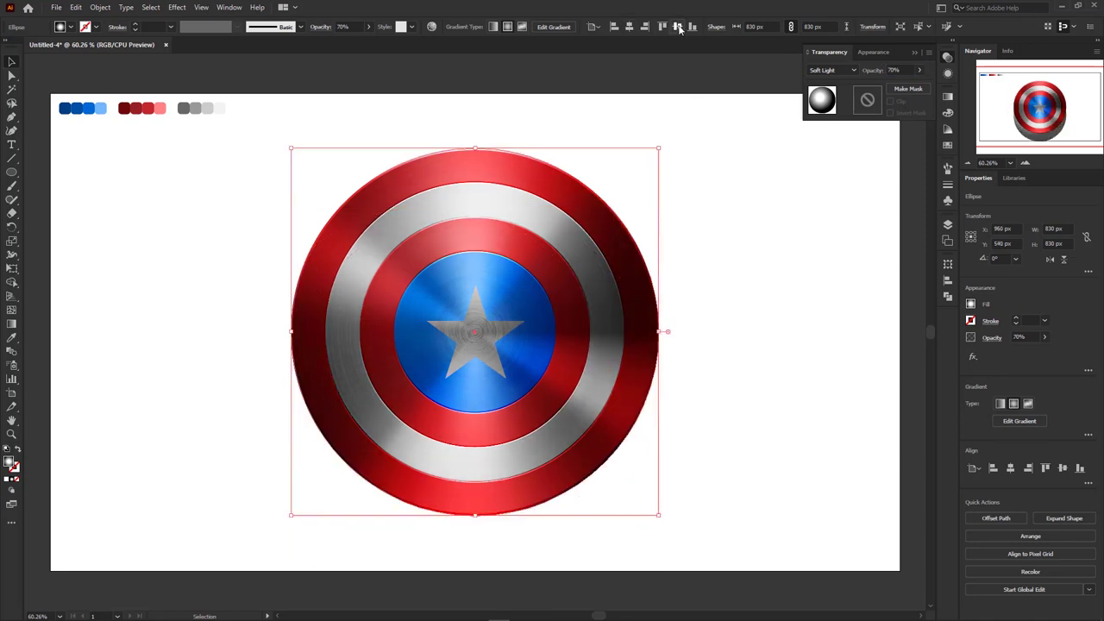